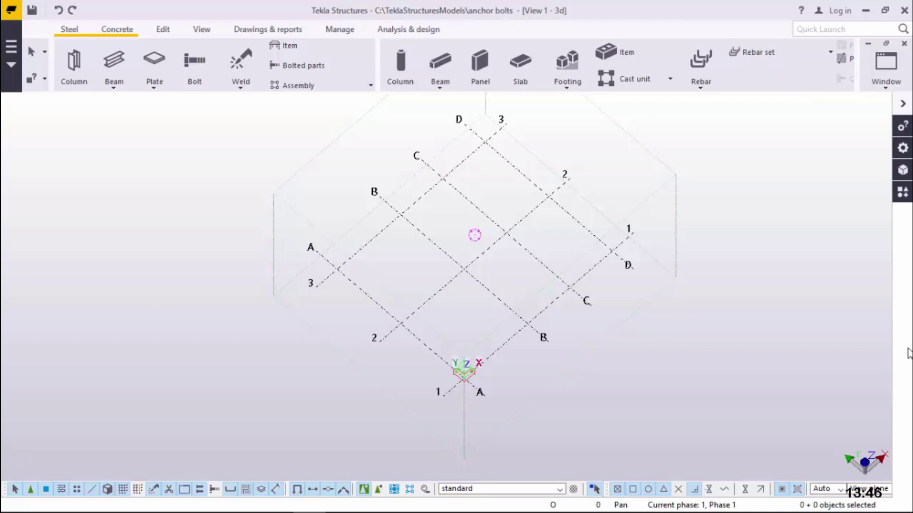
scroll(520, 238, "up", 3)
scroll(508, 236, "down", 5)
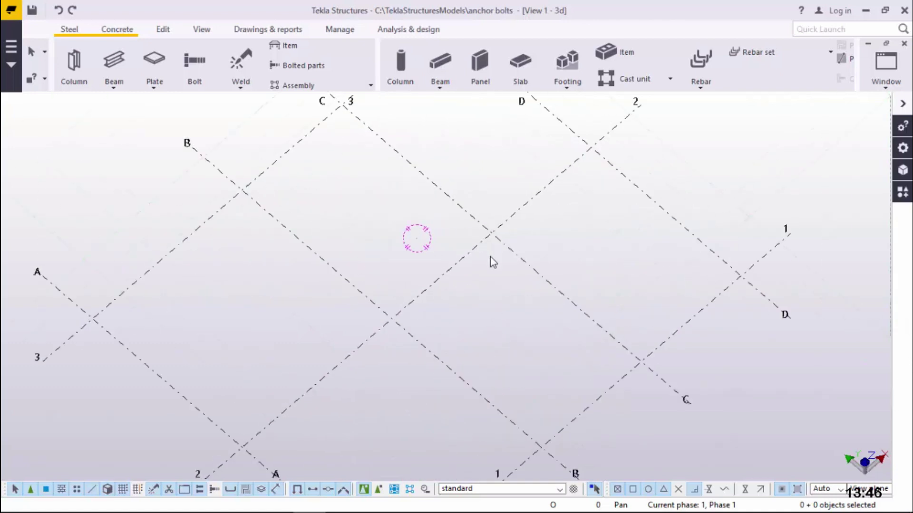
scroll(513, 338, "up", 3)
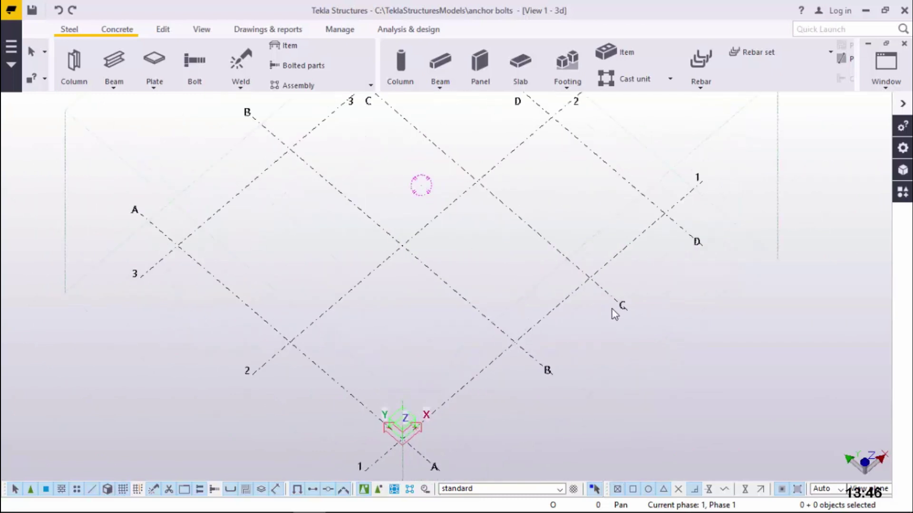
scroll(611, 266, "down", 3)
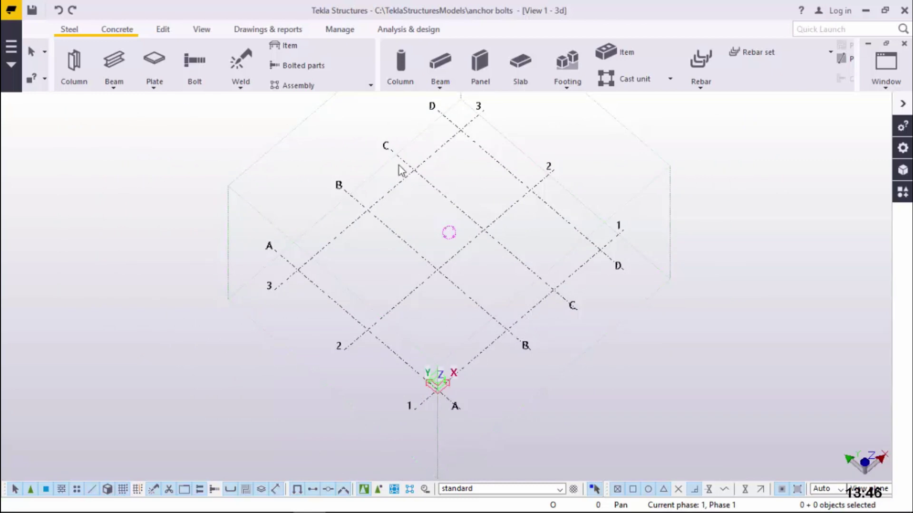
scroll(495, 356, "up", 3)
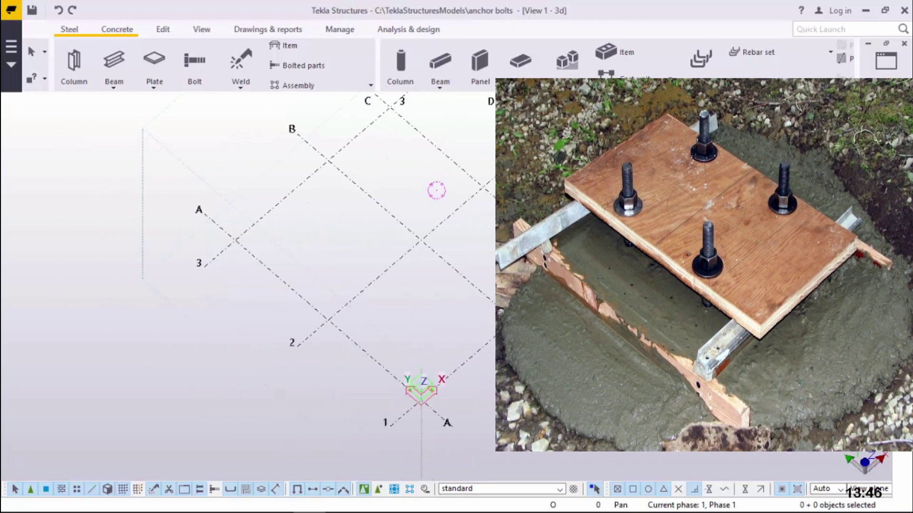
- Place a steel column at the intersection of grid lines B and 1
scroll(521, 321, "up", 5)
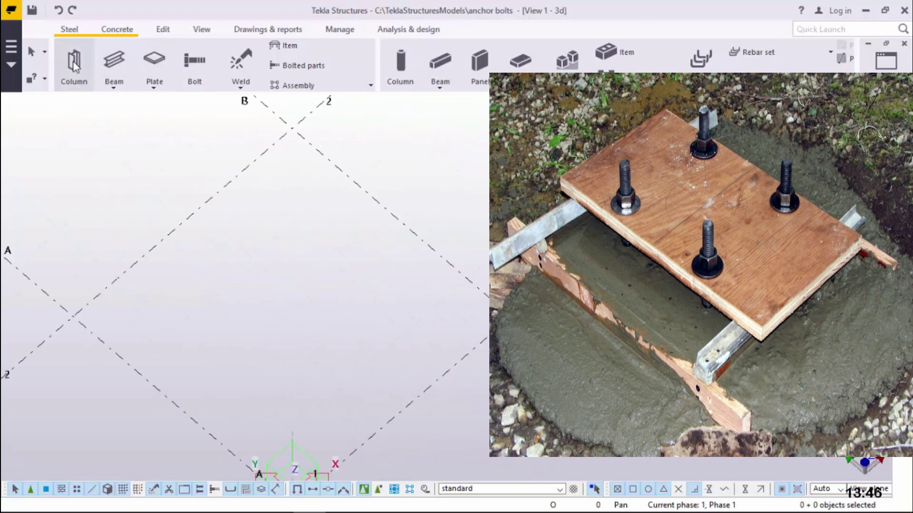
left_click(73, 62)
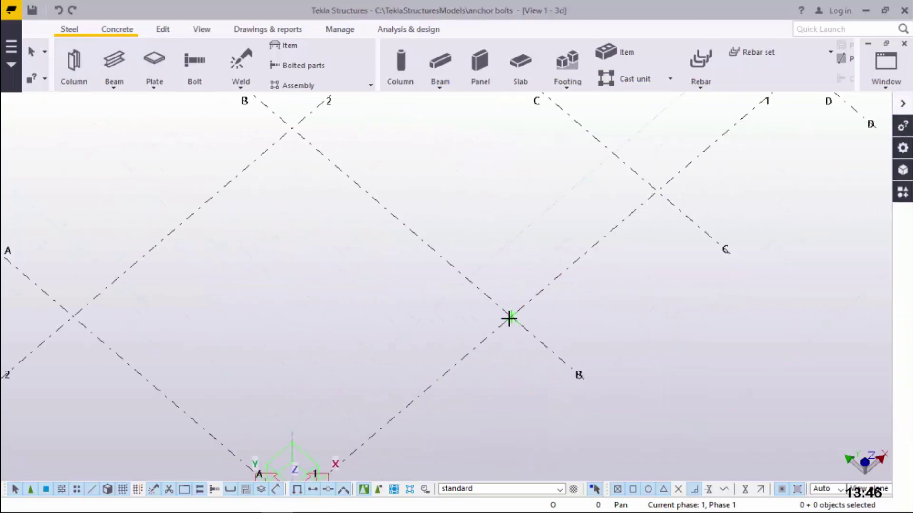
left_click(510, 317)
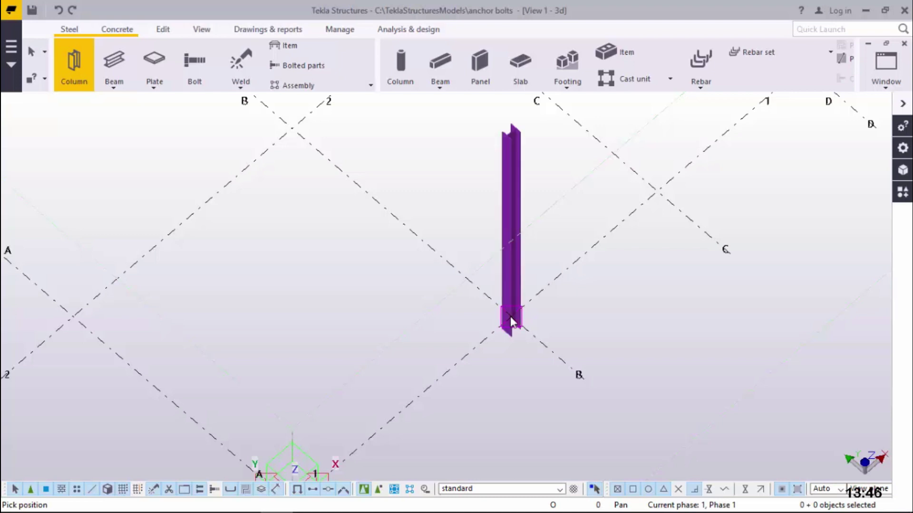
right_click(592, 176)
left_click(622, 186)
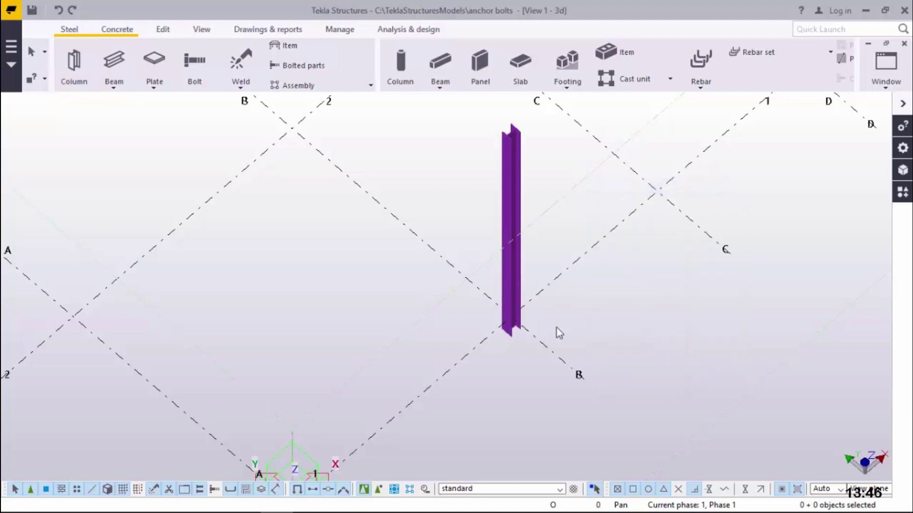
- Open the properties of the steel column at grid intersection B-1
scroll(512, 332, "up", 5)
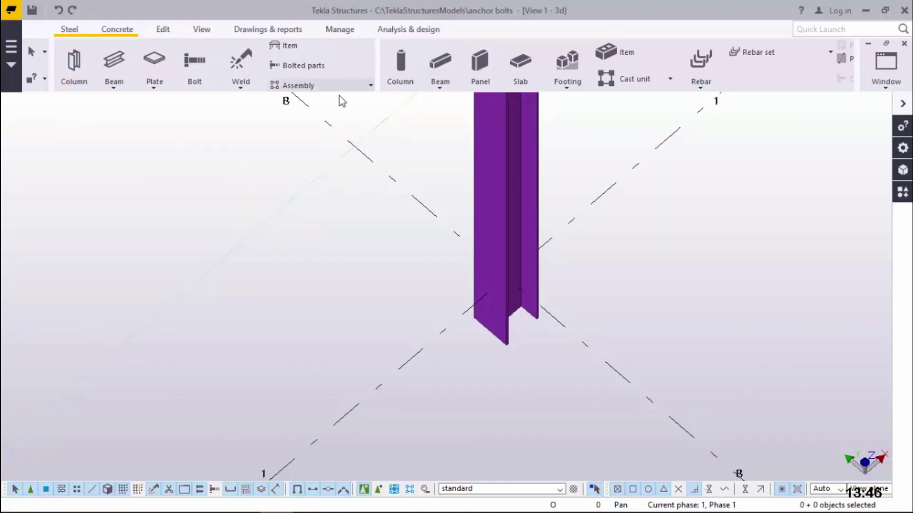
scroll(503, 326, "up", 3)
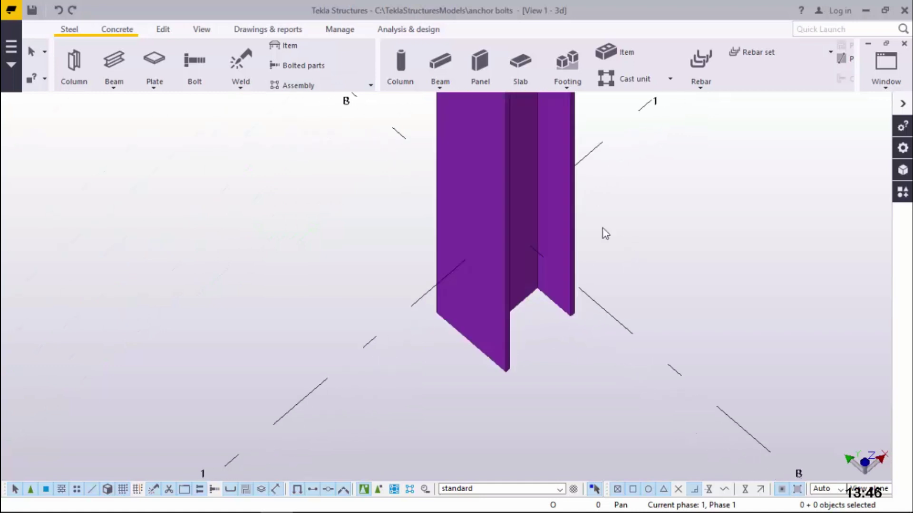
double_click(563, 212)
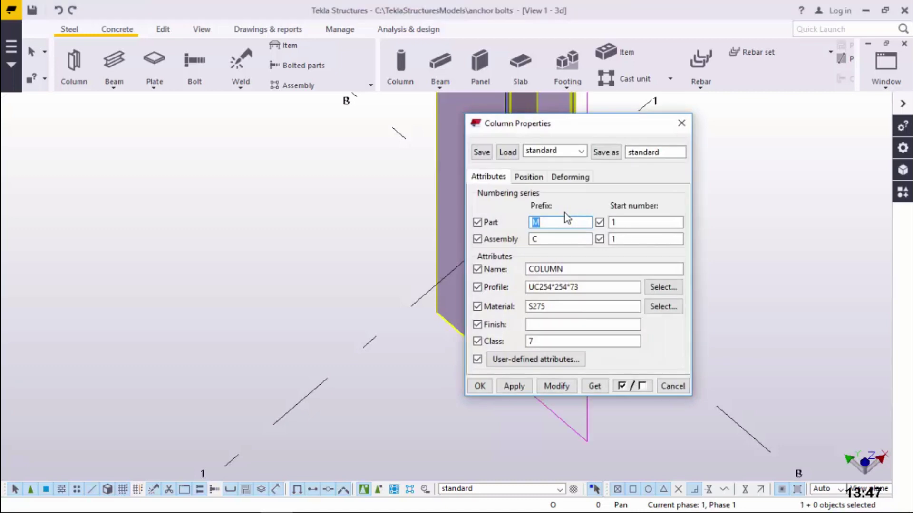
scroll(374, 271, "down", 4)
scroll(375, 273, "down", 1)
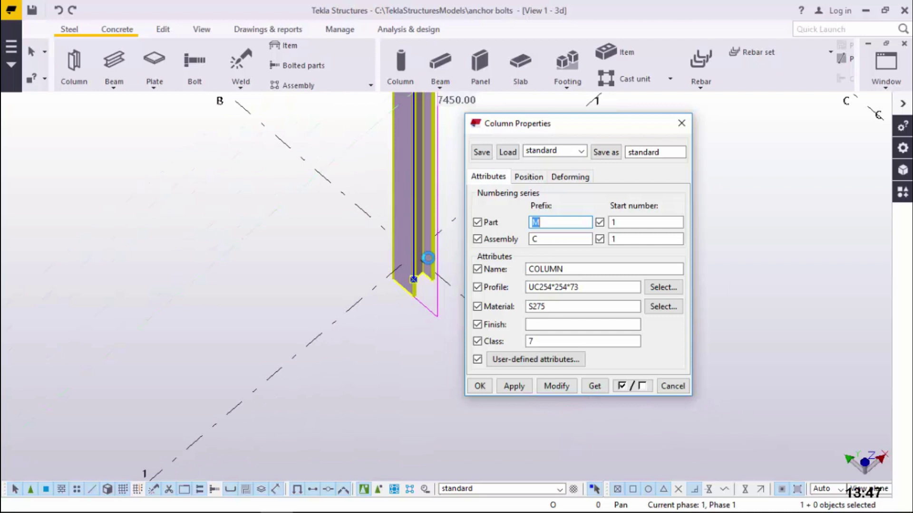
scroll(428, 258, "up", 5)
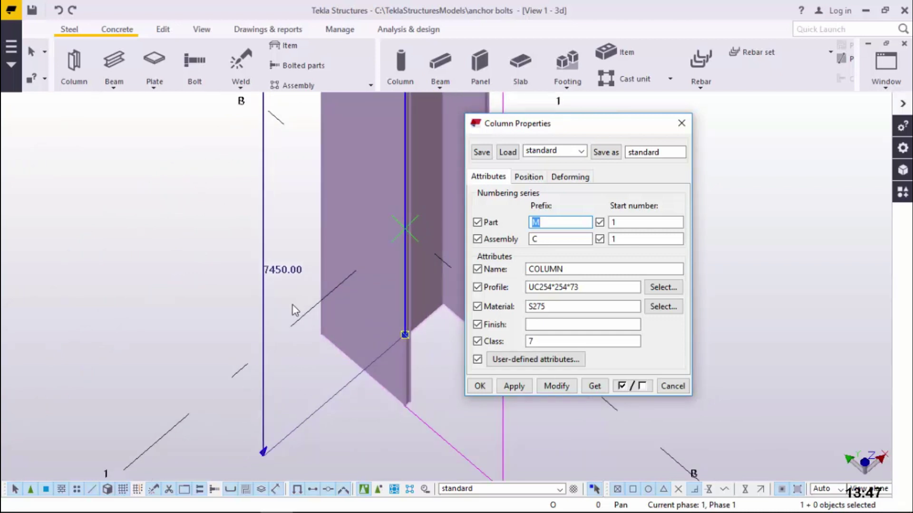
- Change the column's profile to UB406*140*39 from the 406's group of UB I profiles and modify the column
left_click(662, 288)
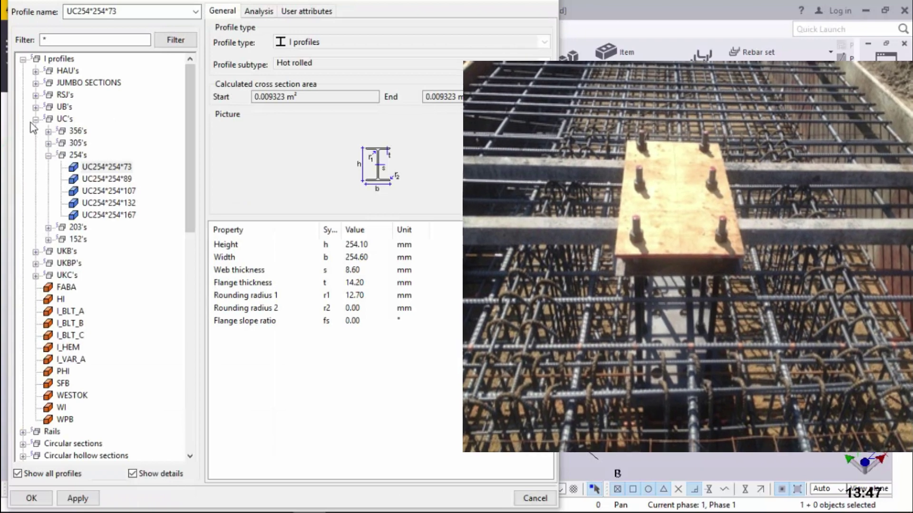
left_click(35, 119)
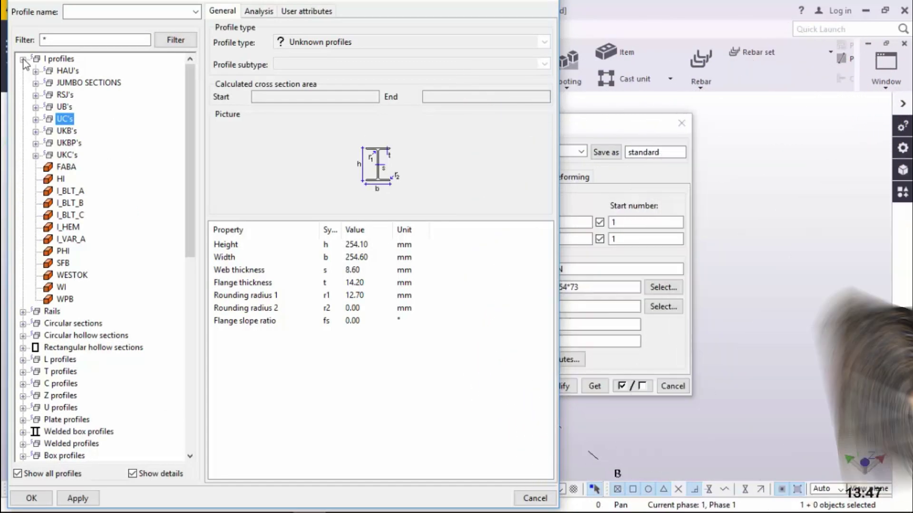
left_click(22, 60)
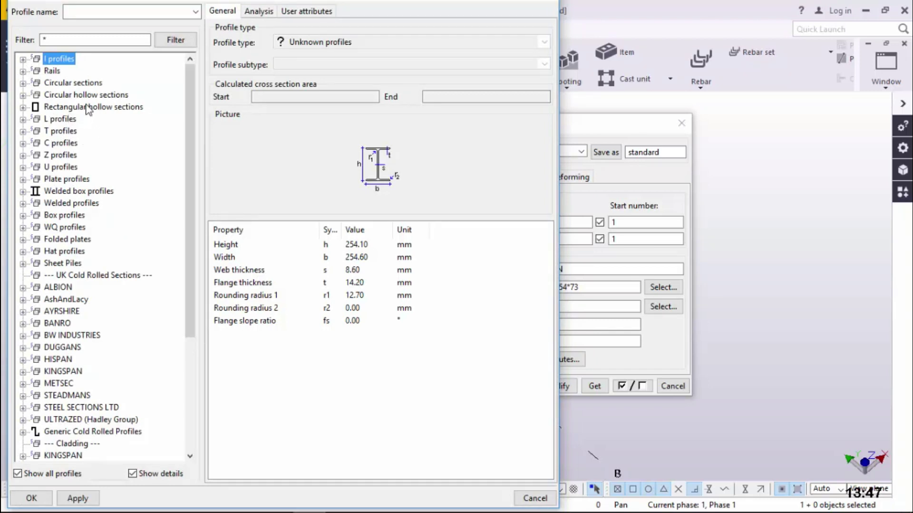
left_click(22, 59)
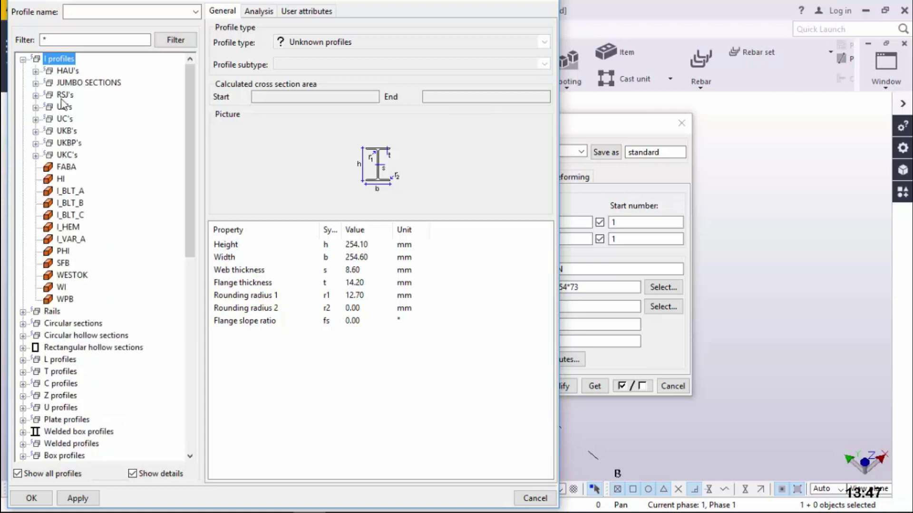
left_click(36, 107)
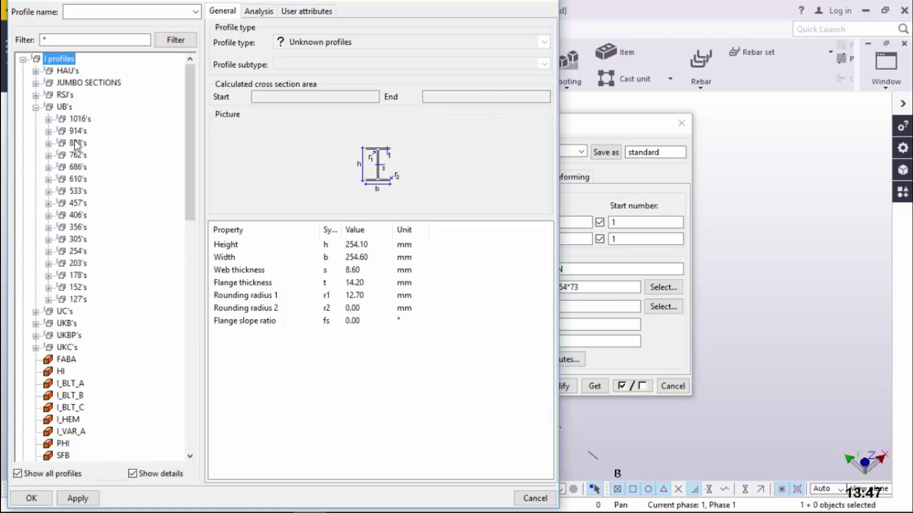
left_click(49, 217)
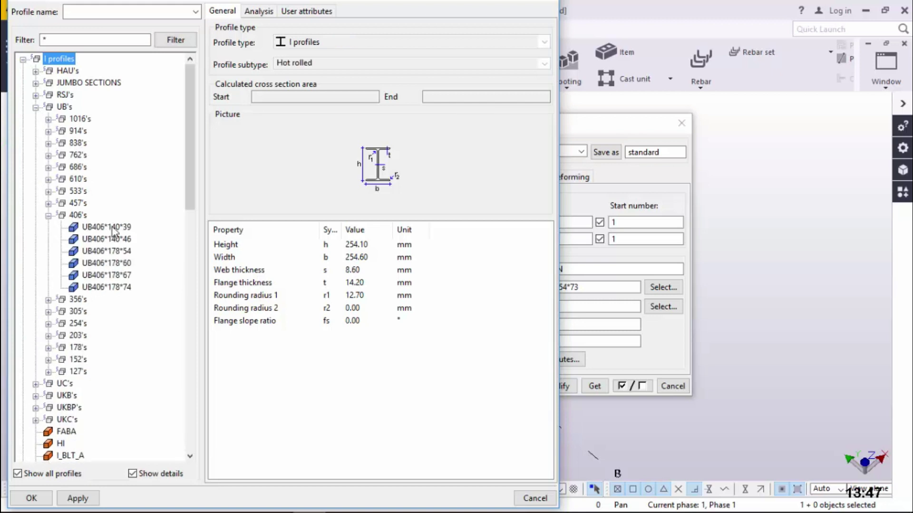
left_click(112, 228)
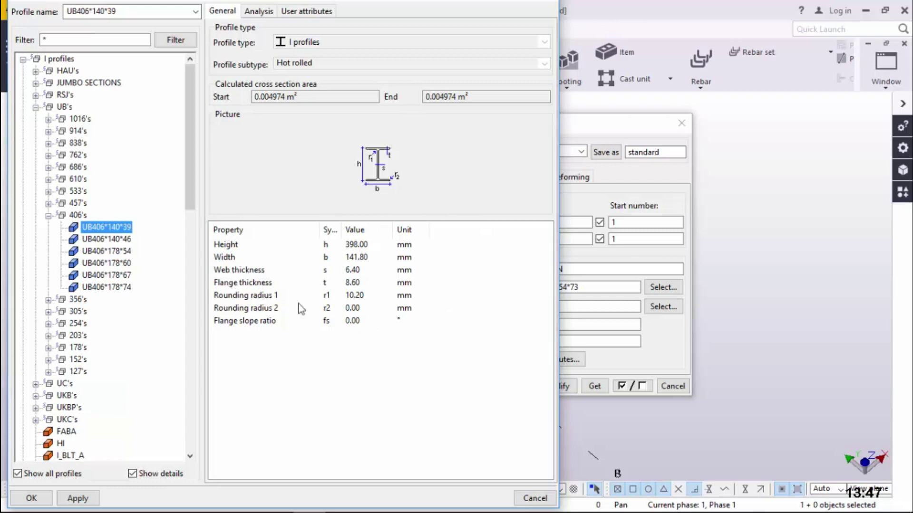
left_click(77, 500)
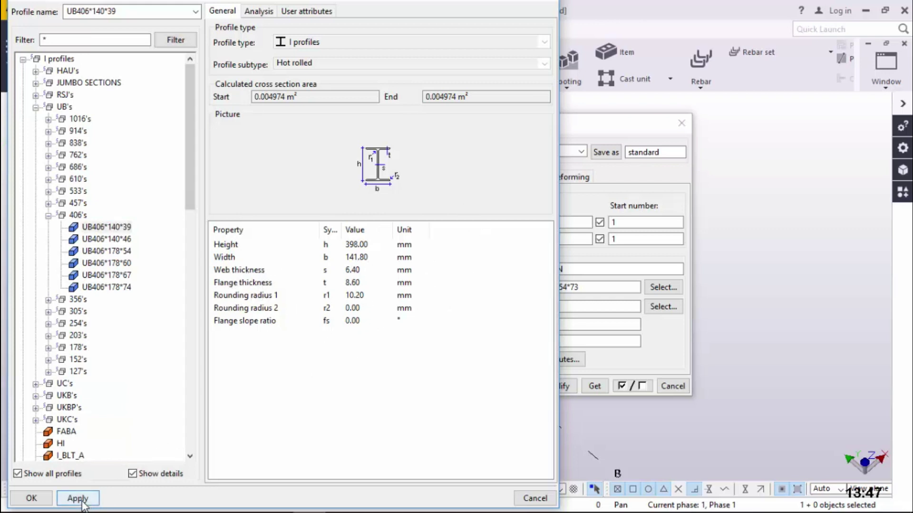
left_click(32, 499)
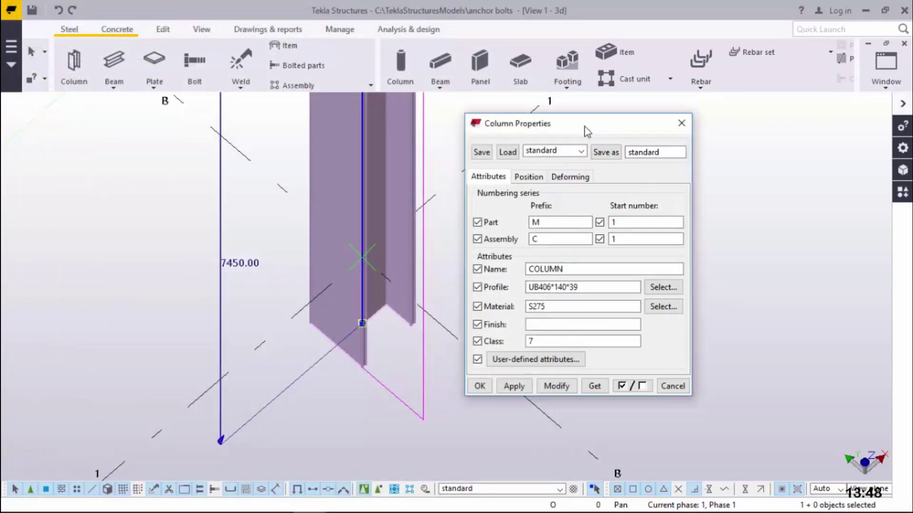
left_click_drag(586, 128, 673, 118)
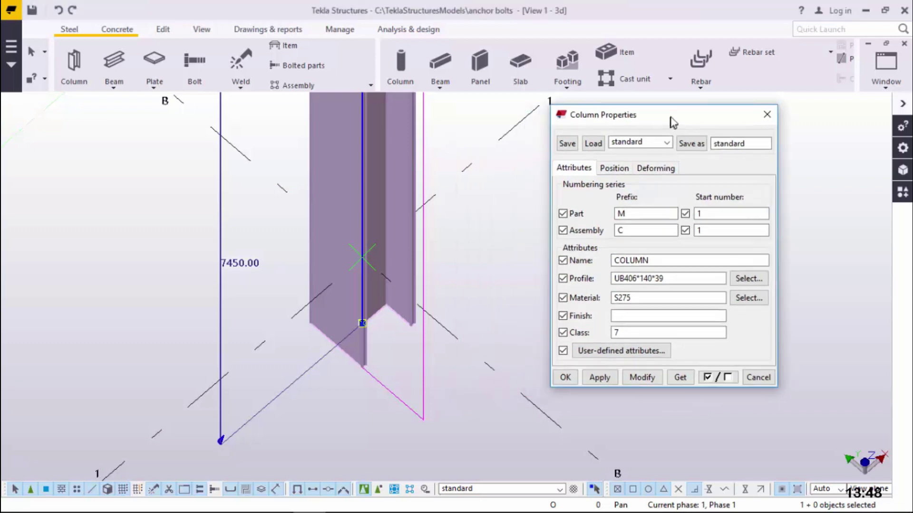
left_click(643, 377)
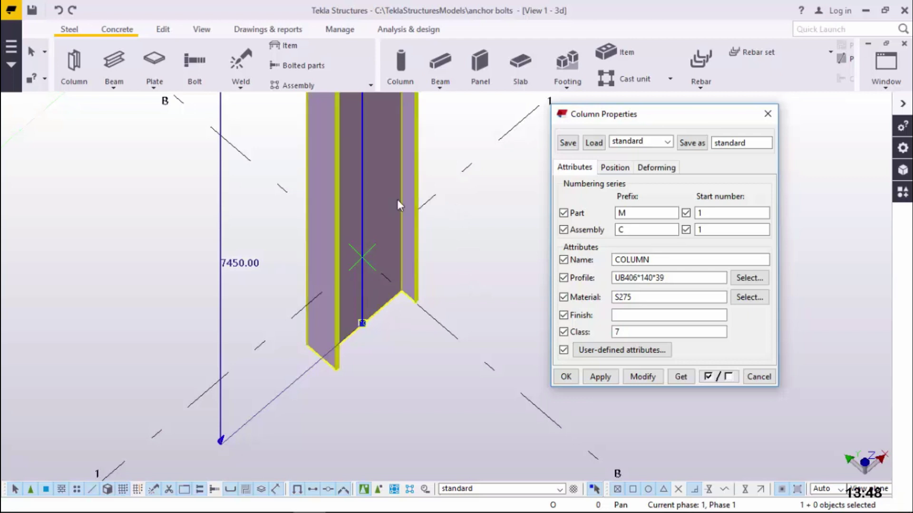
- Reopen the column's properties, set its class to 1 and apply the change to the column
left_click(509, 206)
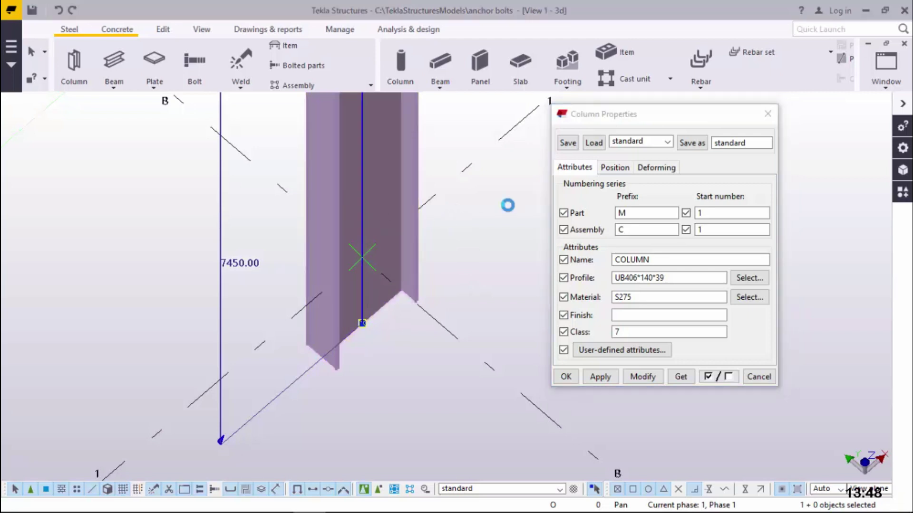
left_click(412, 183)
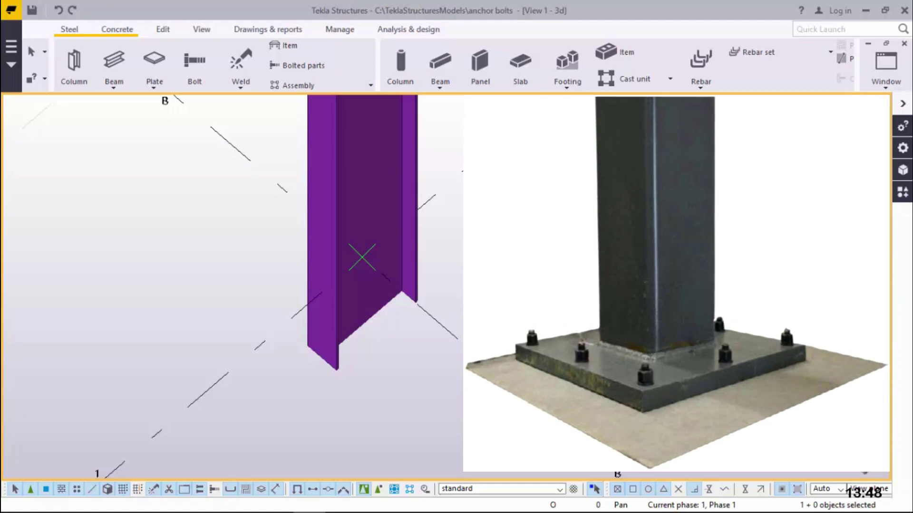
left_click(382, 136)
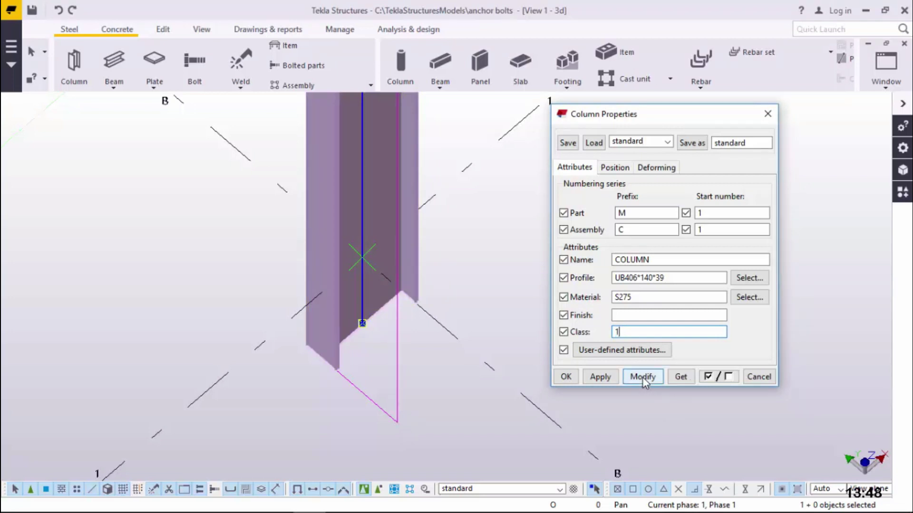
left_click(600, 377)
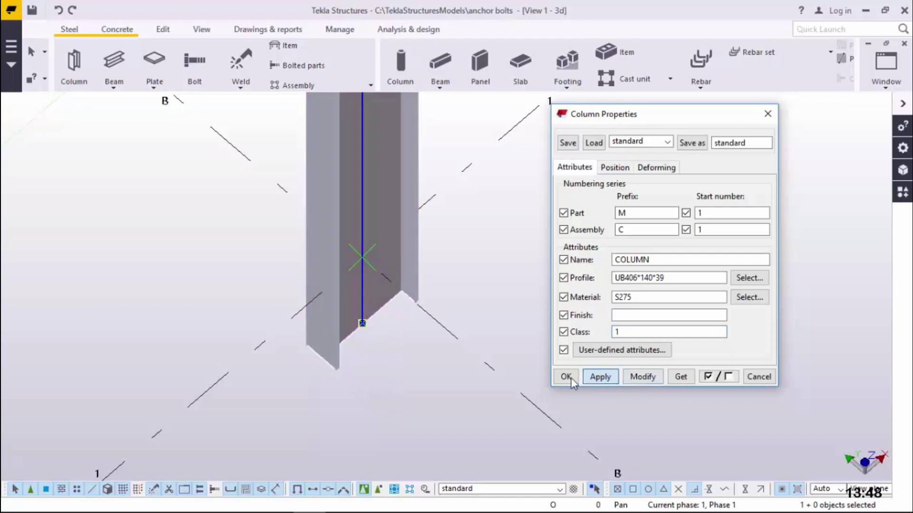
left_click(566, 377)
- Search the applications and components catalog for "base" and find the stiffened base plate among the results
scroll(537, 357, "down", 5)
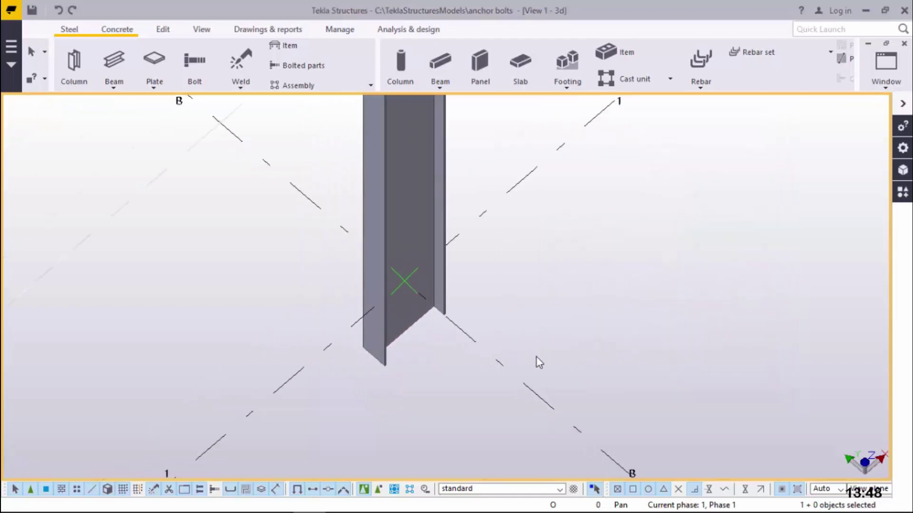
scroll(412, 300, "up", 4)
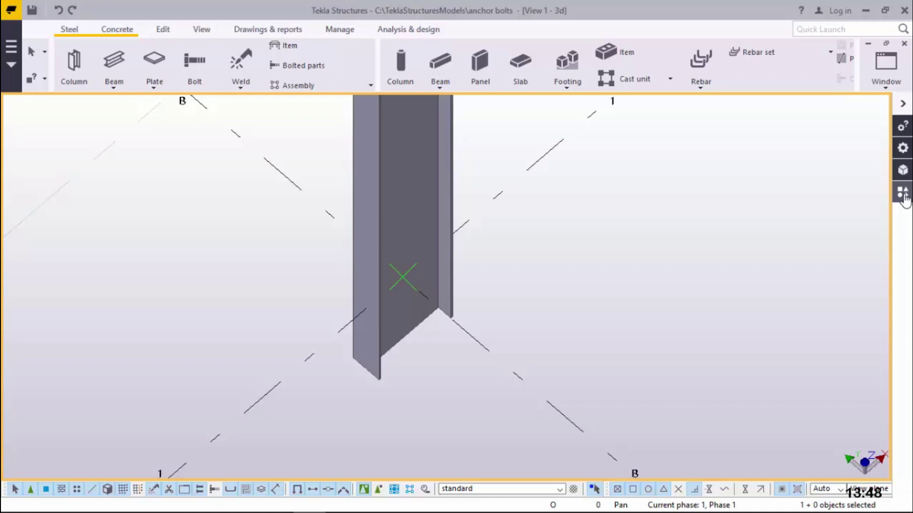
left_click(904, 199)
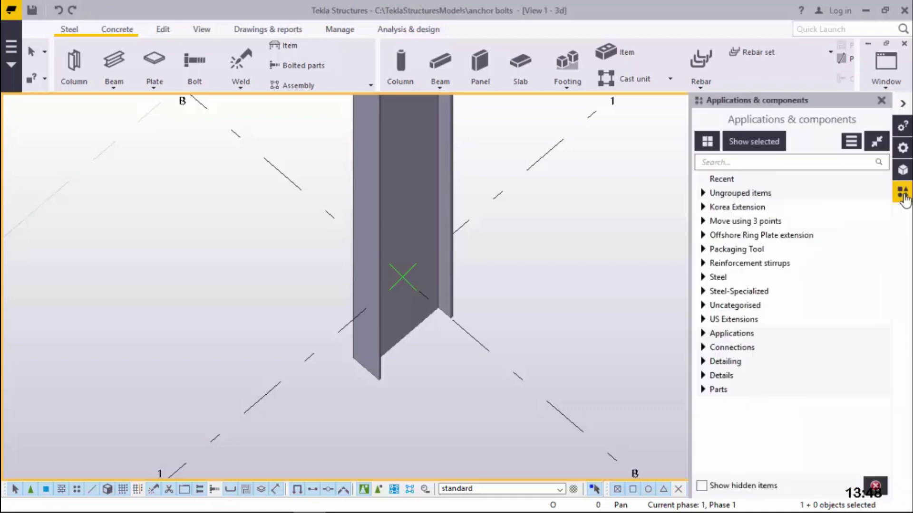
left_click(719, 162)
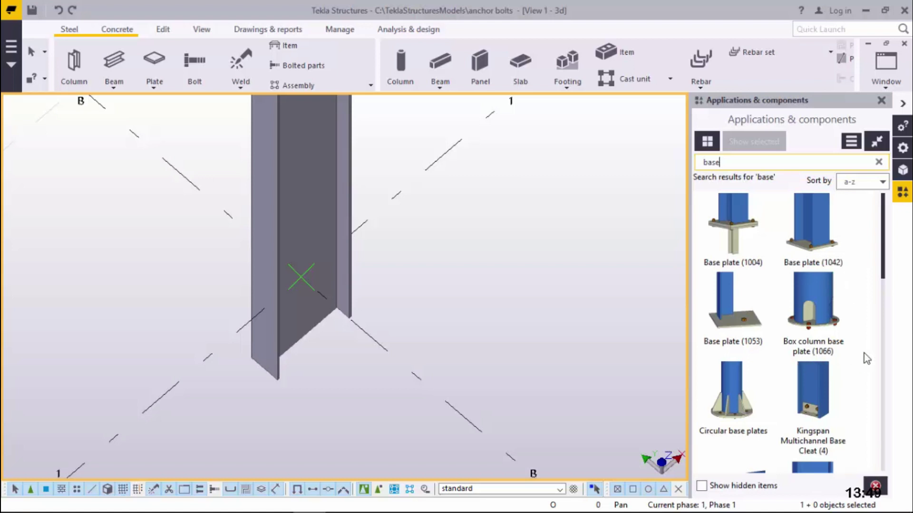
scroll(828, 370, "down", 3)
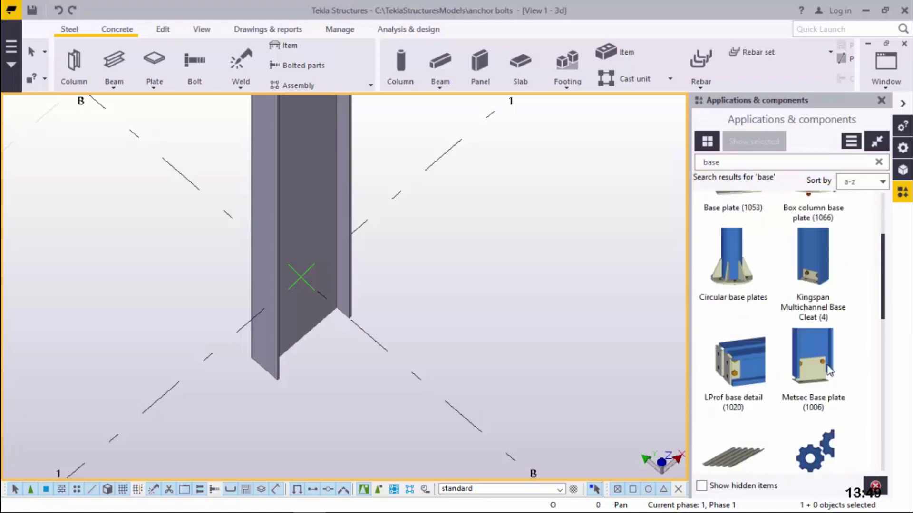
scroll(828, 370, "down", 5)
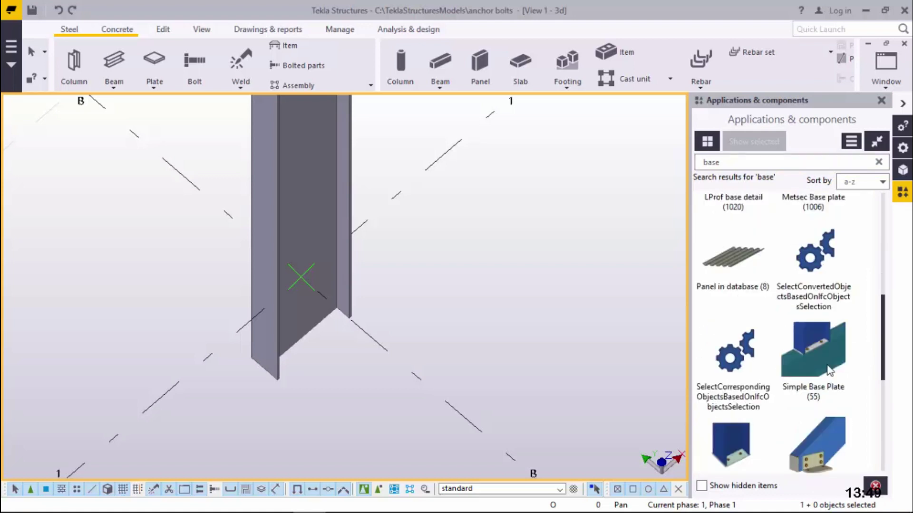
scroll(827, 365, "down", 5)
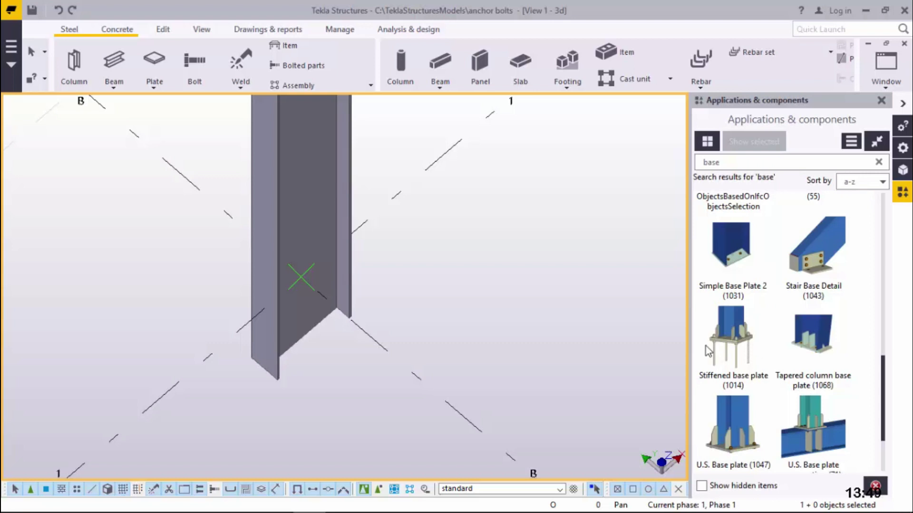
- Apply the Stiffened base plate (1014) component to the foot of the column at B-1, end the command and close the catalog
left_click(743, 350)
scroll(224, 301, "up", 4)
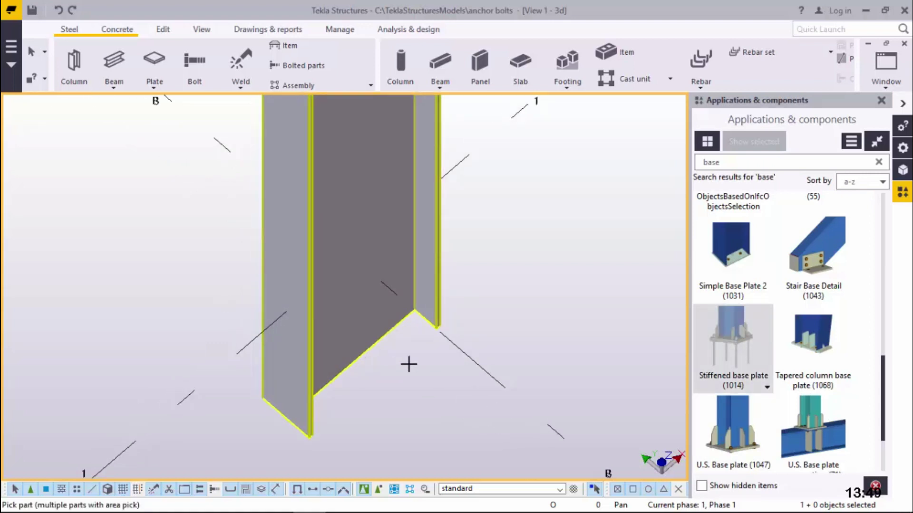
scroll(408, 364, "down", 5)
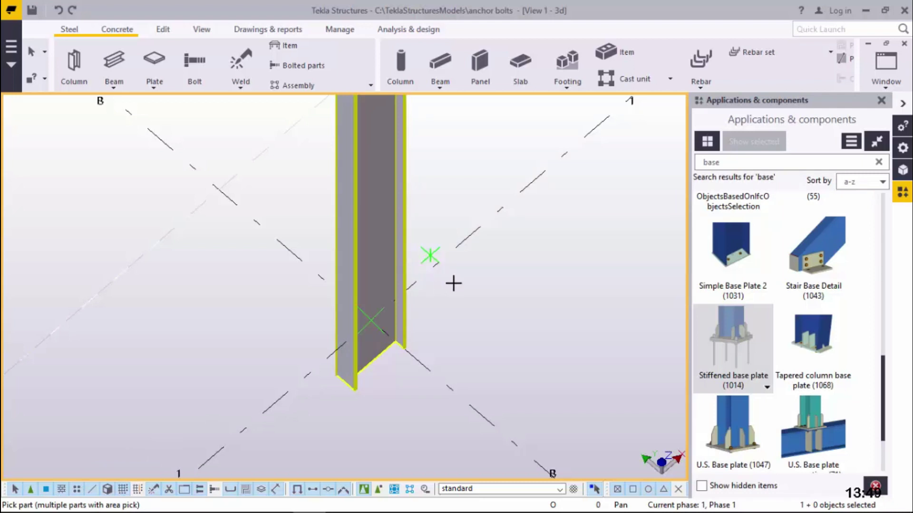
middle_click(543, 328)
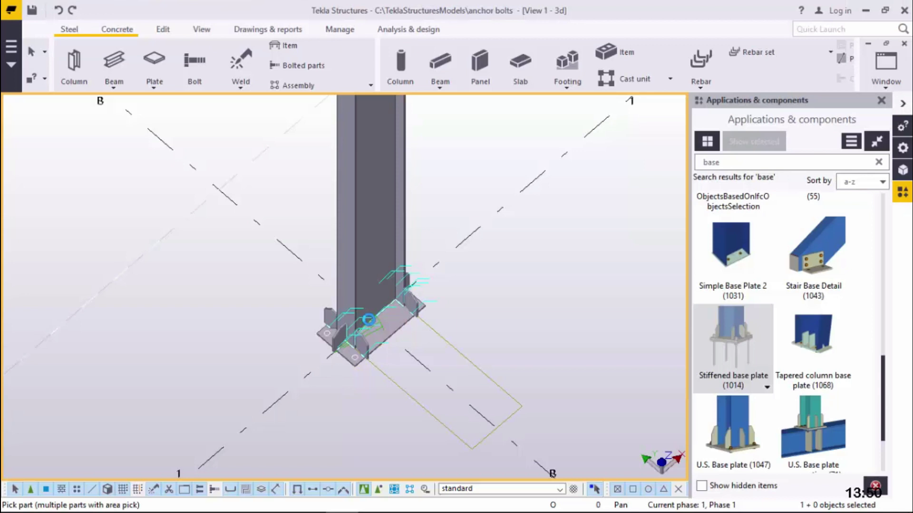
scroll(379, 309, "up", 5)
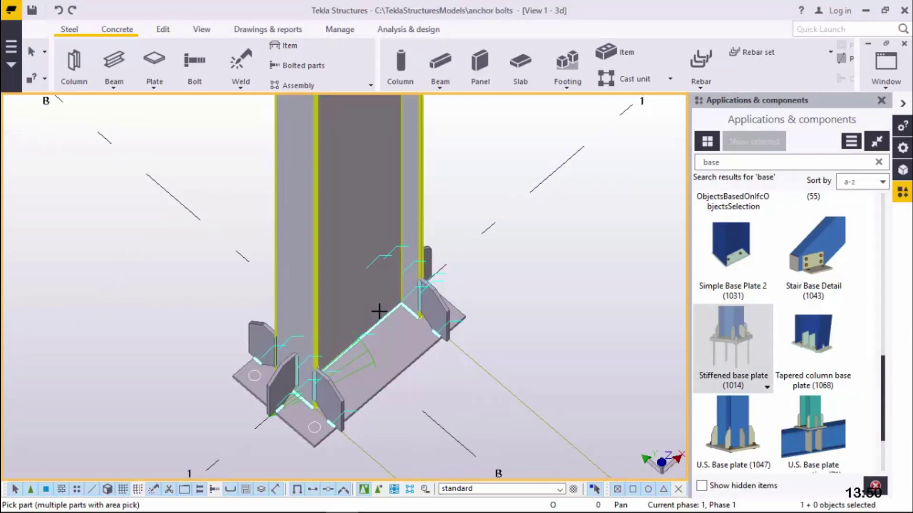
right_click(562, 189)
left_click(589, 193)
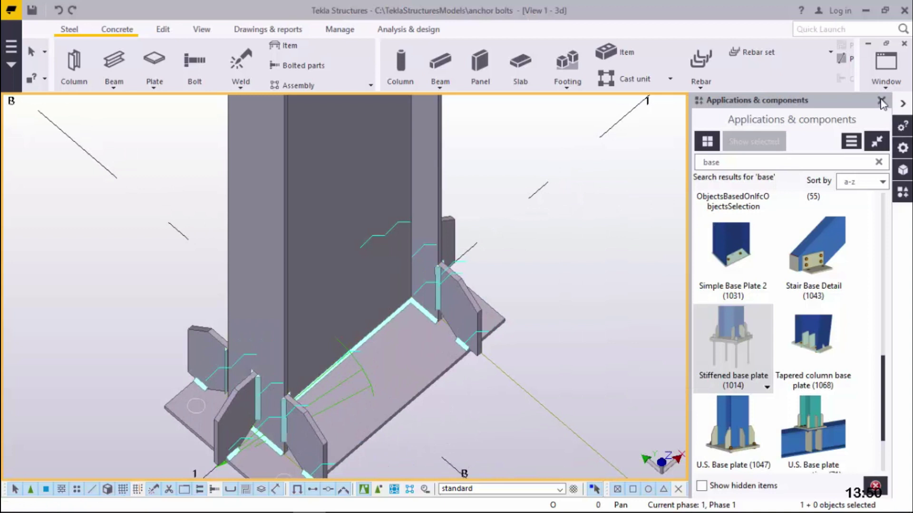
left_click(882, 101)
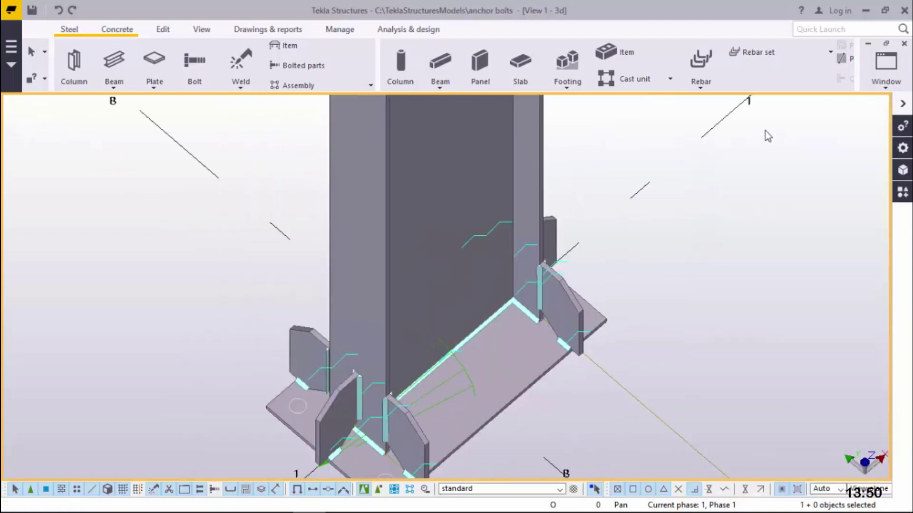
- Rotate the 3D view around the column foot to examine the base plate, its stiffeners and bolt holes
left_click(201, 30)
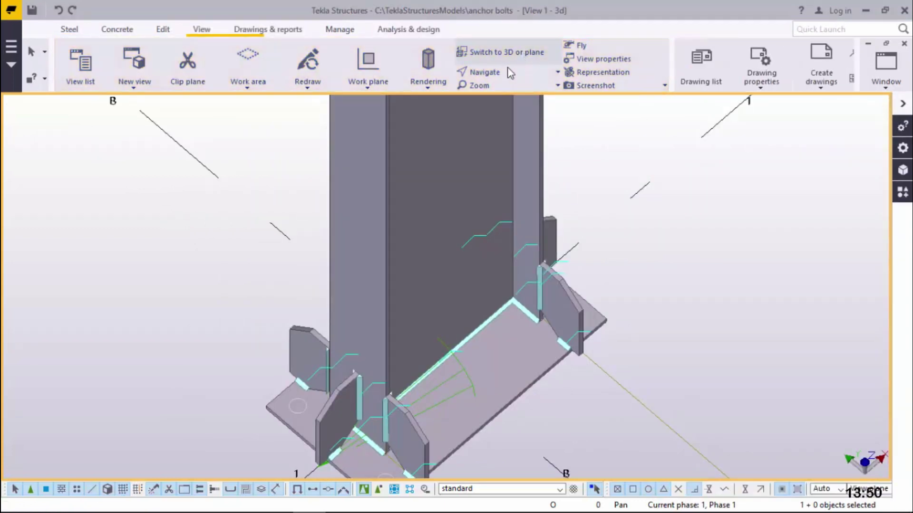
left_click(497, 74)
left_click(491, 135)
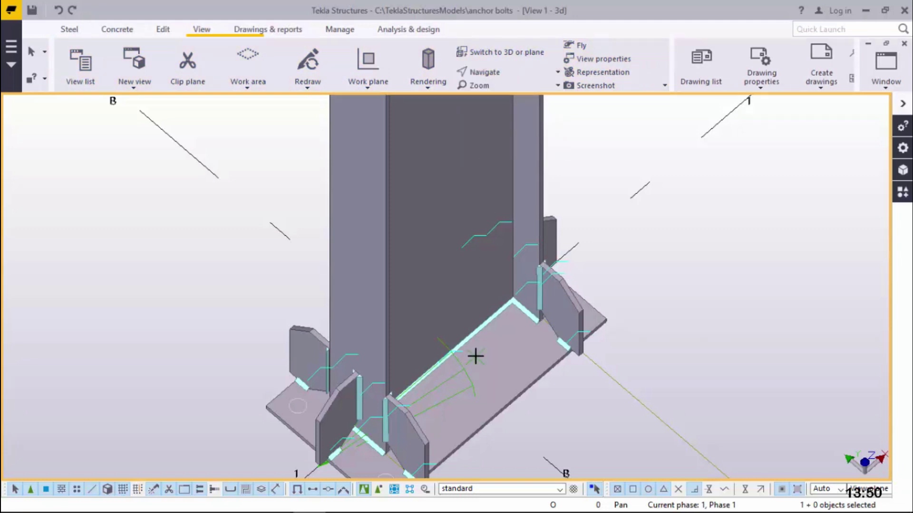
left_click_drag(491, 352, 480, 239)
scroll(480, 239, "down", 2)
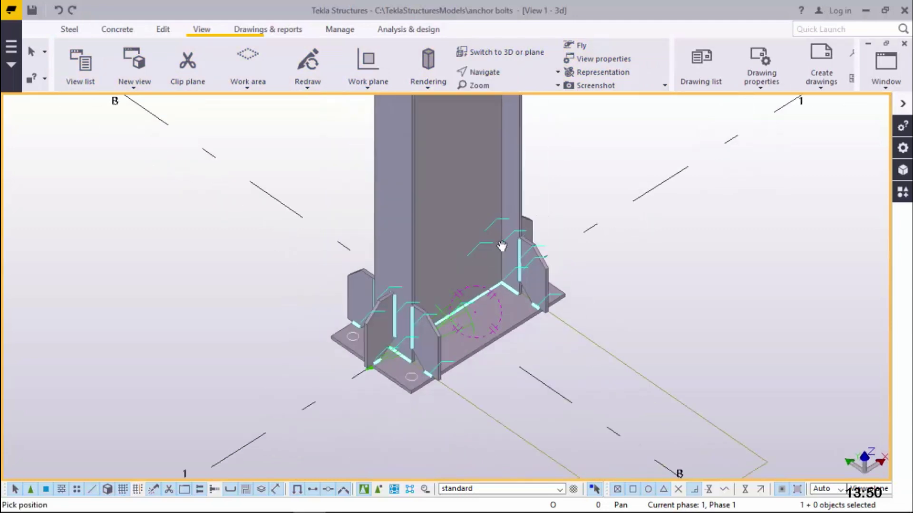
middle_click_drag(482, 314, 501, 315, "ctrl")
scroll(433, 361, "up", 1)
scroll(436, 357, "up", 2)
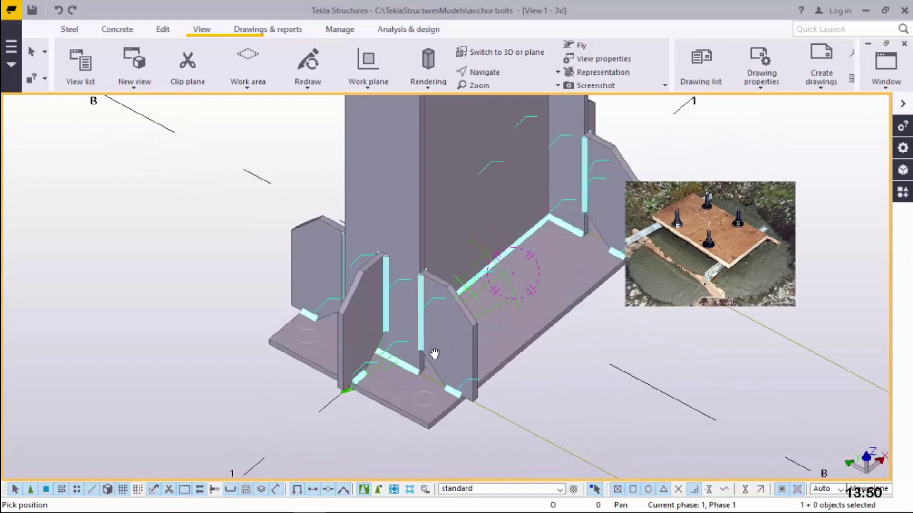
scroll(381, 346, "down", 1)
scroll(382, 341, "down", 1)
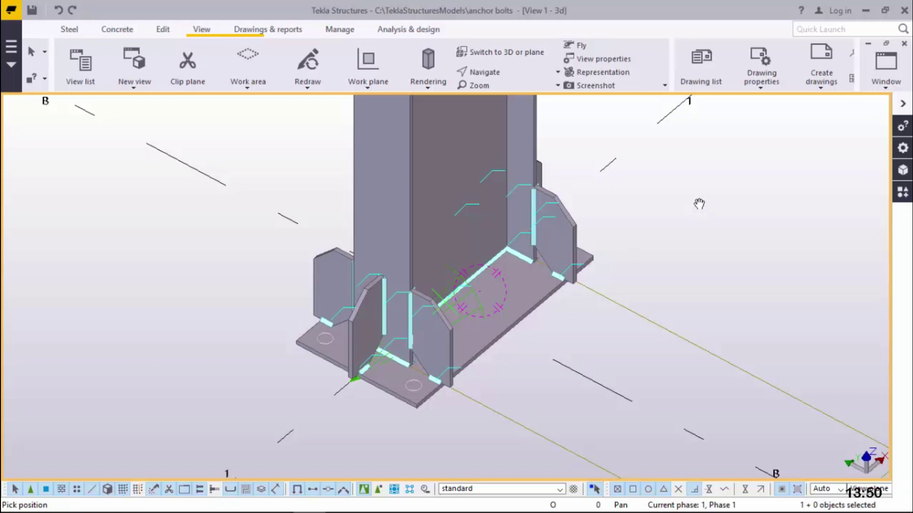
right_click(635, 183)
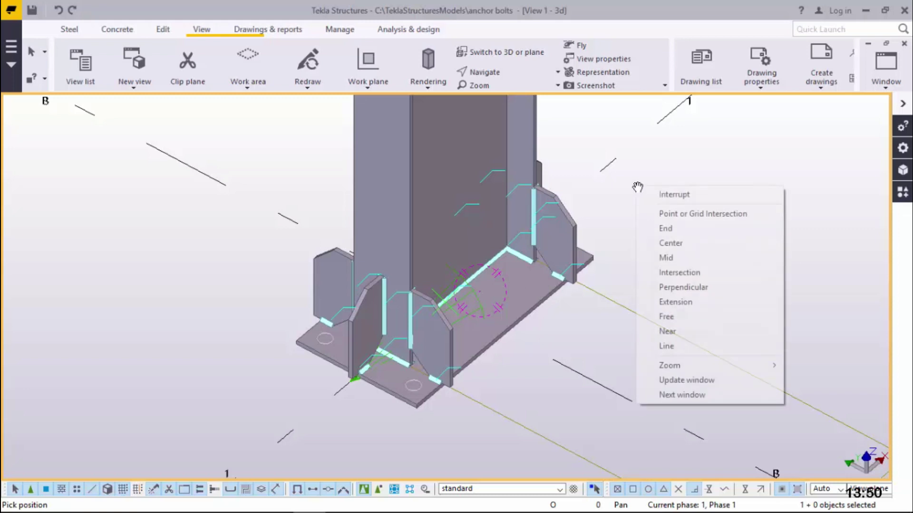
left_click(663, 193)
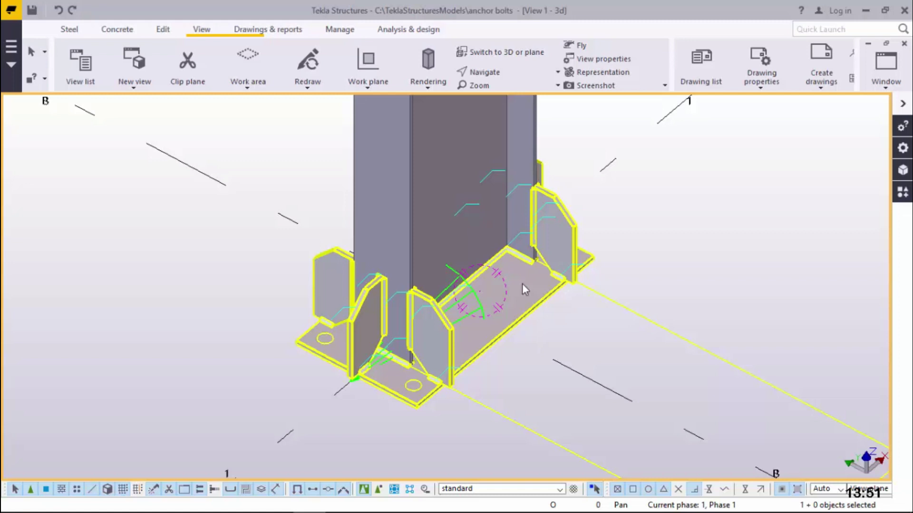
- Open the properties of the stiffened base plate component at the column foot, keeping the connection in view
double_click(522, 283)
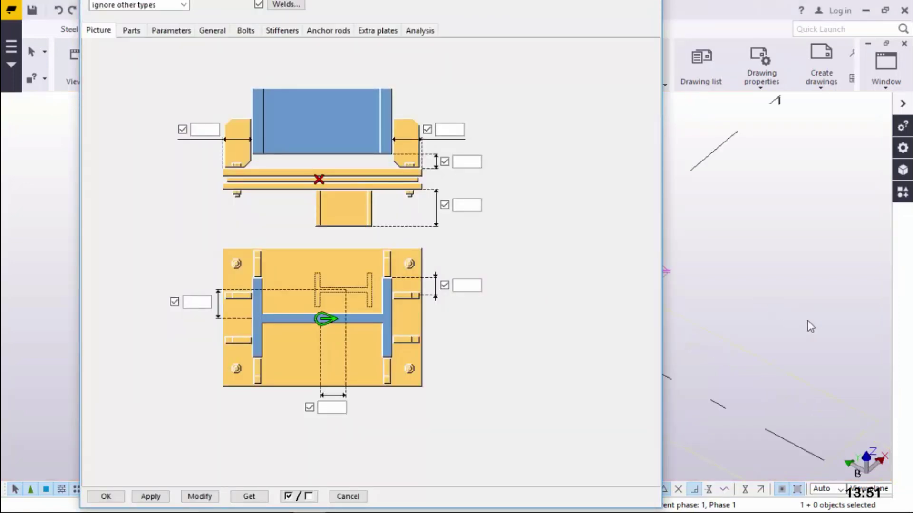
scroll(807, 321, "down", 5)
scroll(705, 336, "up", 2)
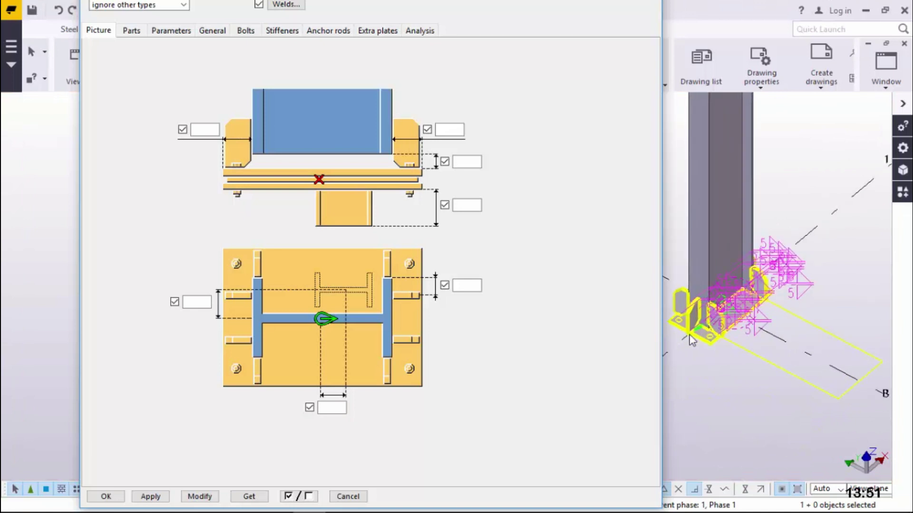
scroll(690, 338, "up", 4)
scroll(784, 326, "down", 2)
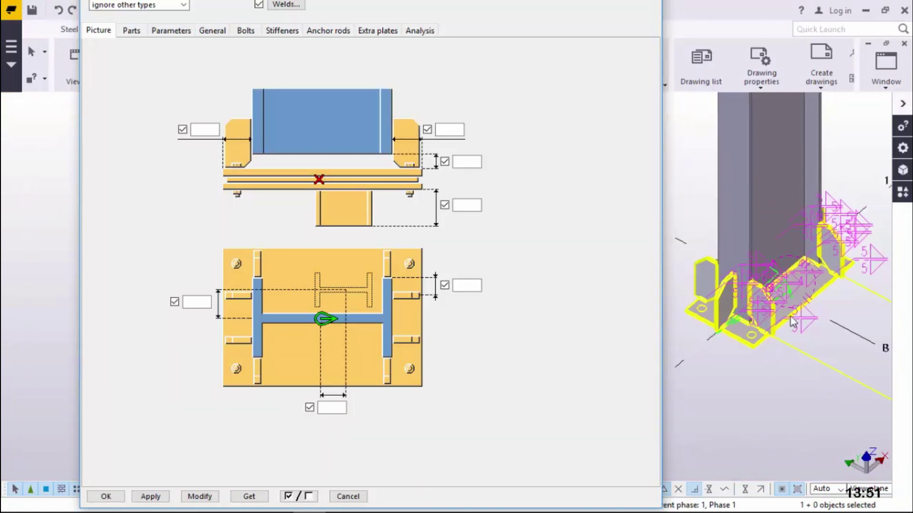
scroll(792, 288, "up", 2)
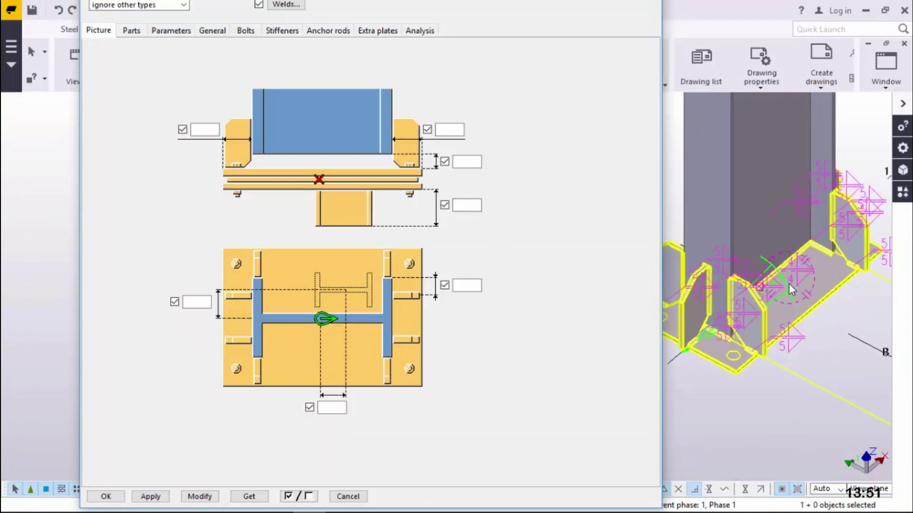
scroll(787, 304, "down", 1)
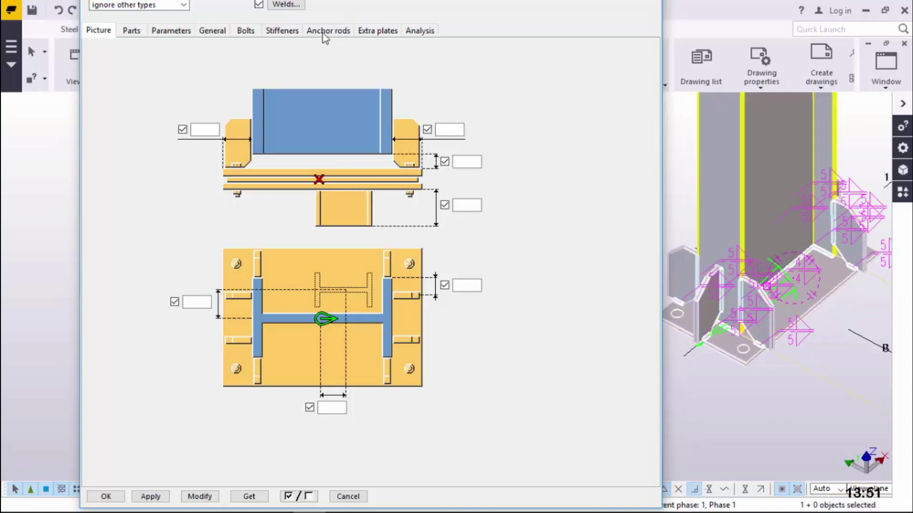
- Change the web-side stiffener layout to one central stiffener on each side of the column web and modify the base plate
left_click(279, 33)
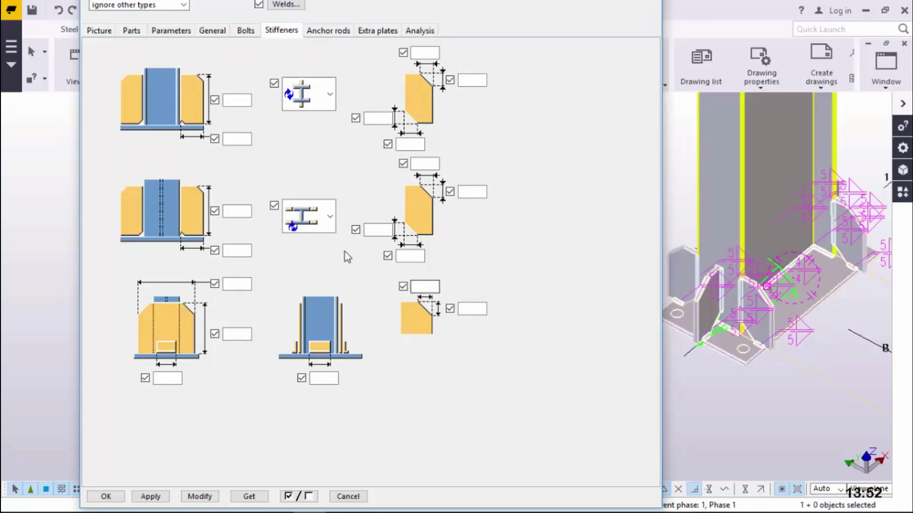
left_click(329, 216)
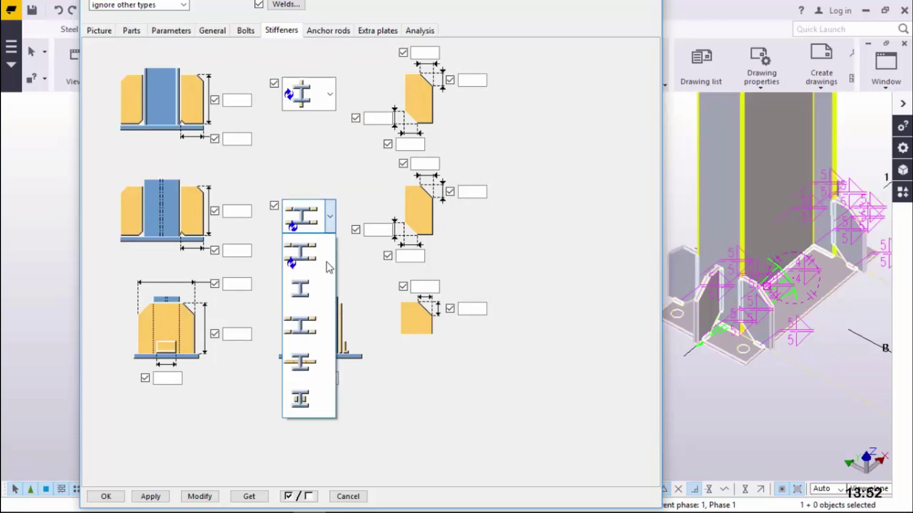
left_click(307, 362)
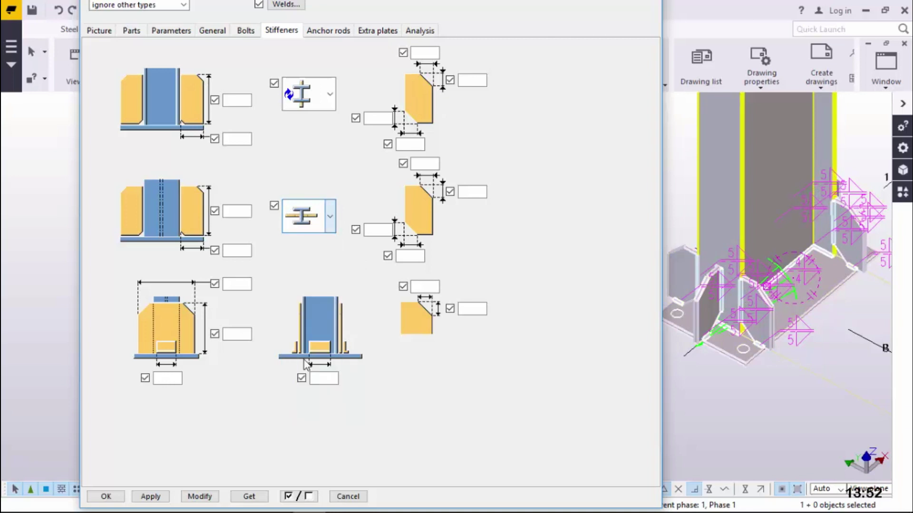
left_click(205, 497)
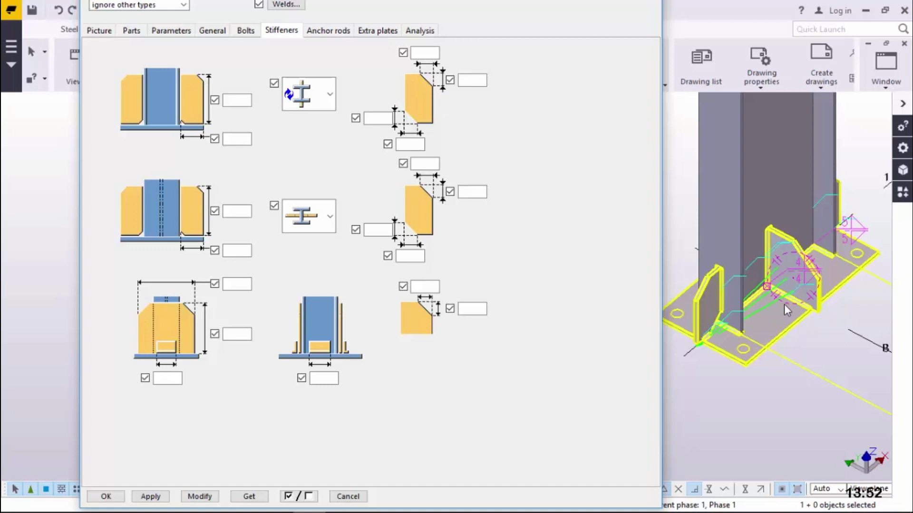
- Set the width of both the flange-side and web-side stiffeners to 80 mm and modify the base plate connection
scroll(792, 304, "up", 2)
scroll(792, 308, "up", 2)
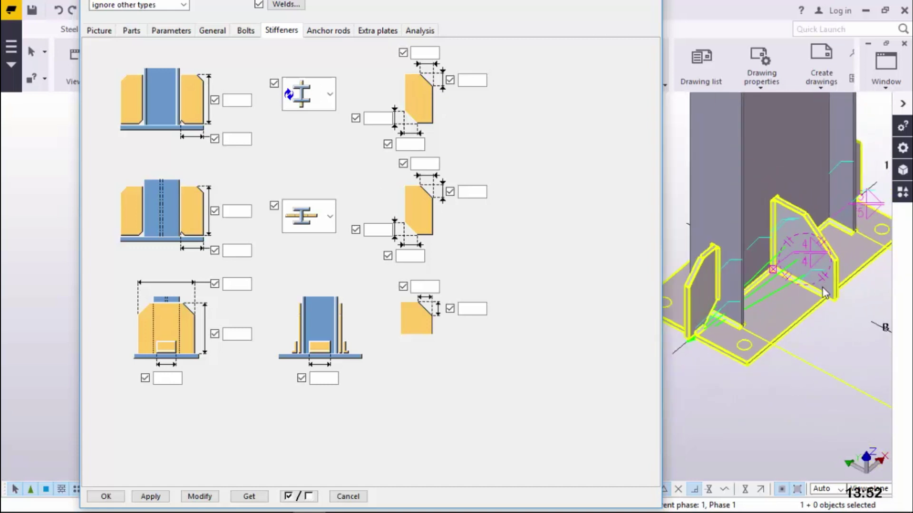
scroll(824, 295, "down", 3)
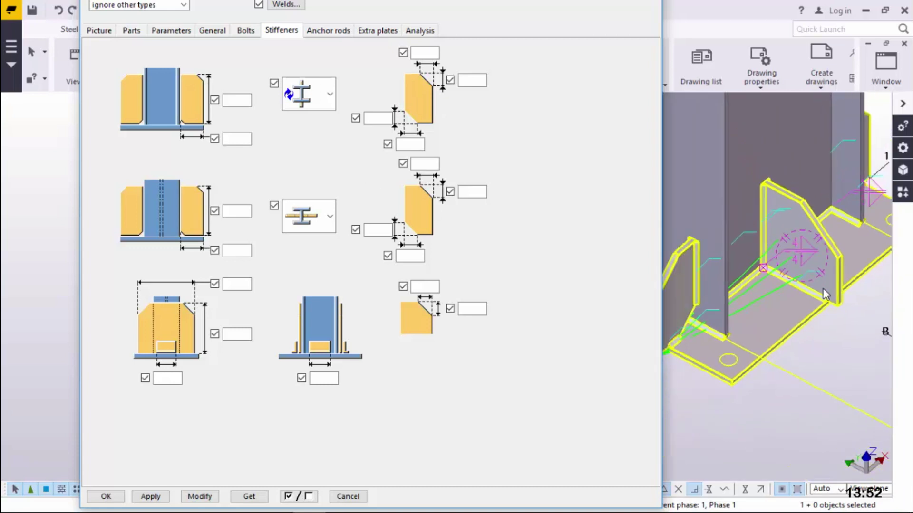
scroll(827, 297, "down", 2)
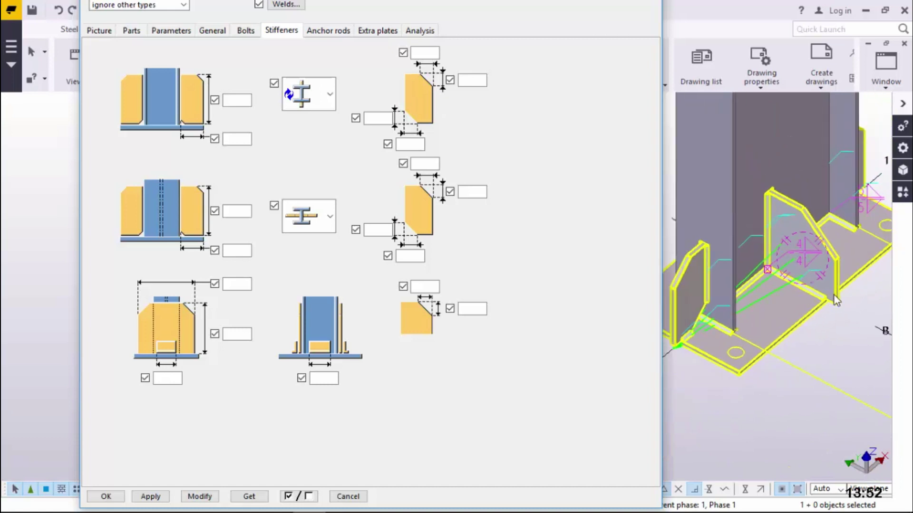
scroll(835, 301, "up", 3)
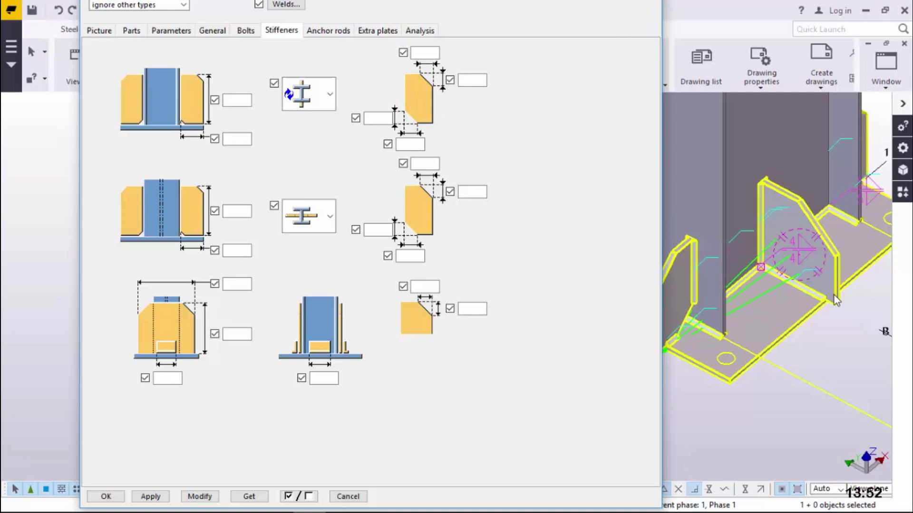
scroll(836, 300, "down", 4)
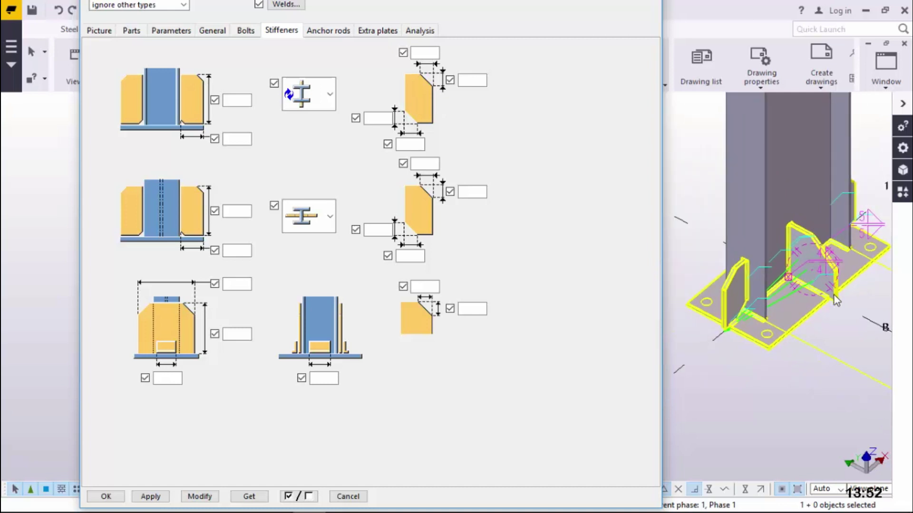
left_click(245, 139)
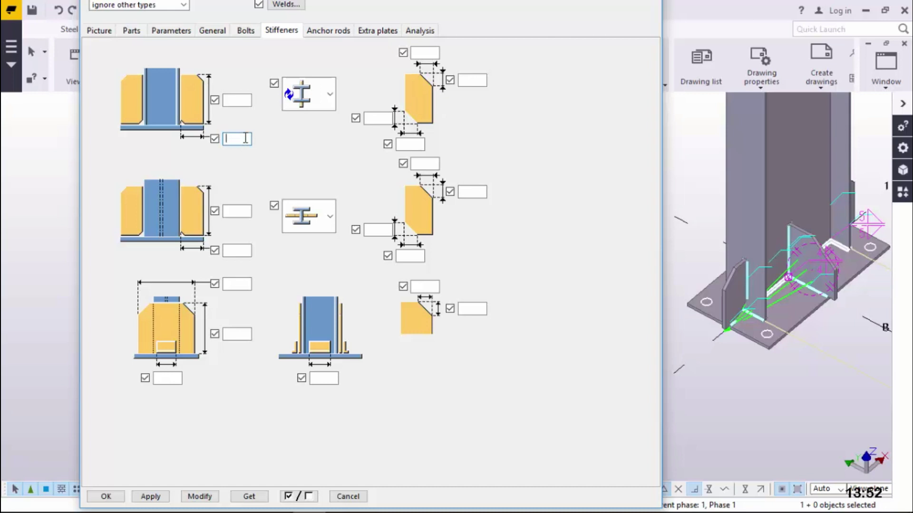
type("80")
left_click(207, 497)
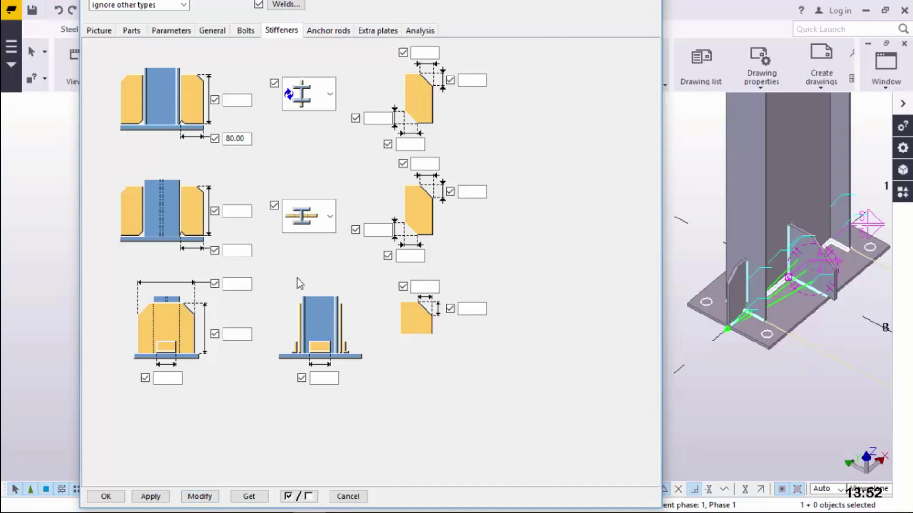
left_click(237, 250)
type("80")
left_click(193, 496)
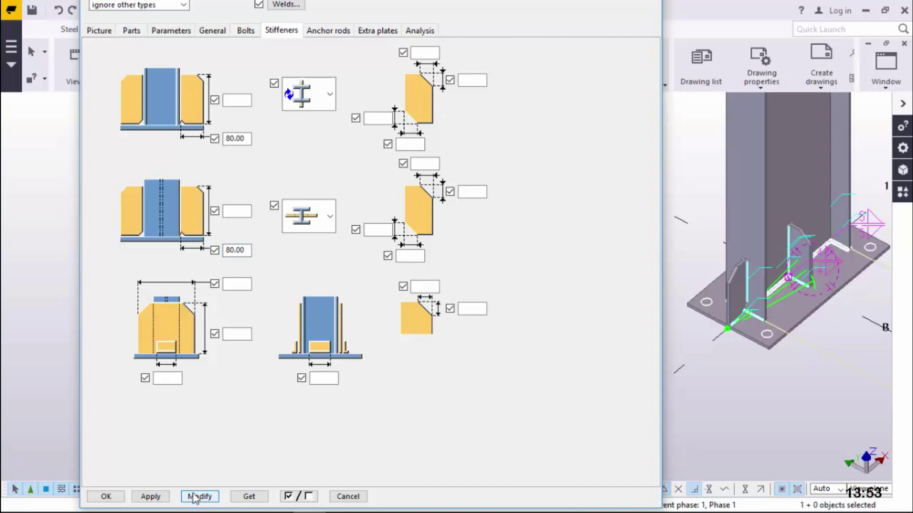
- Set both lower inner chamfer dimensions of the flange-side stiffeners to 0
scroll(756, 318, "up", 5)
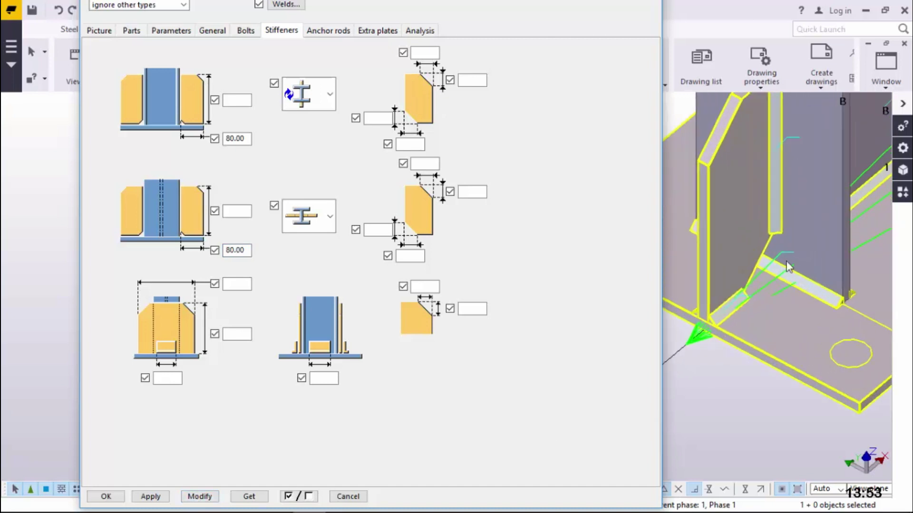
scroll(786, 267, "up", 2)
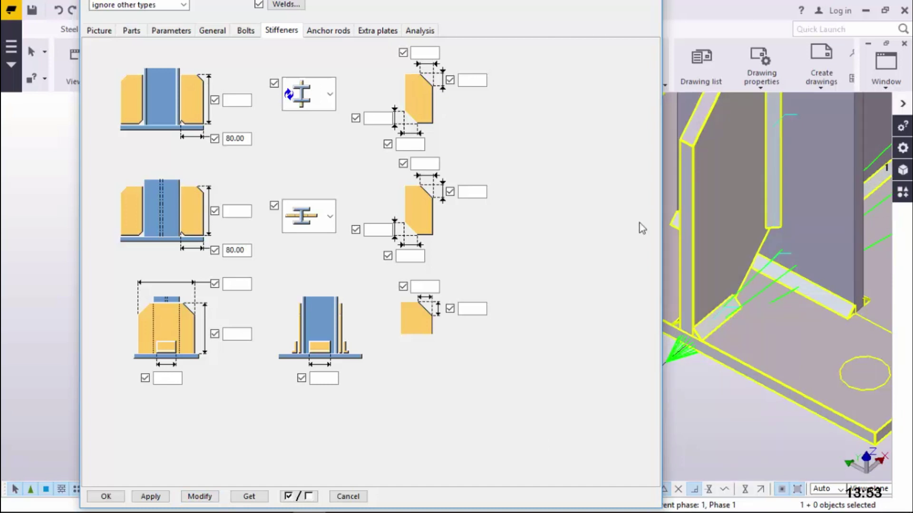
left_click(382, 116)
type("0")
left_click(413, 143)
type("0")
- Set both lower inner chamfer dimensions of the web-side stiffeners to 0, modify the connection and accept its properties
key("Tab")
key("Tab")
type("0")
left_click(407, 255)
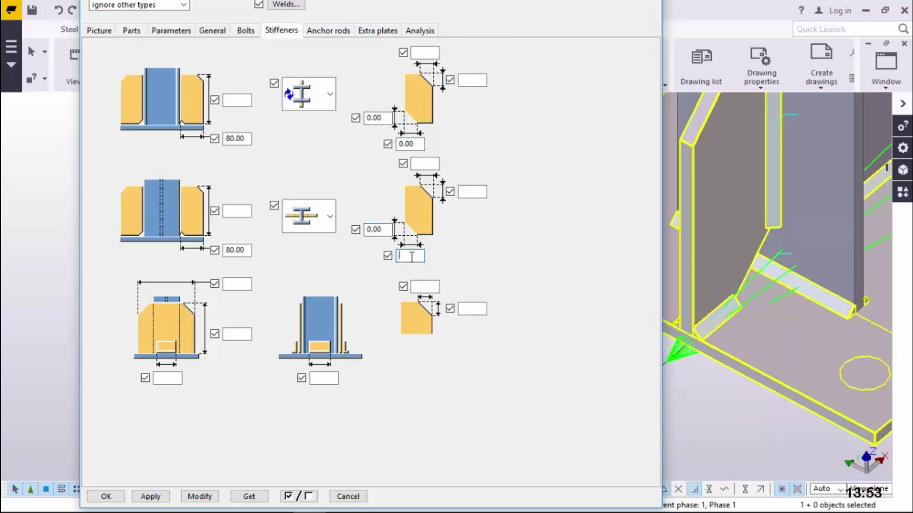
type("0")
left_click(198, 498)
left_click(150, 498)
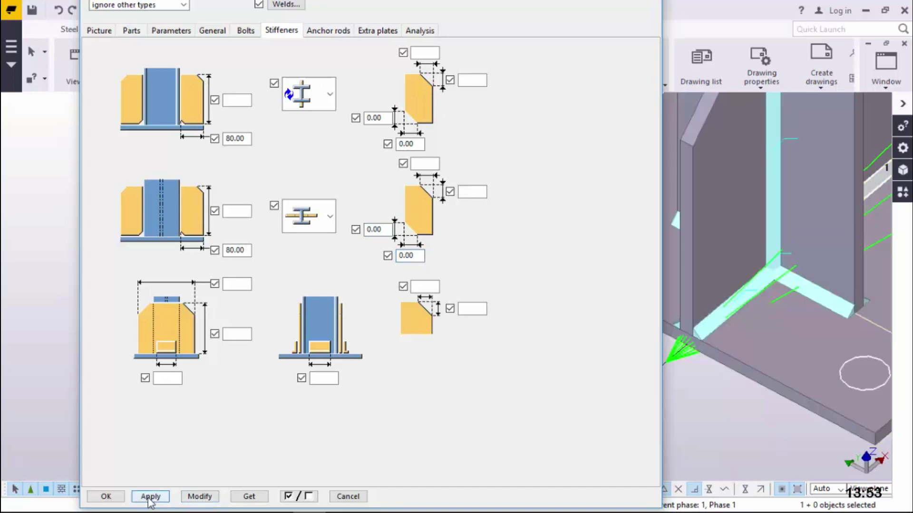
left_click(105, 497)
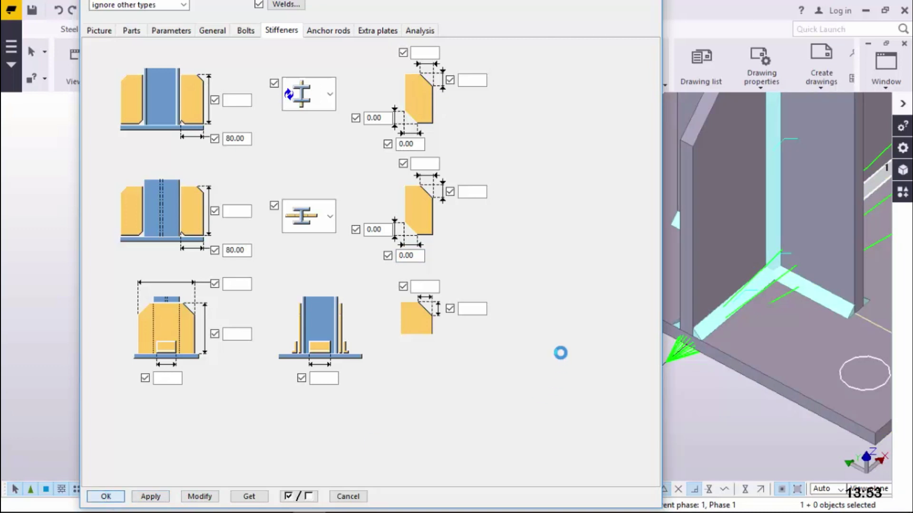
- Check the modified stiffeners in the 3D view and reopen the properties of the stiffened base plate component
scroll(527, 328, "down", 3)
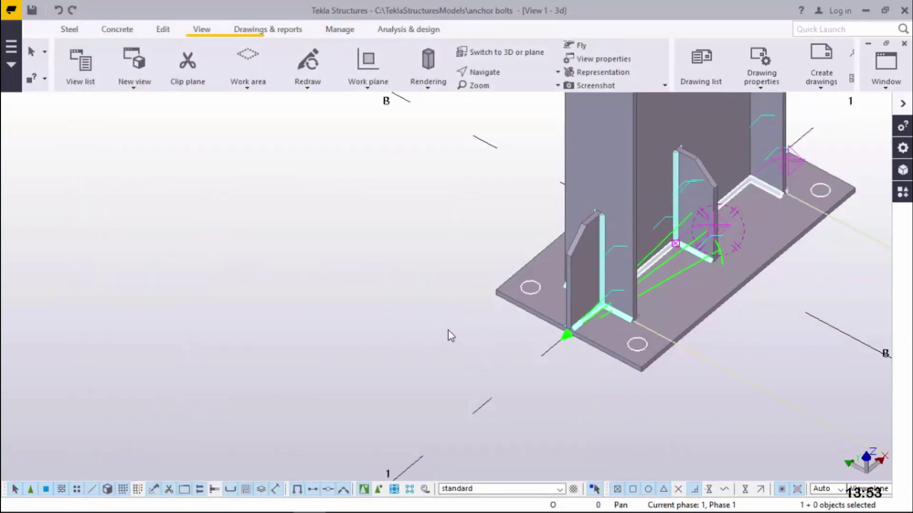
scroll(718, 222, "down", 4)
scroll(717, 222, "up", 6)
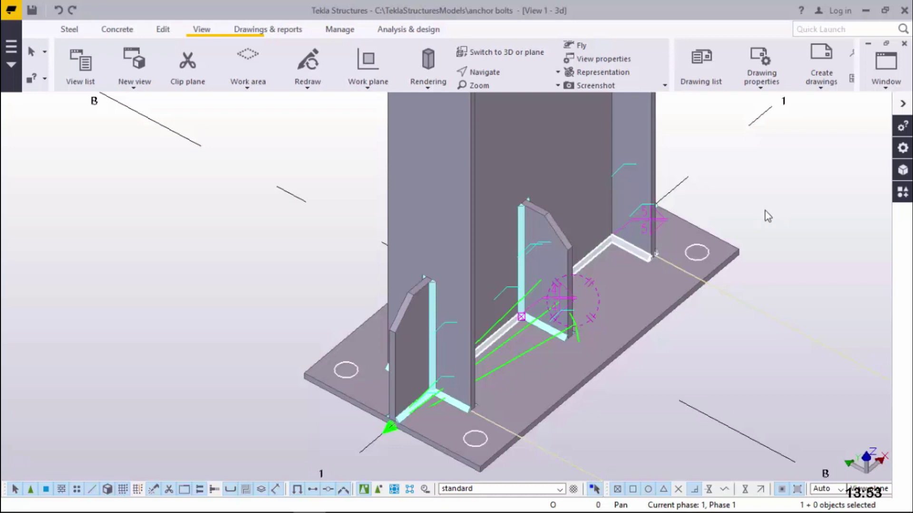
scroll(765, 210, "down", 4)
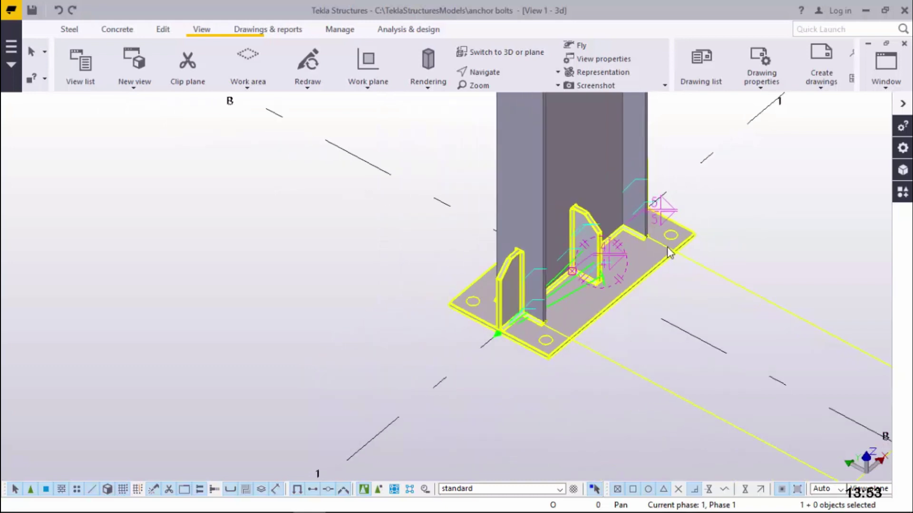
scroll(670, 242, "up", 3)
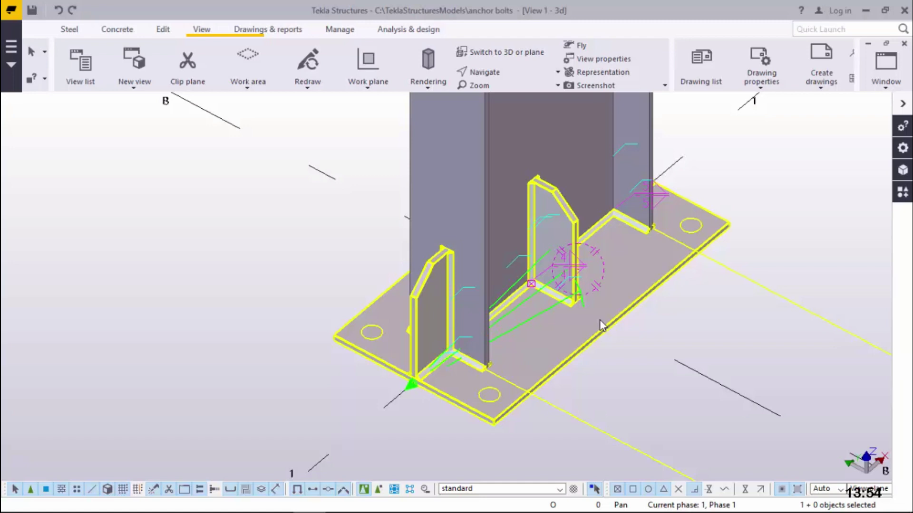
double_click(637, 272)
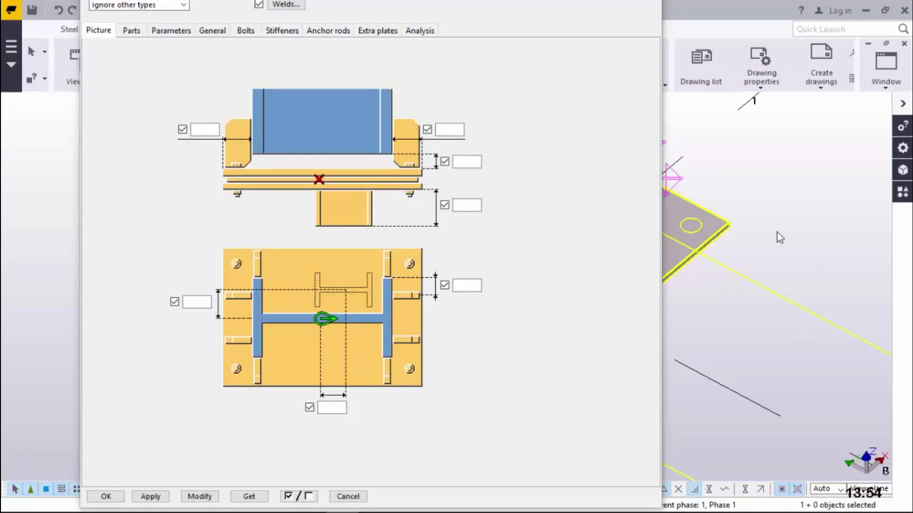
- Examine the welds, stiffeners and bolt holes around the column foot in the 3D view
scroll(770, 266, "down", 5)
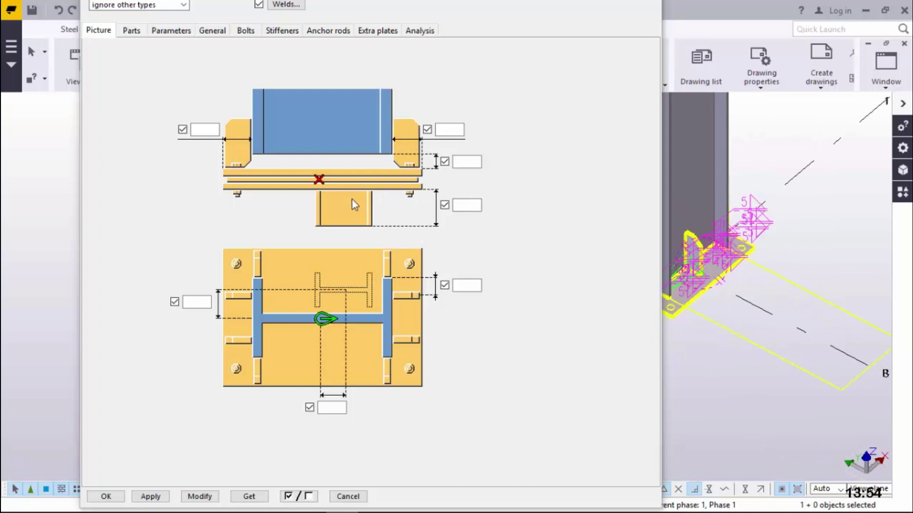
scroll(760, 288, "down", 2)
scroll(707, 293, "up", 5)
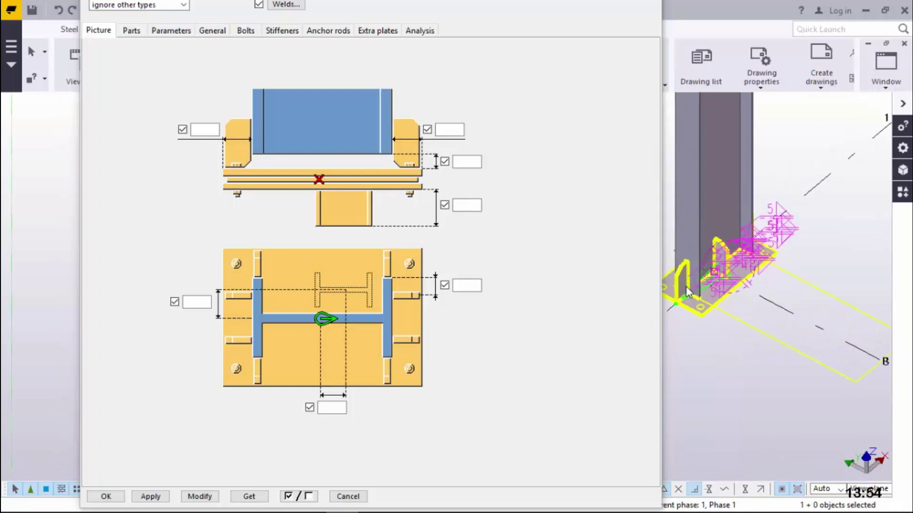
scroll(713, 287, "down", 3)
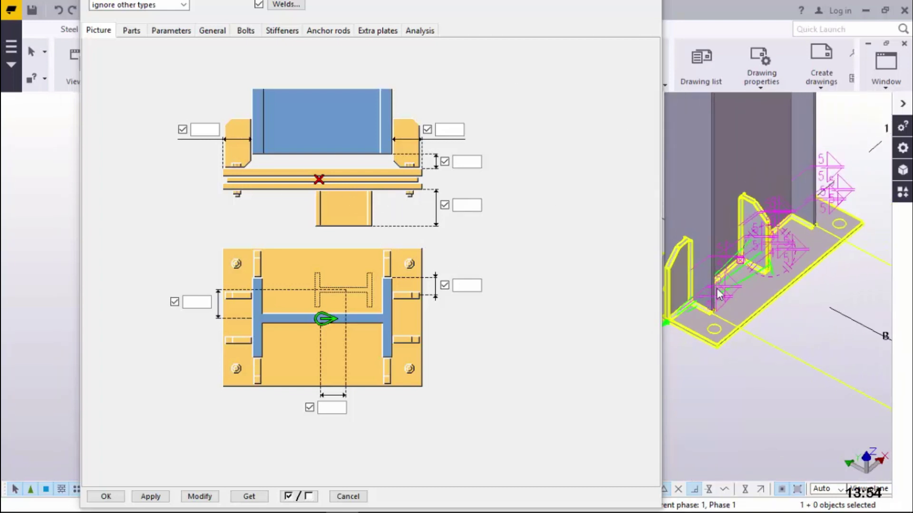
scroll(731, 279, "up", 2)
scroll(732, 276, "up", 1)
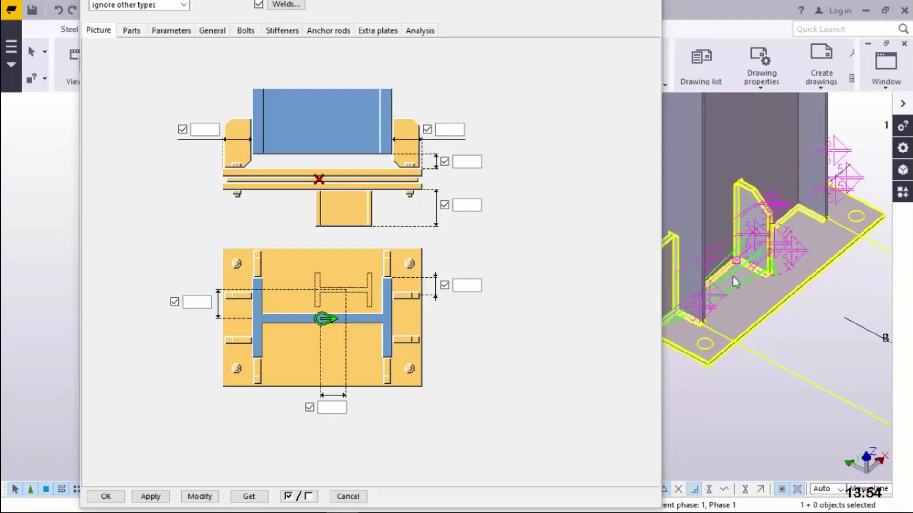
scroll(732, 276, "down", 2)
scroll(747, 273, "up", 3)
scroll(751, 277, "up", 1)
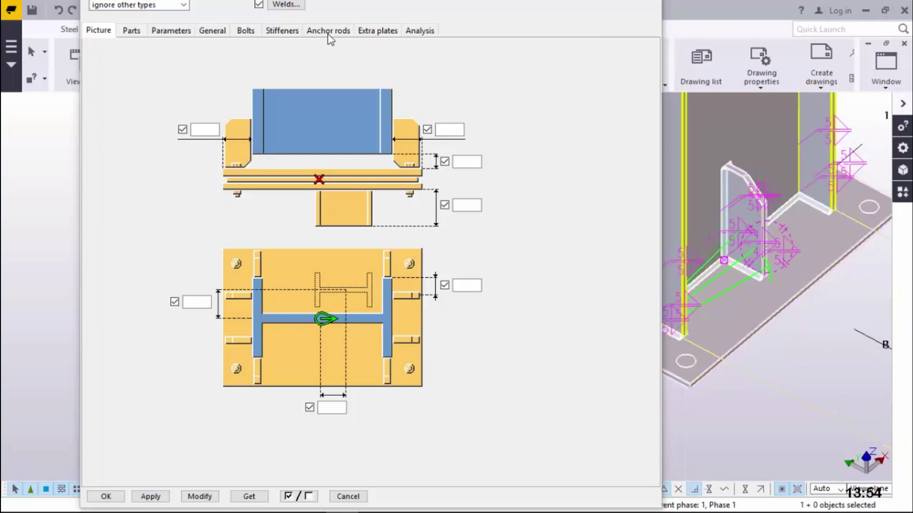
- Set the base plate's bolt size to 20 and the bolt standard to 8.8XOX
left_click(245, 31)
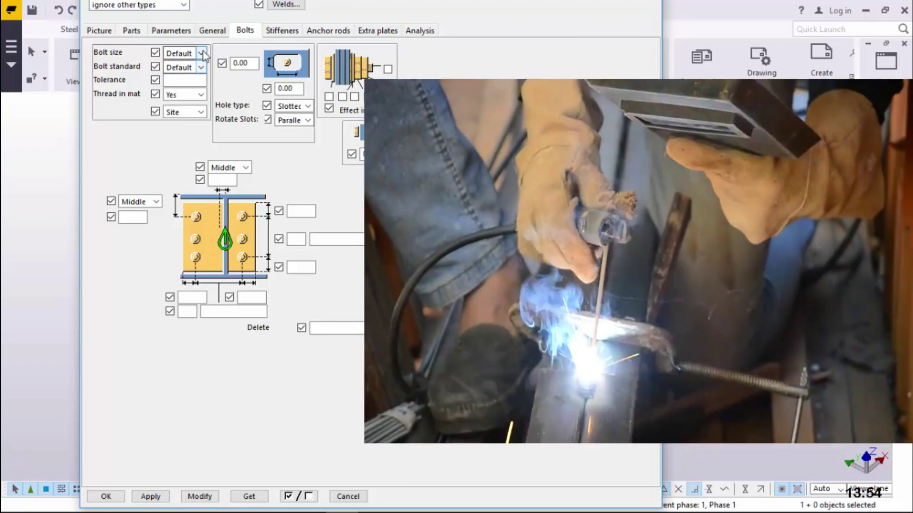
left_click(201, 52)
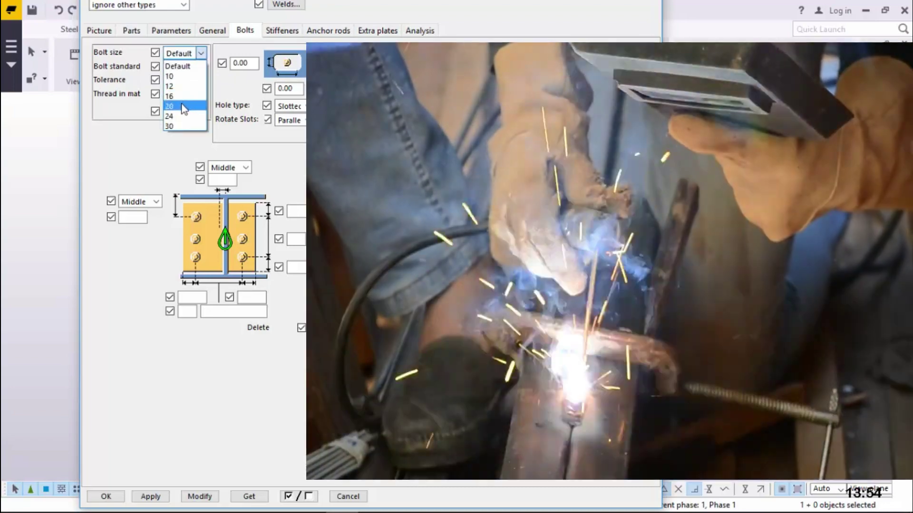
left_click(184, 107)
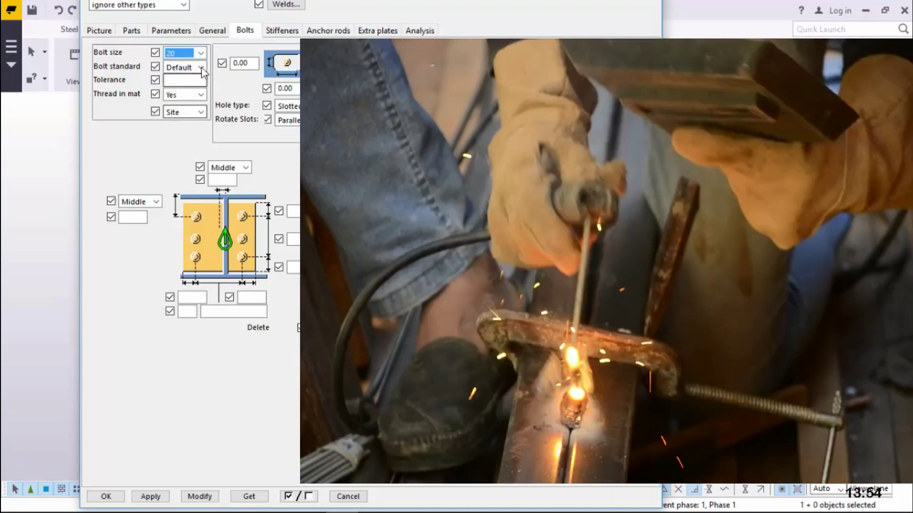
left_click(201, 67)
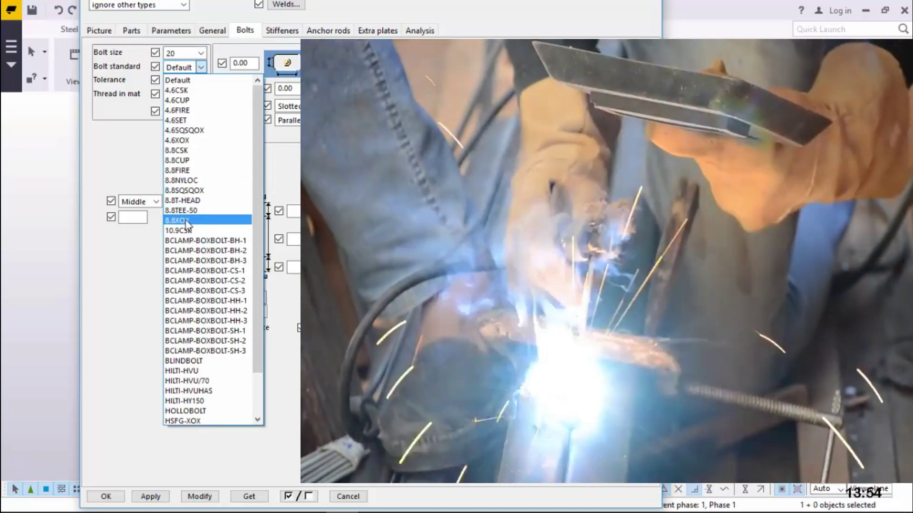
left_click(189, 221)
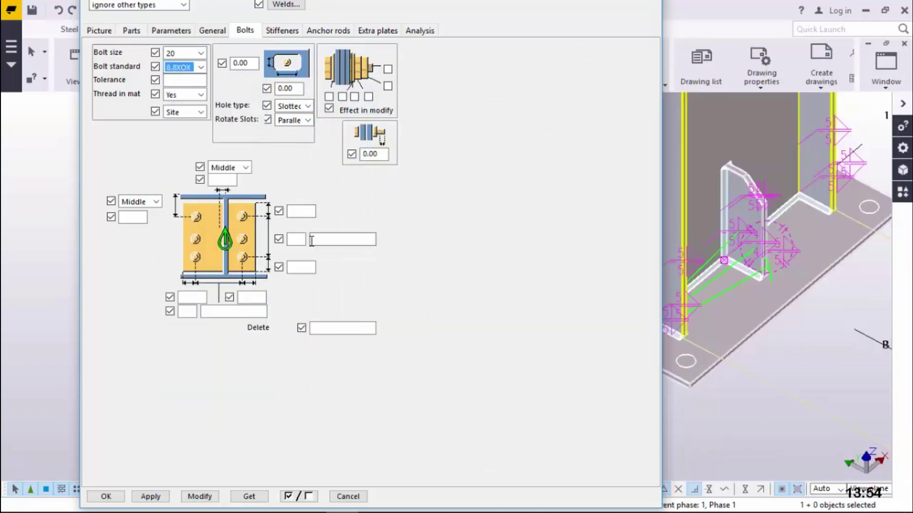
- Set four bolts along the column depth at 150 mm spacing and modify the base plate connection
left_click(298, 242)
type("4")
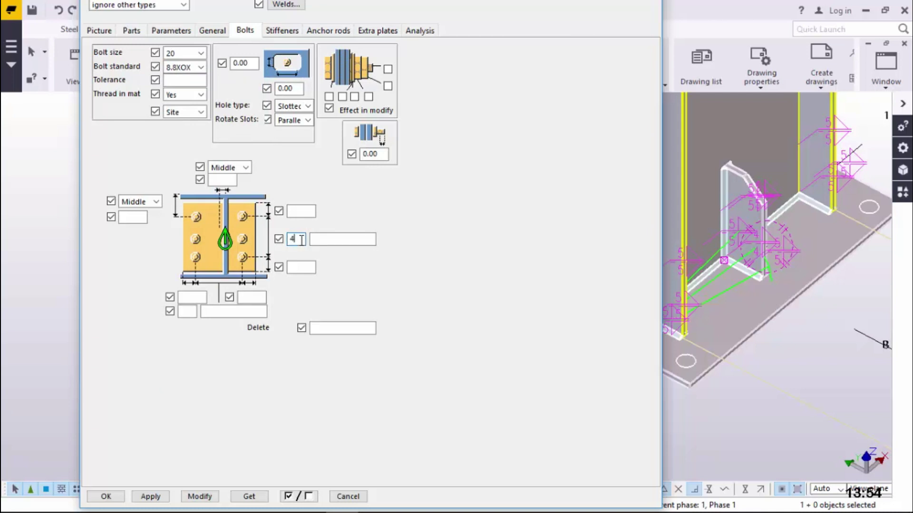
left_click(328, 238)
type("160")
key("BackSpace")
key("BackSpace")
type("50")
left_click(199, 497)
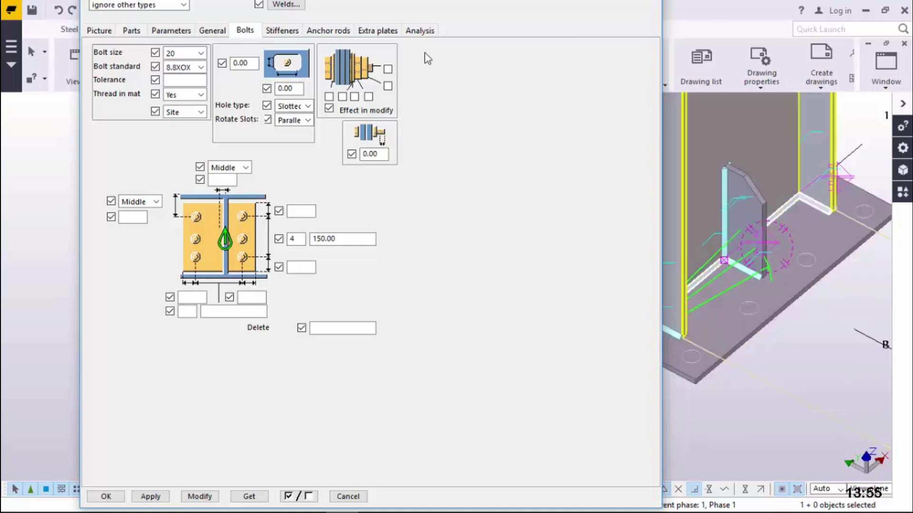
- Set the base plate thickness to 20 mm in the component's part settings and modify the connection
left_click(325, 32)
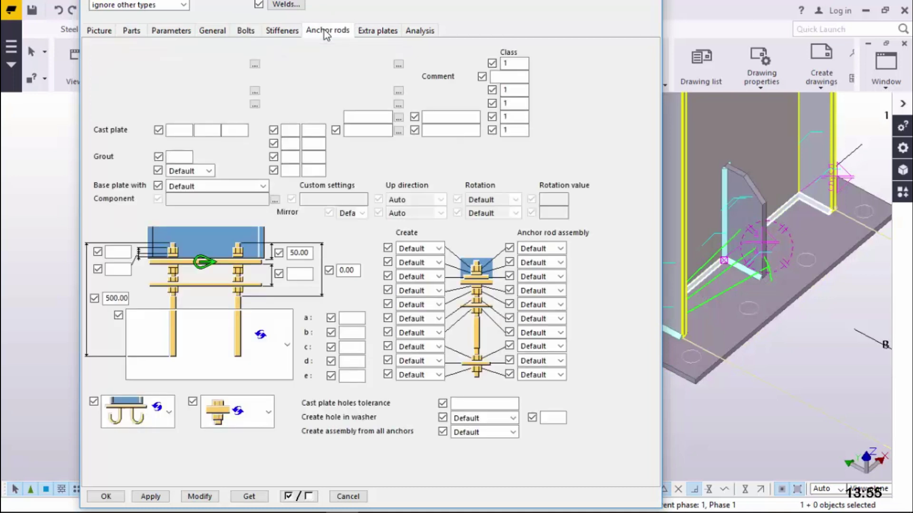
left_click(287, 161)
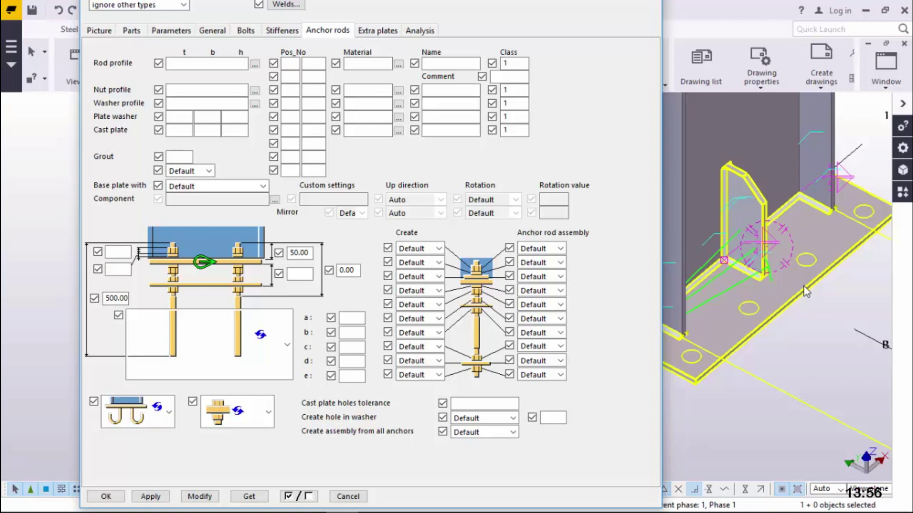
left_click(131, 31)
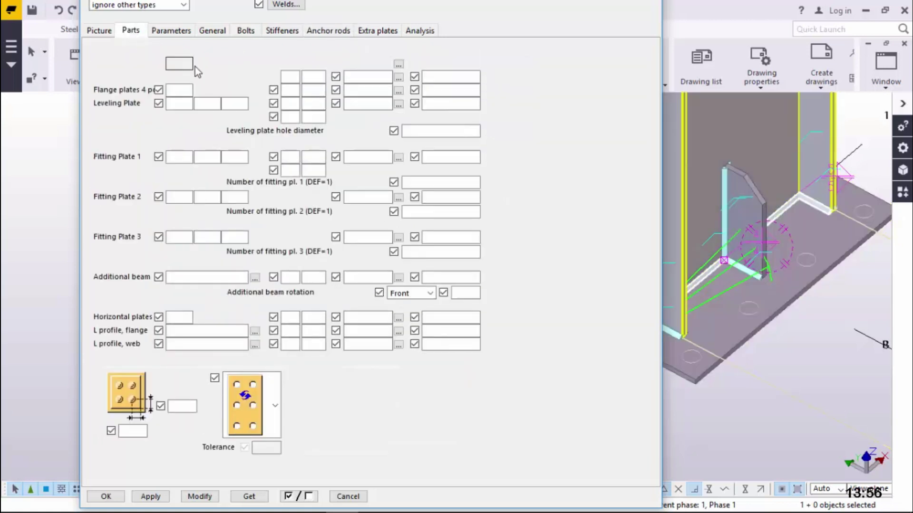
left_click(179, 63)
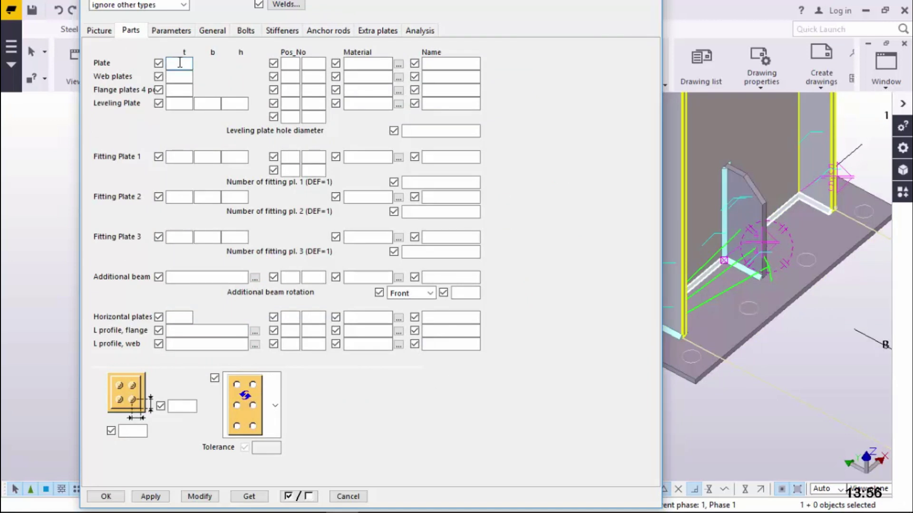
type("20")
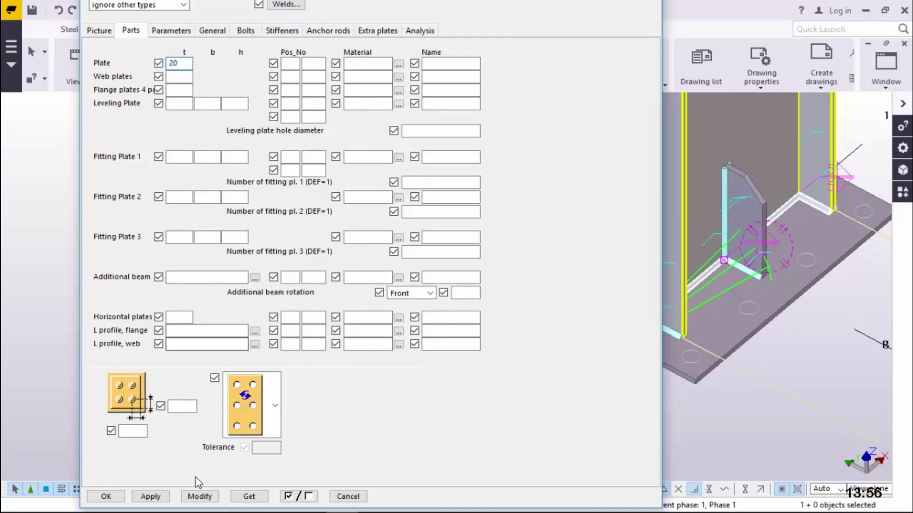
left_click(197, 497)
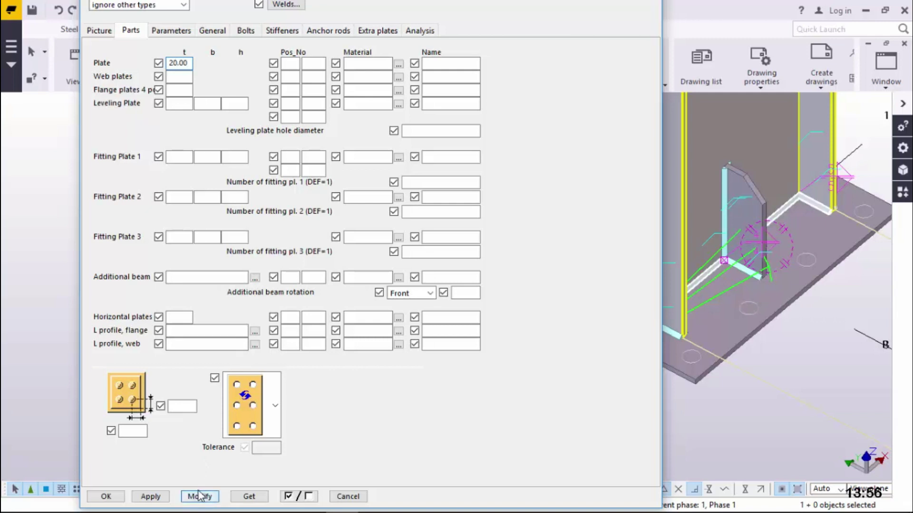
left_click(200, 496)
- Check the base plate's thickness at the column foot in the 3D view and apply the component settings
scroll(703, 372, "up", 2)
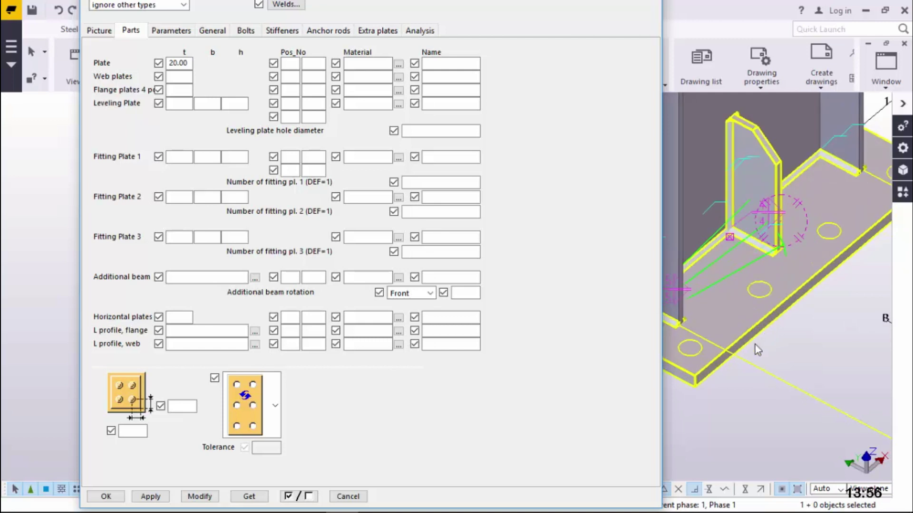
scroll(759, 333, "down", 6)
scroll(712, 355, "down", 1)
scroll(714, 355, "up", 5)
scroll(714, 356, "up", 2)
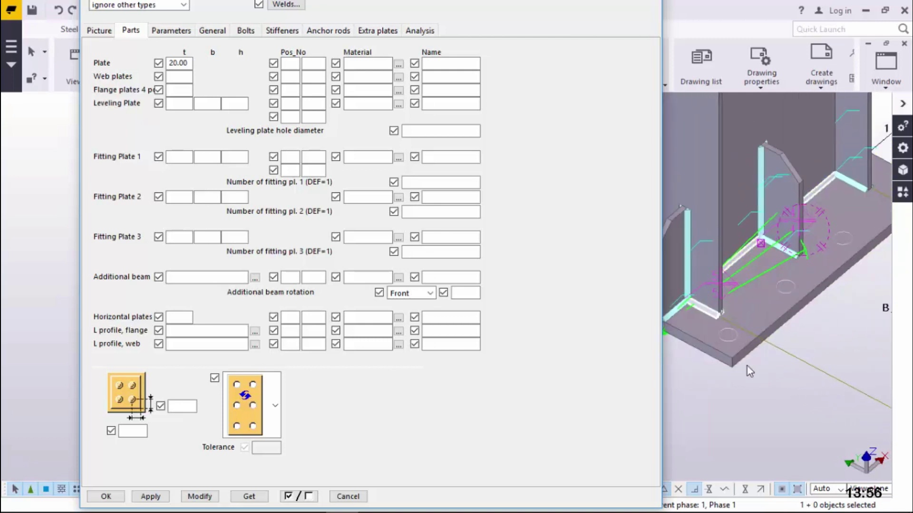
scroll(714, 356, "down", 2)
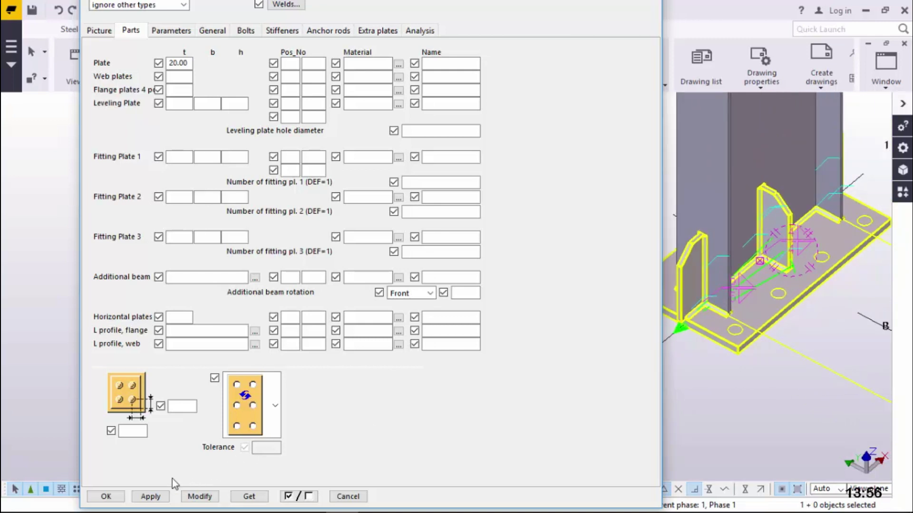
left_click(146, 498)
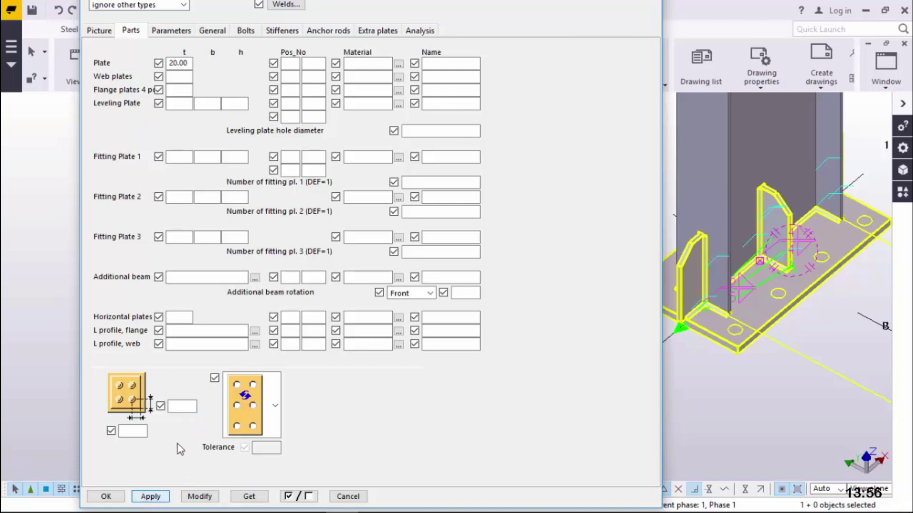
left_click(116, 497)
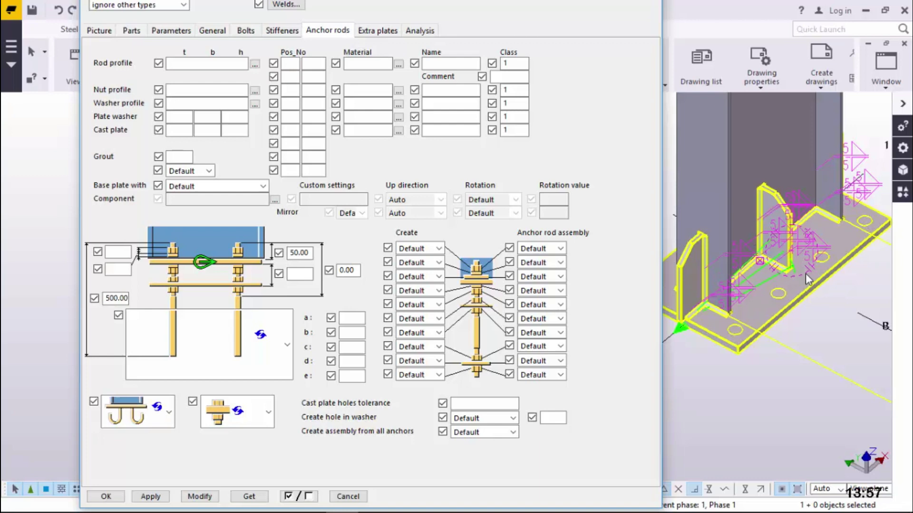
- Set the bolt spacing along the column depth to 160 mm and modify the connection
scroll(805, 271, "up", 3)
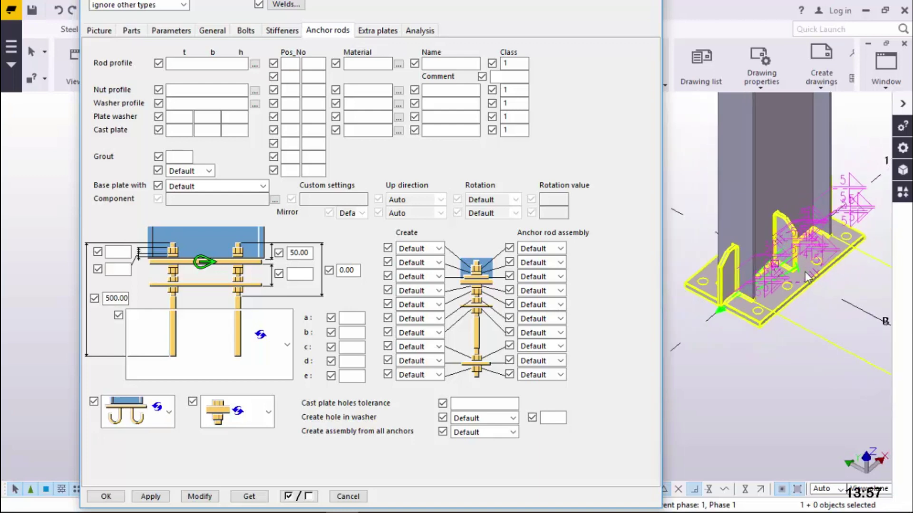
scroll(685, 327, "up", 3)
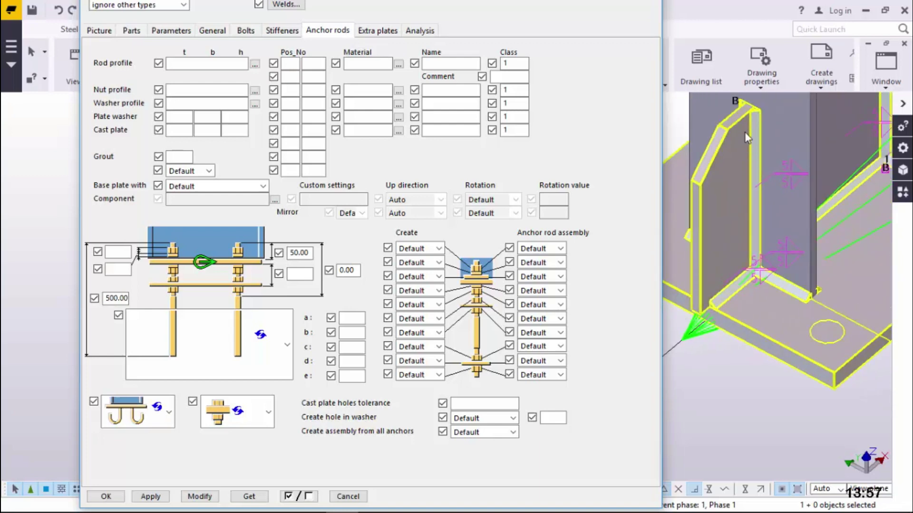
scroll(717, 311, "down", 2)
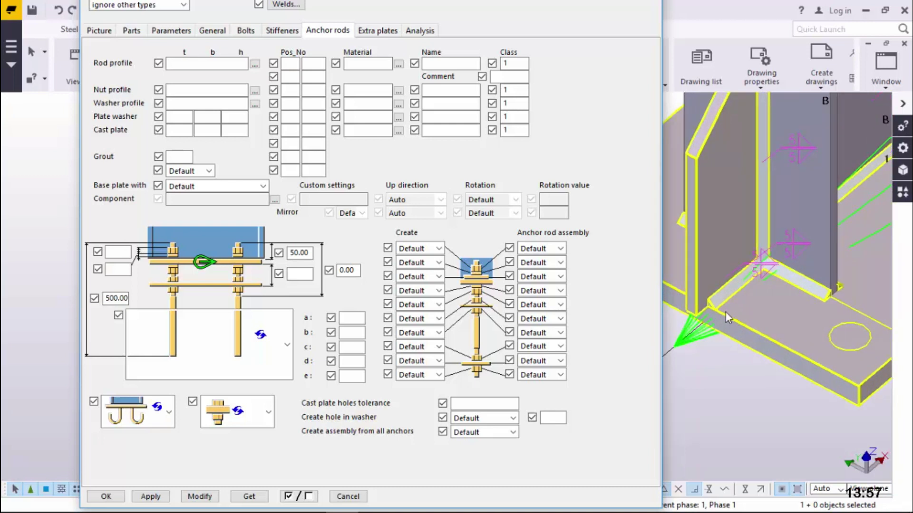
scroll(744, 321, "up", 3)
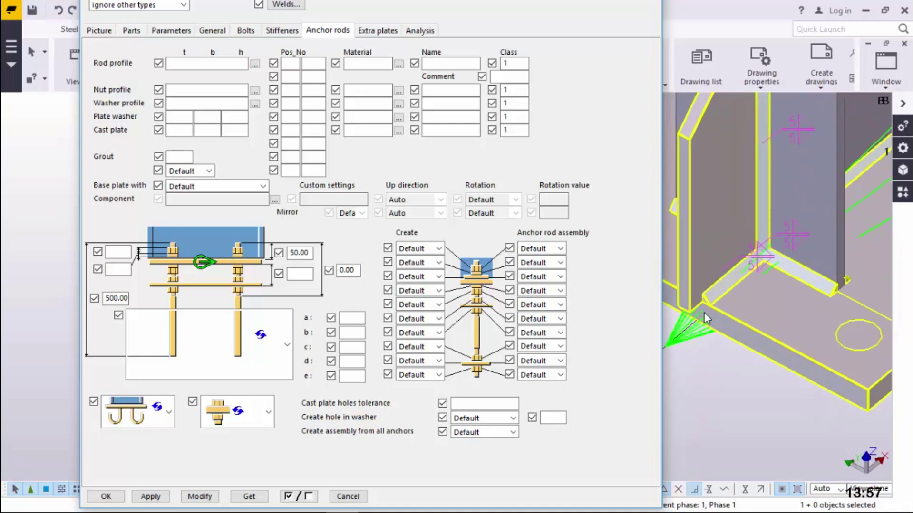
scroll(727, 308, "down", 3)
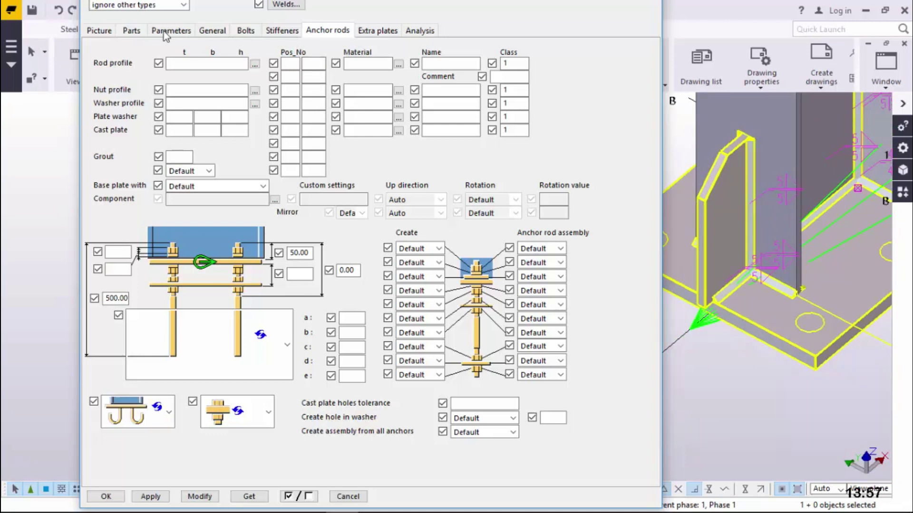
left_click(281, 31)
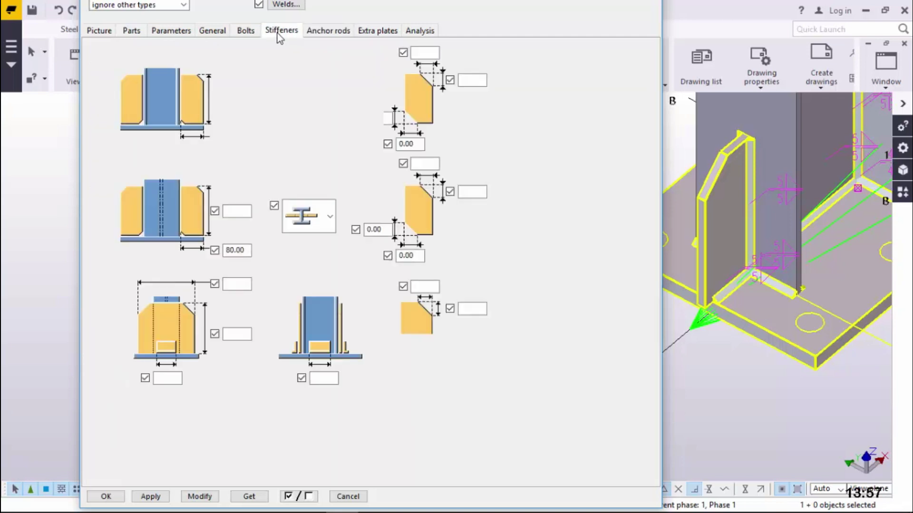
left_click(245, 32)
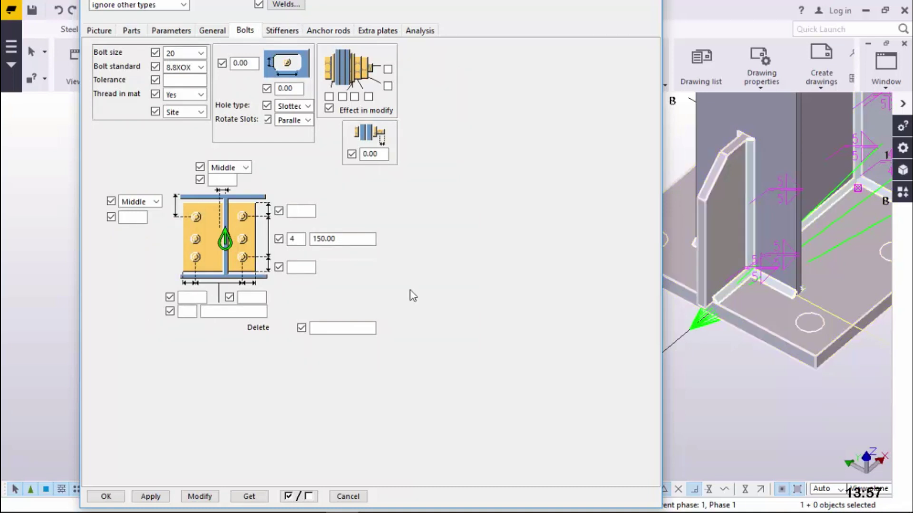
left_click(323, 238)
key("BackSpace")
type("6")
left_click(199, 496)
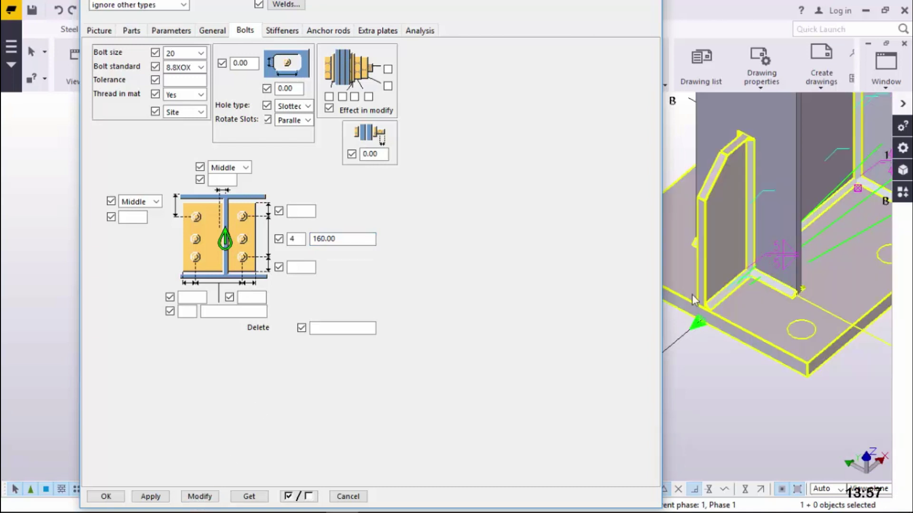
- Examine how the stiffener and its weld end at the base plate's edge in the 3D view
scroll(711, 317, "up", 1)
scroll(714, 316, "up", 8)
scroll(712, 297, "down", 7)
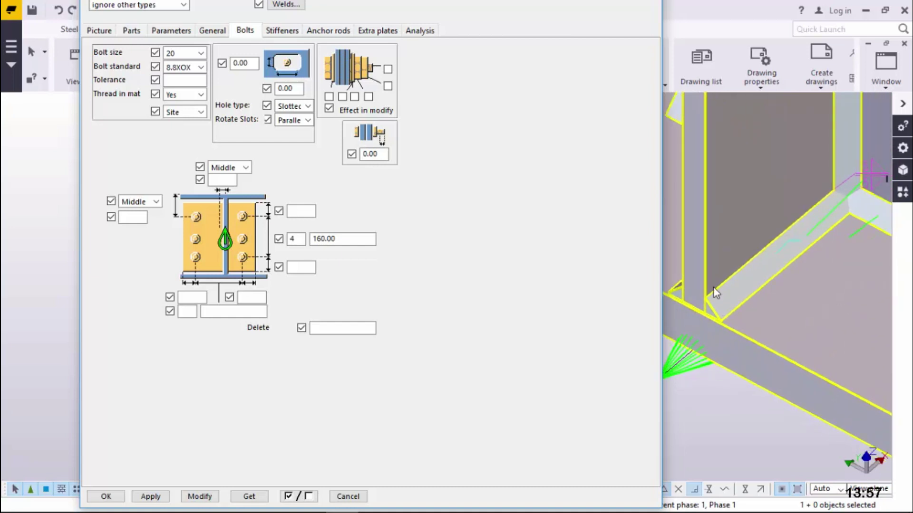
scroll(712, 297, "down", 5)
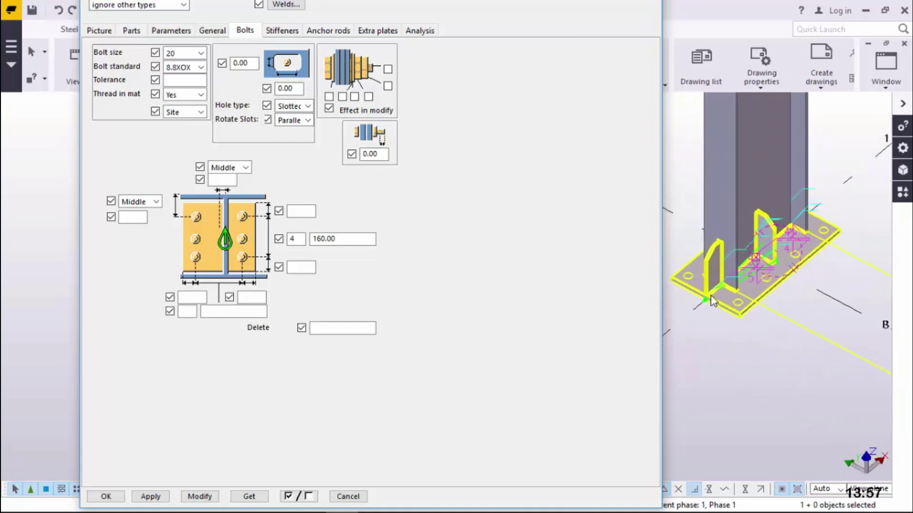
scroll(711, 292, "up", 8)
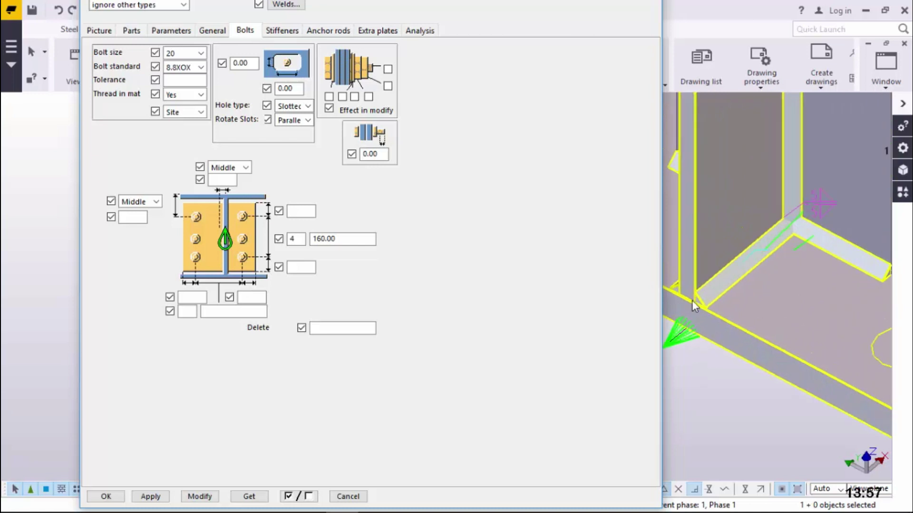
scroll(705, 307, "down", 7)
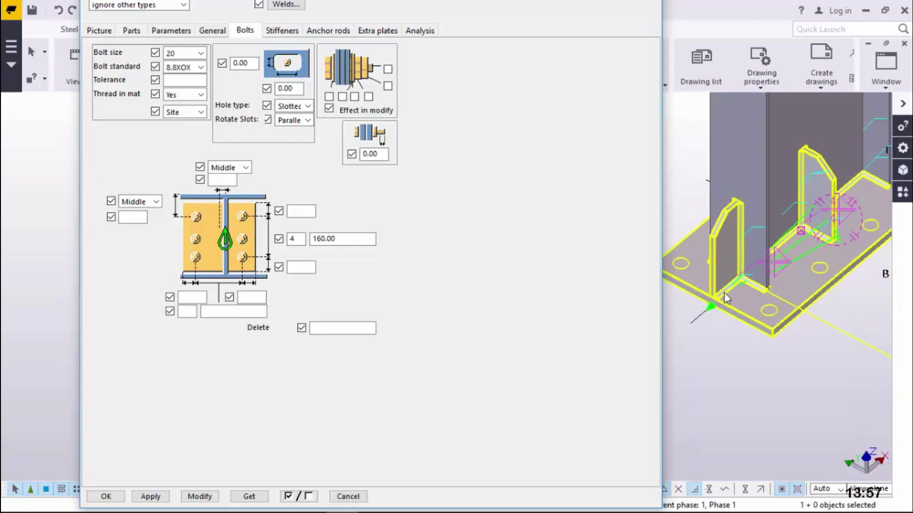
scroll(726, 299, "down", 3)
- Create the base plate with anchor rods, setting the rod projection above the plate to 100 mm and the total length to 1000 mm
left_click(327, 30)
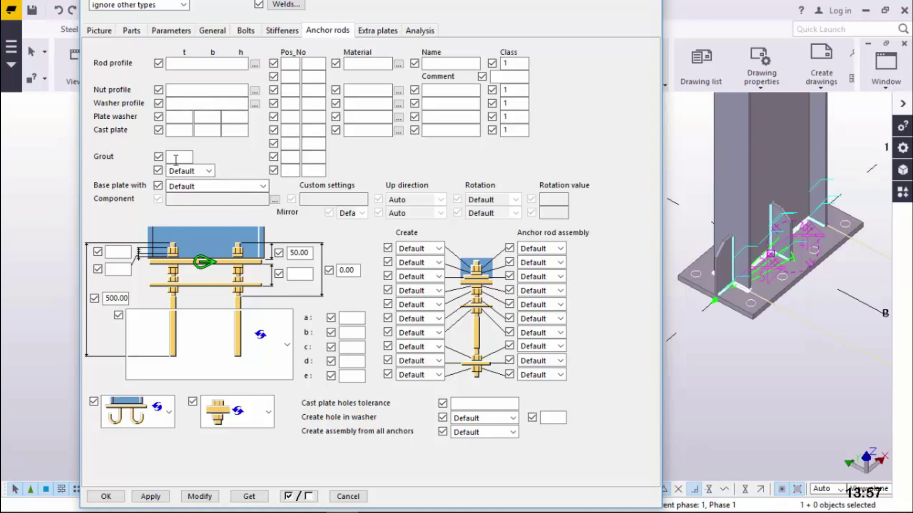
left_click(258, 189)
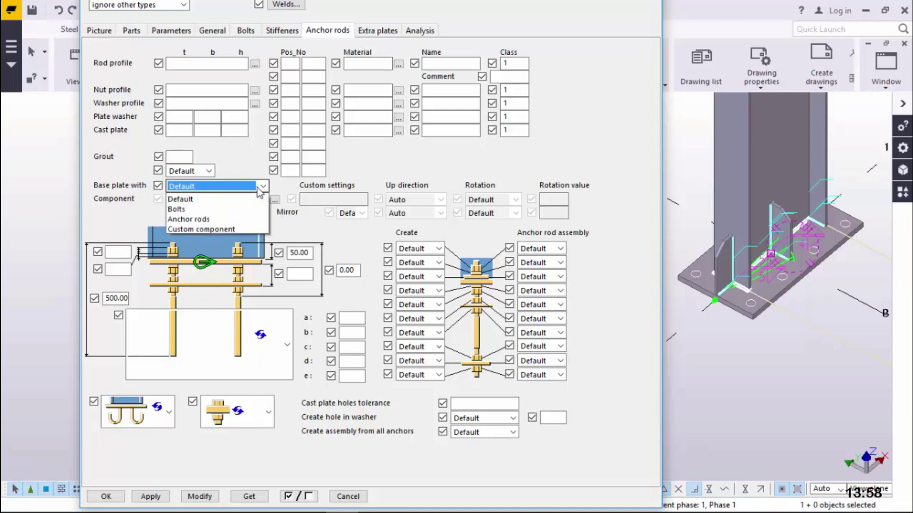
left_click(194, 220)
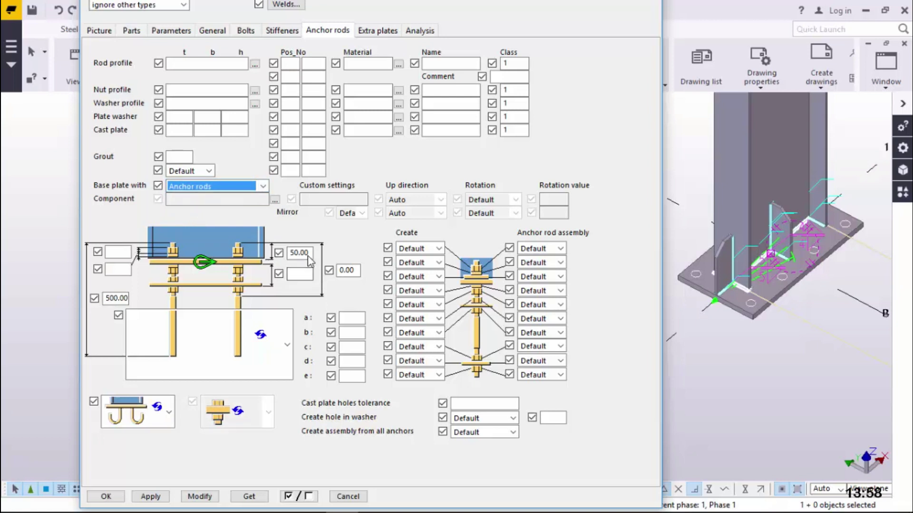
left_click_drag(310, 256, 288, 252)
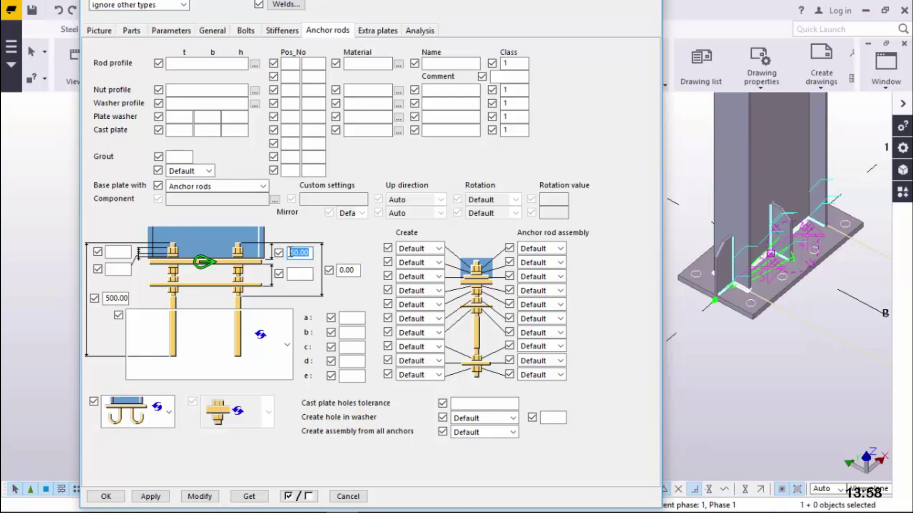
type("100")
left_click(825, 250)
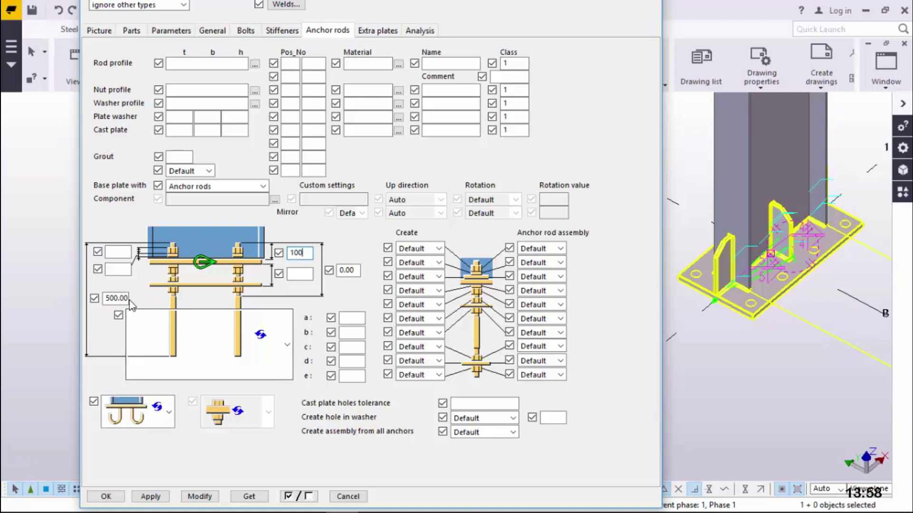
left_click(110, 298)
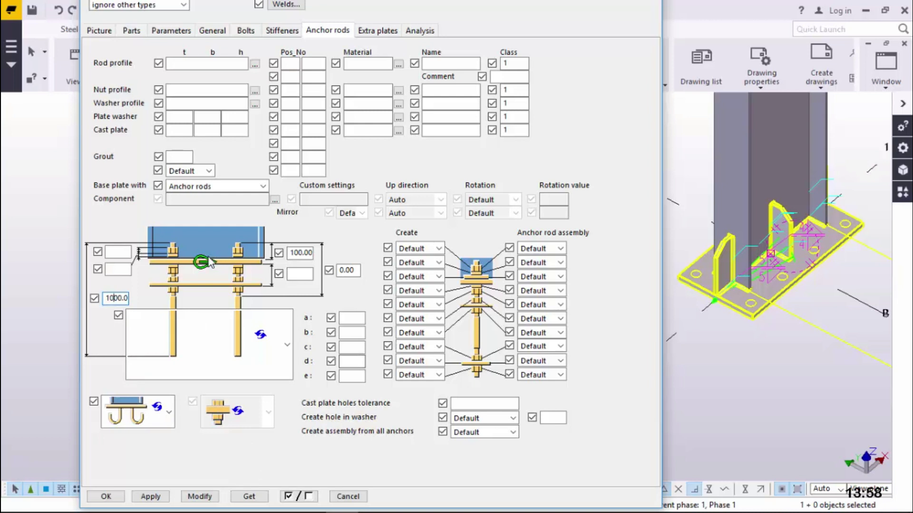
- Set Create and Anchor rod assembly to Yes for the uppermost rod part, modify the connection and check the rods in the 3D view
left_click(437, 249)
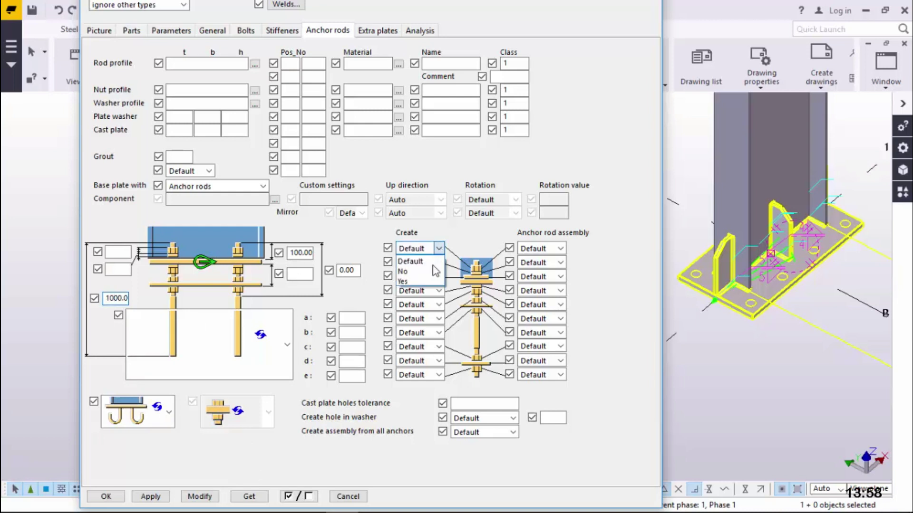
left_click(443, 281)
left_click(546, 249)
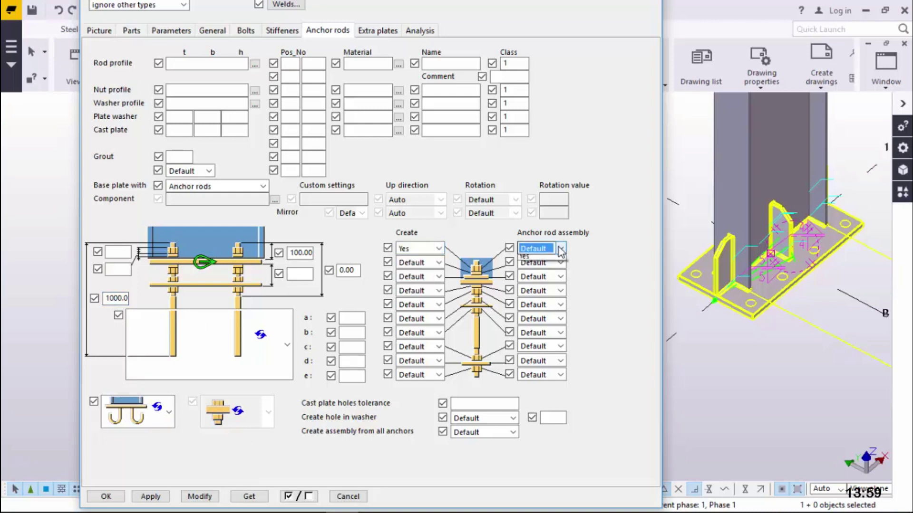
left_click(533, 282)
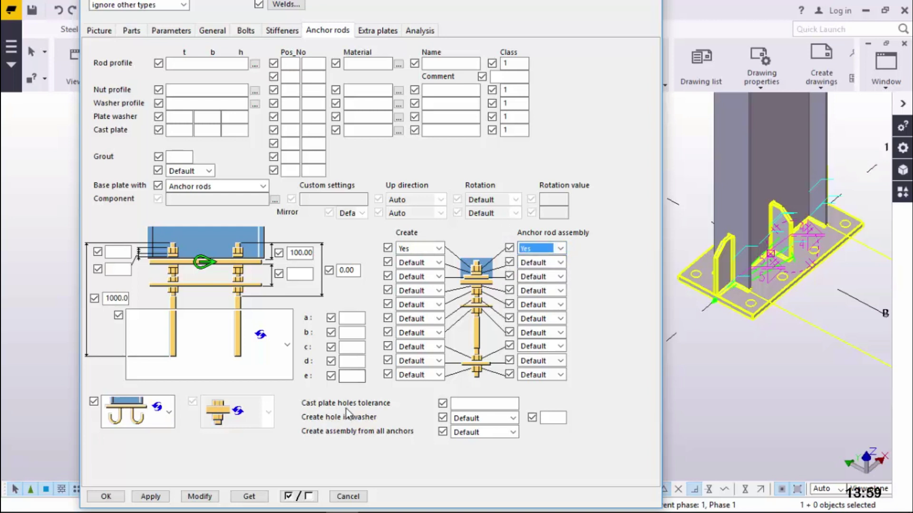
left_click(198, 497)
left_click(210, 497)
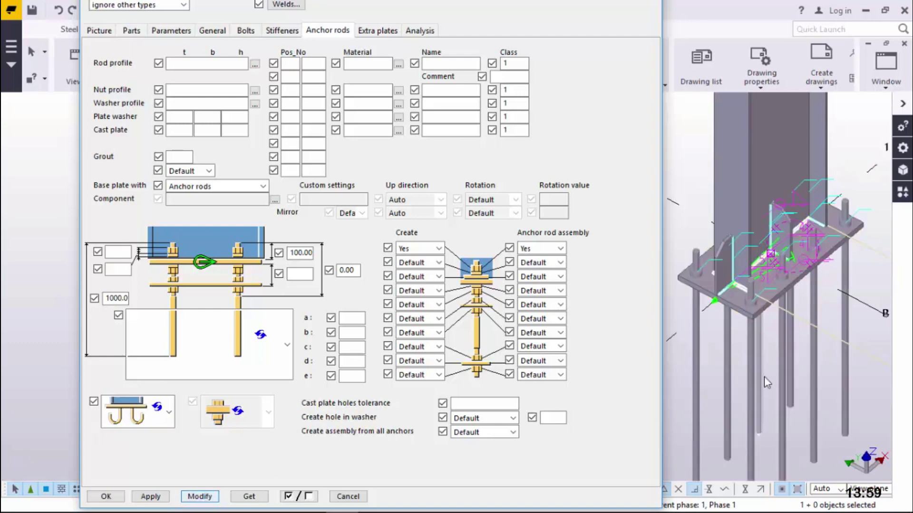
scroll(762, 456, "down", 3)
scroll(762, 456, "up", 3)
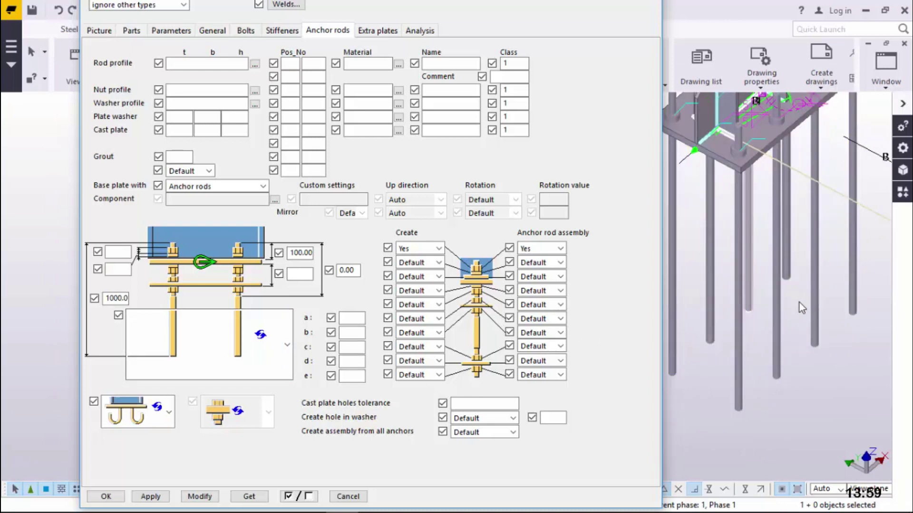
scroll(749, 394, "down", 3)
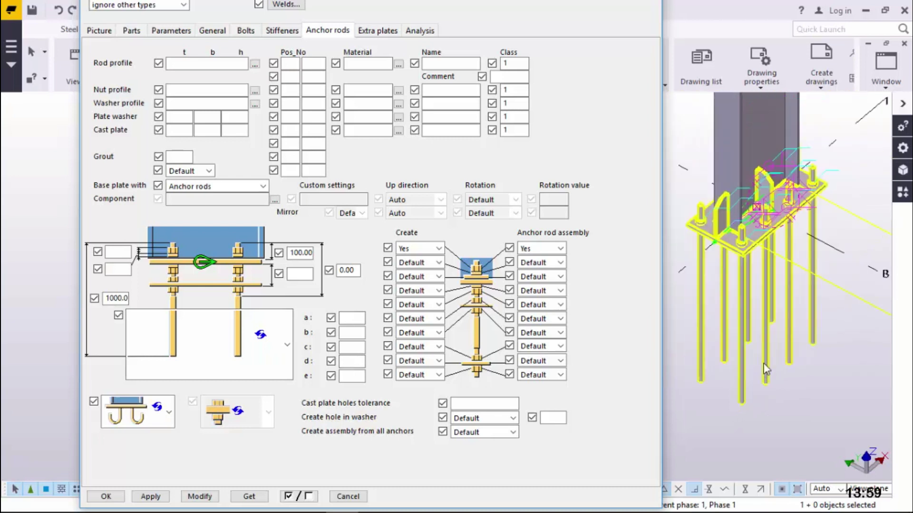
- Change the anchor rods' lower-end shape to the U-shaped hook, modify the connection and check the hooked rods in the model
scroll(738, 385, "up", 3)
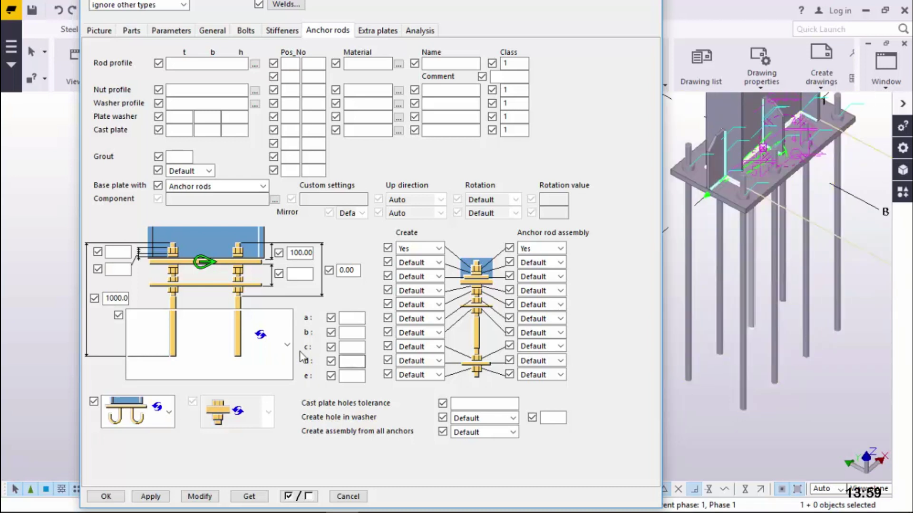
left_click(287, 350)
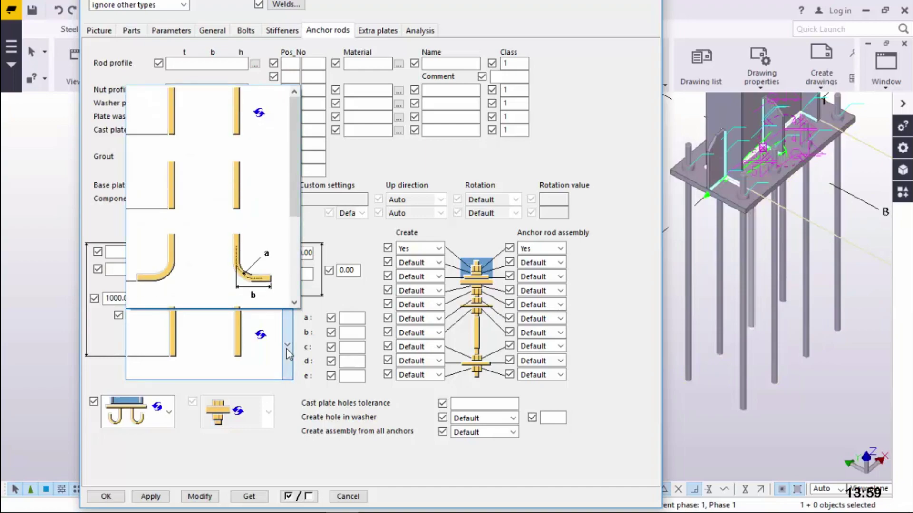
left_click_drag(293, 184, 291, 232)
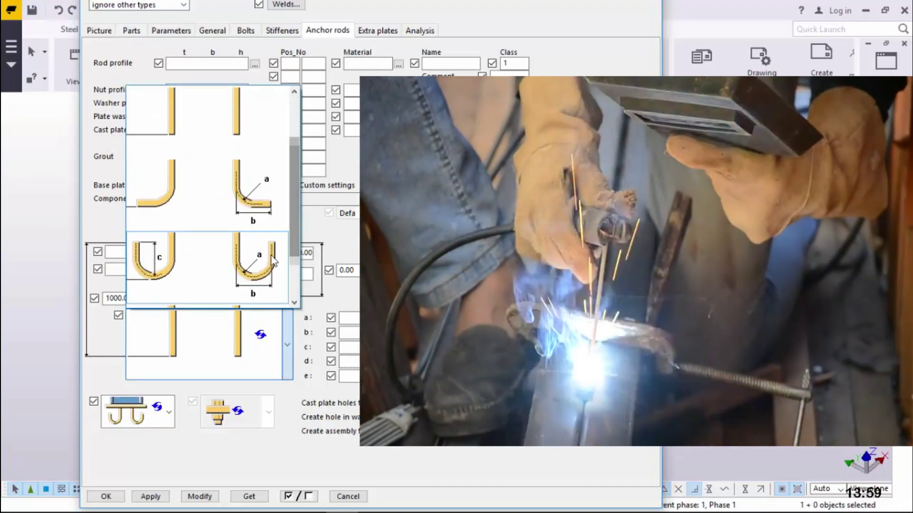
left_click(261, 258)
left_click(213, 500)
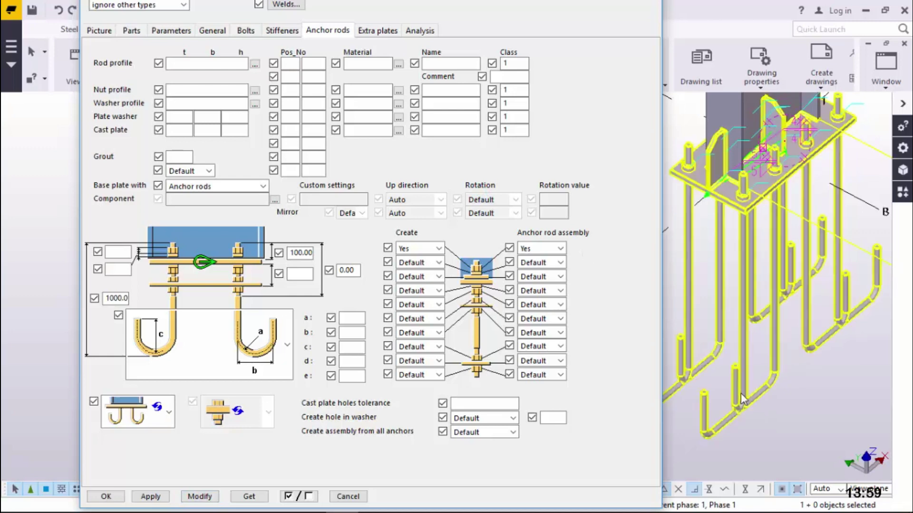
scroll(748, 311, "down", 1)
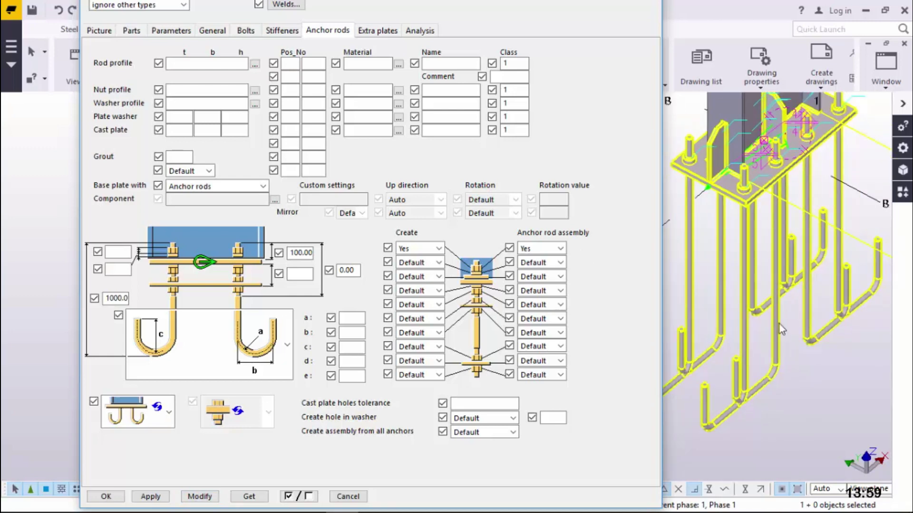
scroll(771, 298, "up", 3)
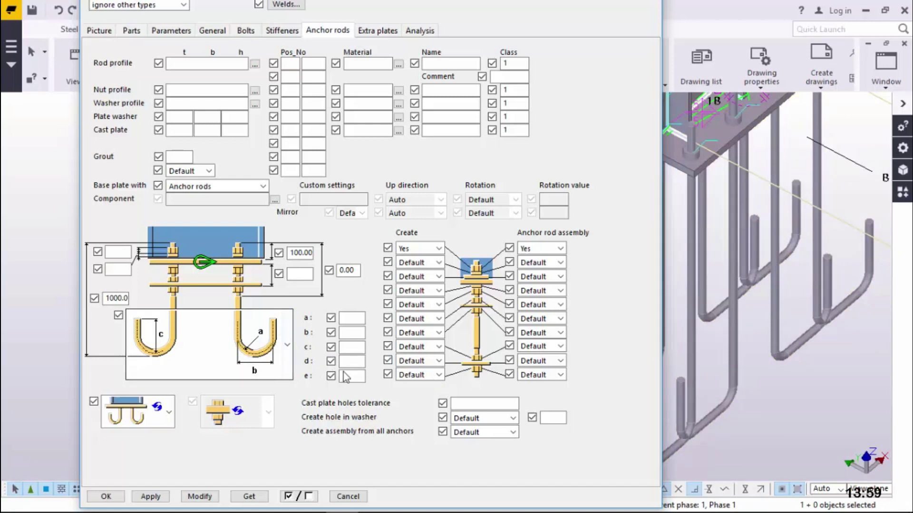
- Set the hook width b of the anchor rods to 100 mm, modify the connection and accept the base plate settings
left_click(345, 334)
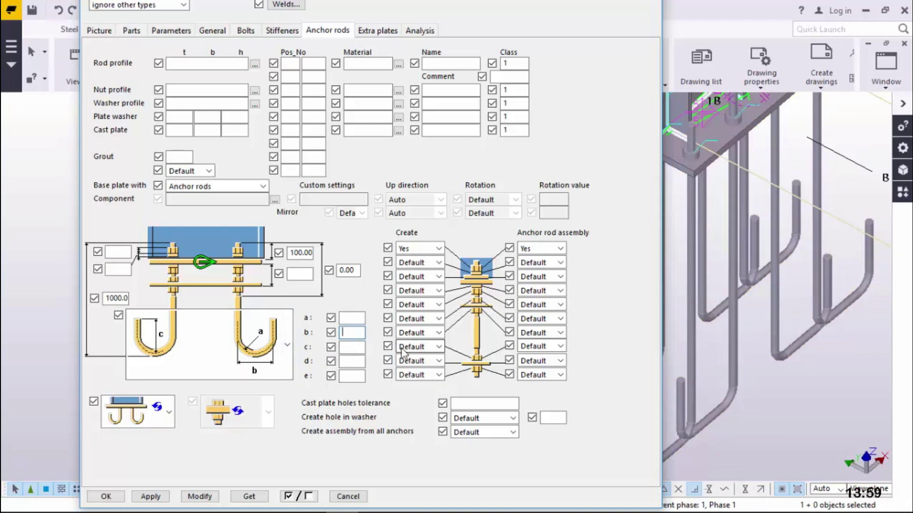
type("00")
left_click(198, 498)
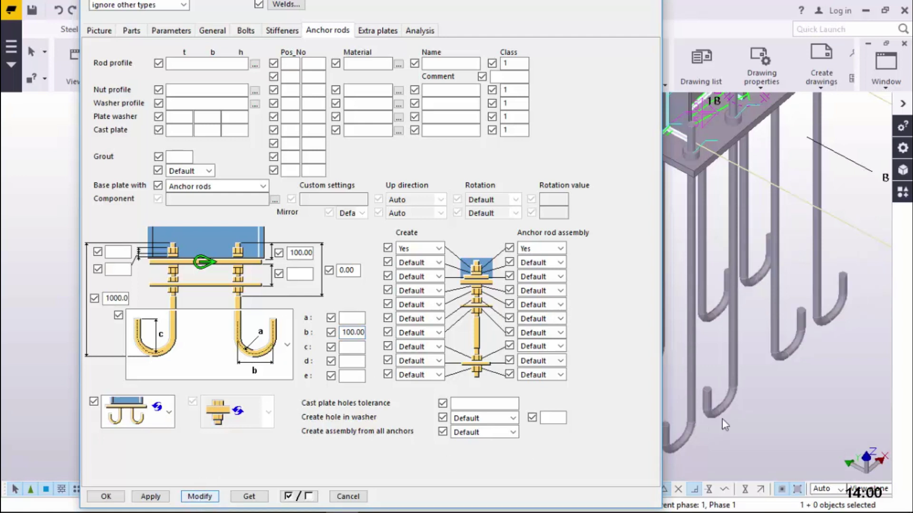
scroll(834, 296, "down", 2)
scroll(822, 318, "up", 2)
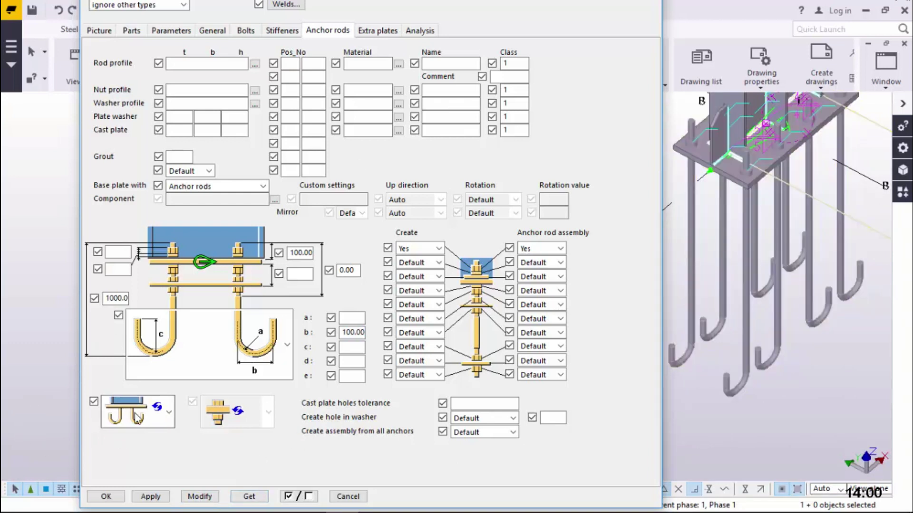
left_click(151, 496)
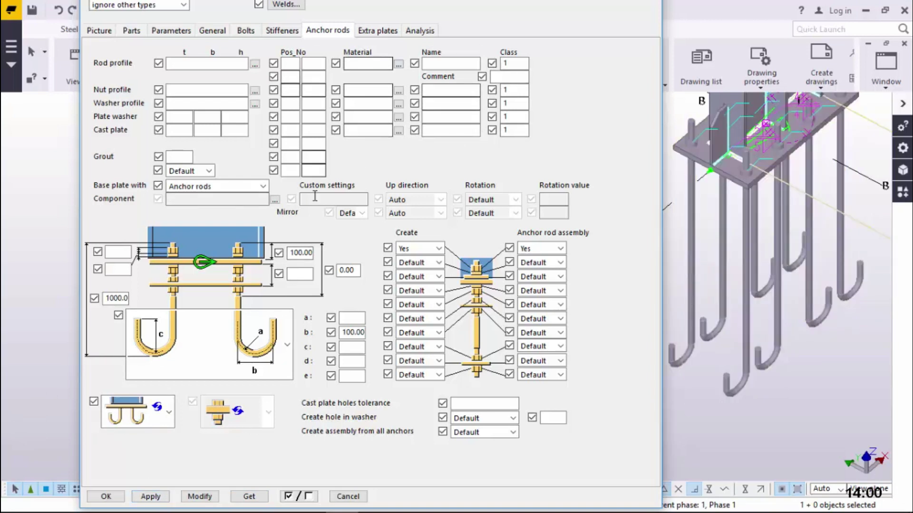
left_click(105, 497)
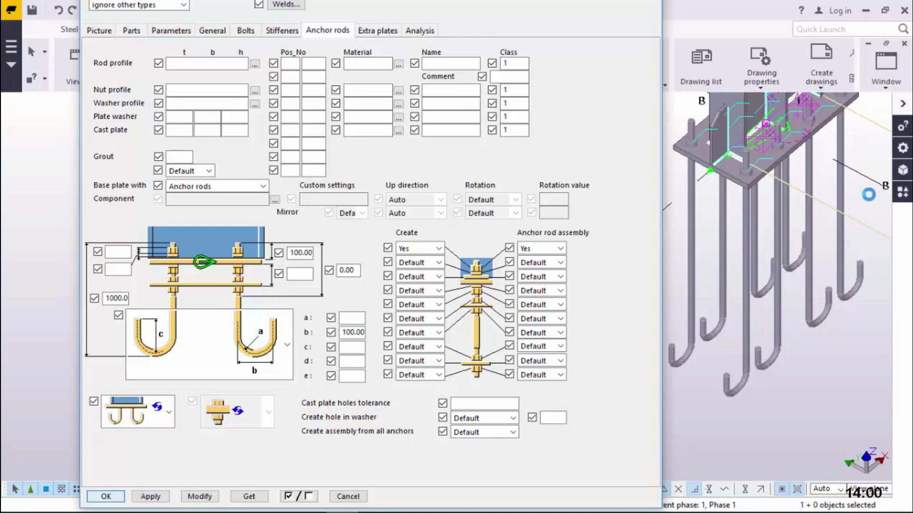
- Redraw the 3D view to clear the temporary connection graphics and examine the base plate with its stiffeners and rods
scroll(594, 366, "down", 3)
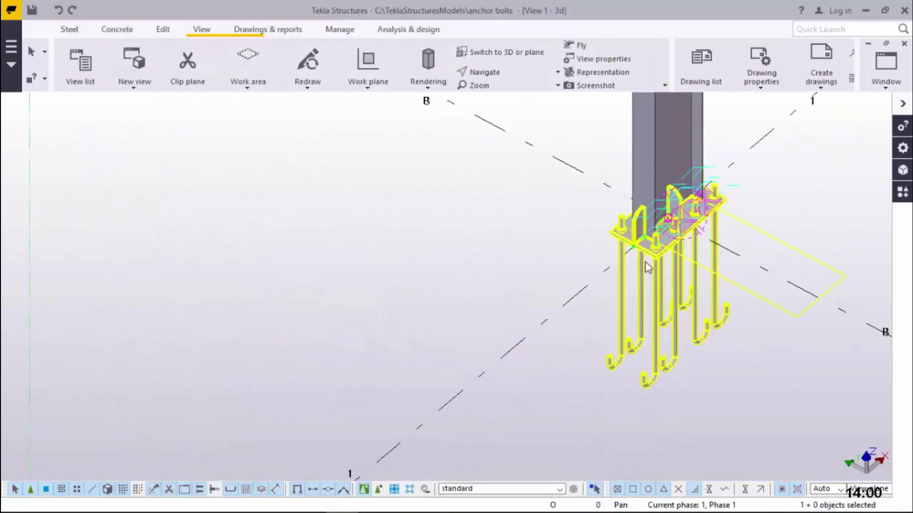
scroll(651, 257, "up", 3)
scroll(524, 333, "down", 3)
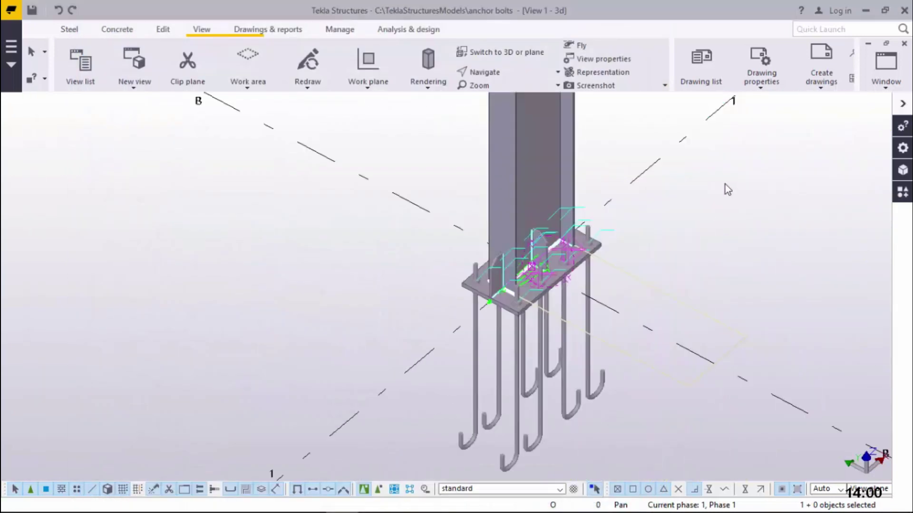
right_click(684, 191)
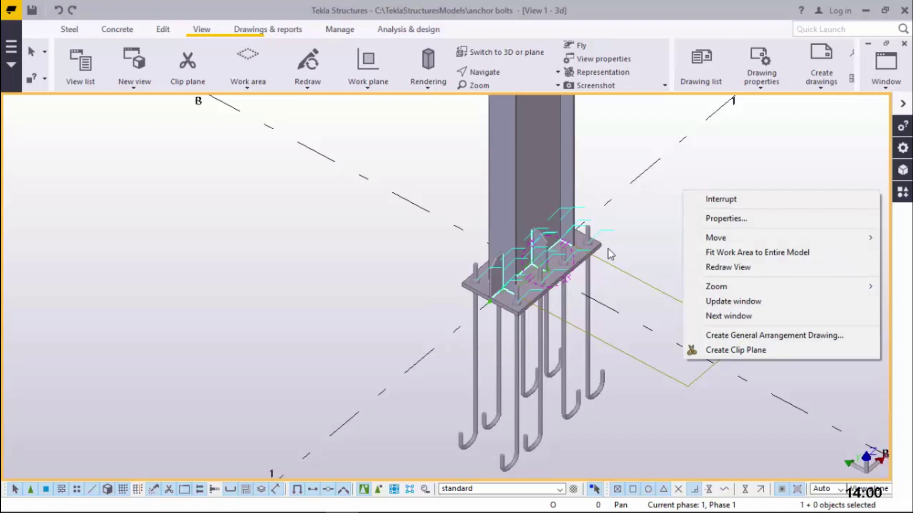
left_click(755, 268)
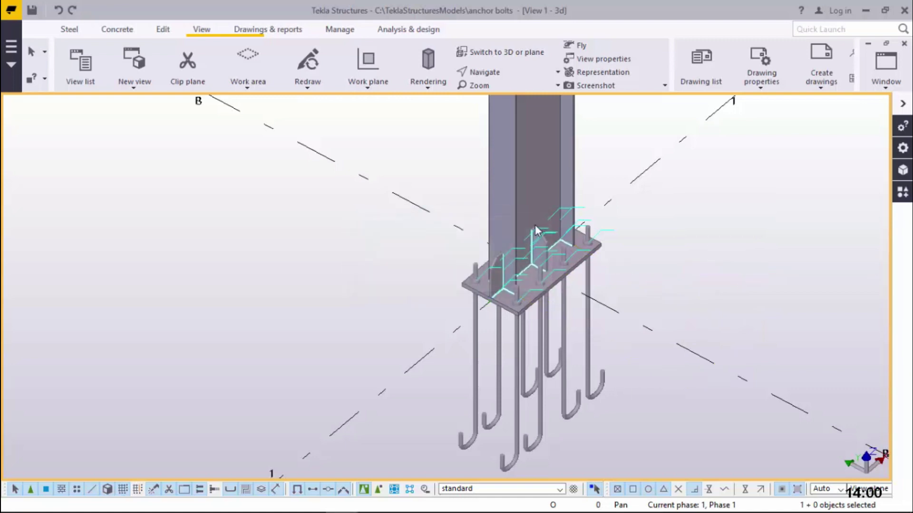
scroll(723, 205, "up", 2)
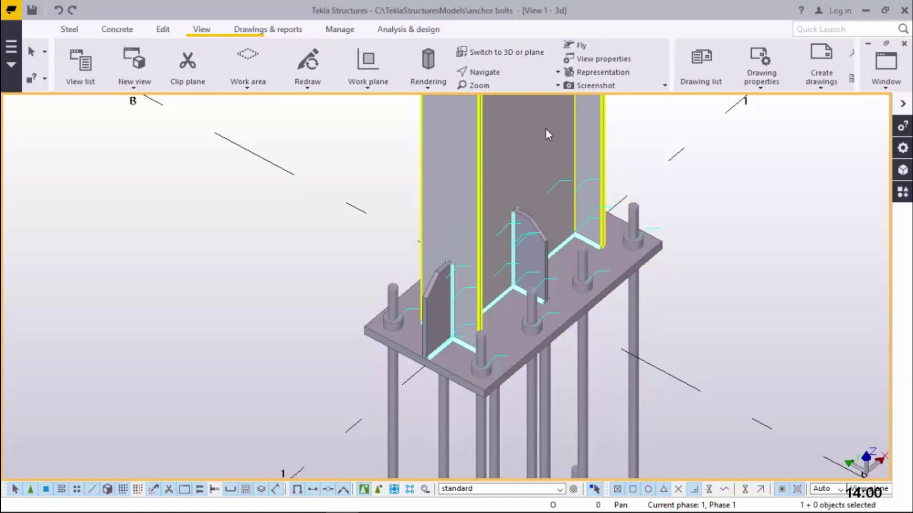
- Try to delete the column while its base plate is still an intact component, undoing each deletion
right_click(674, 129)
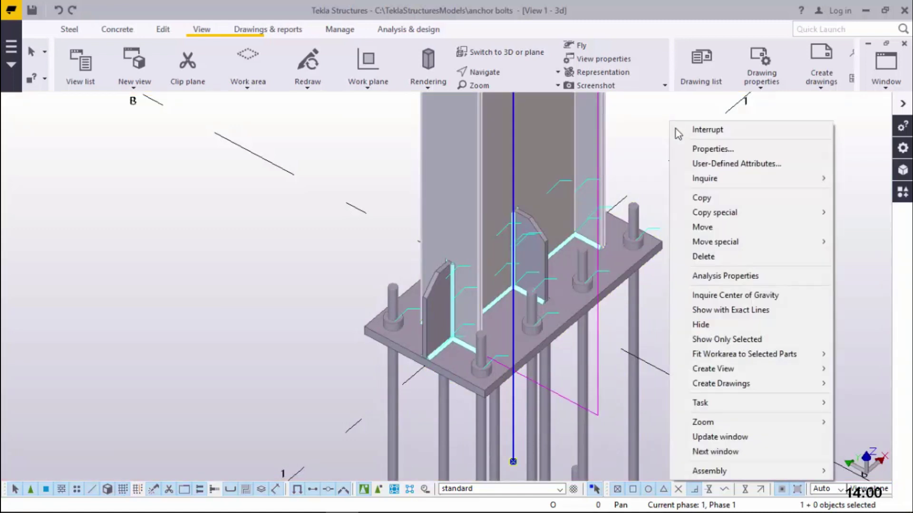
left_click(736, 259)
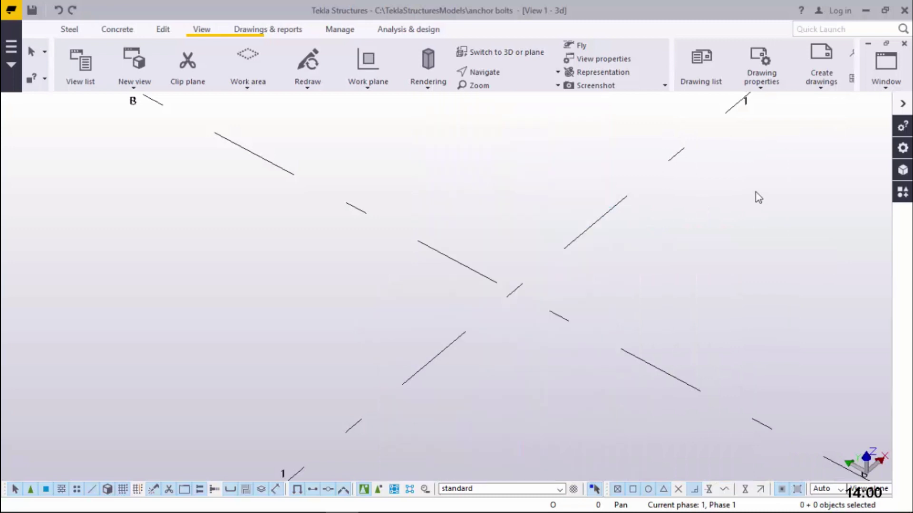
left_click(59, 11)
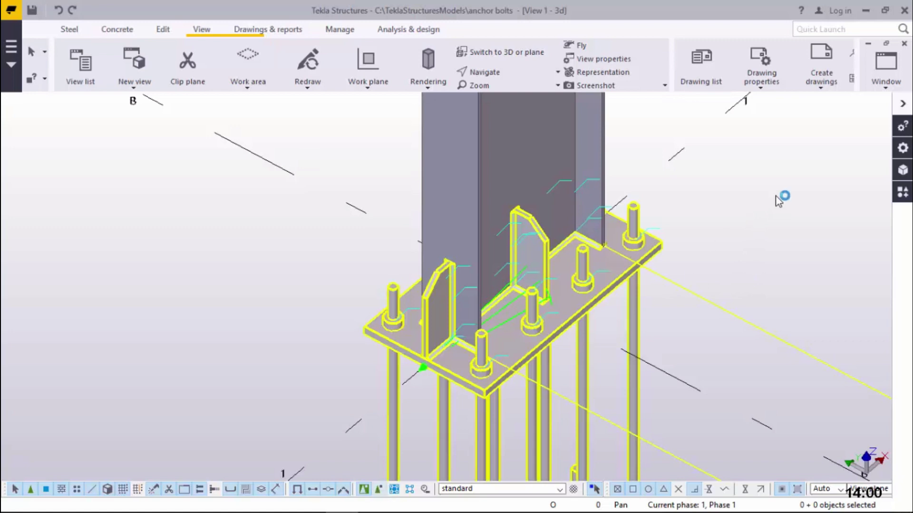
left_click(378, 491)
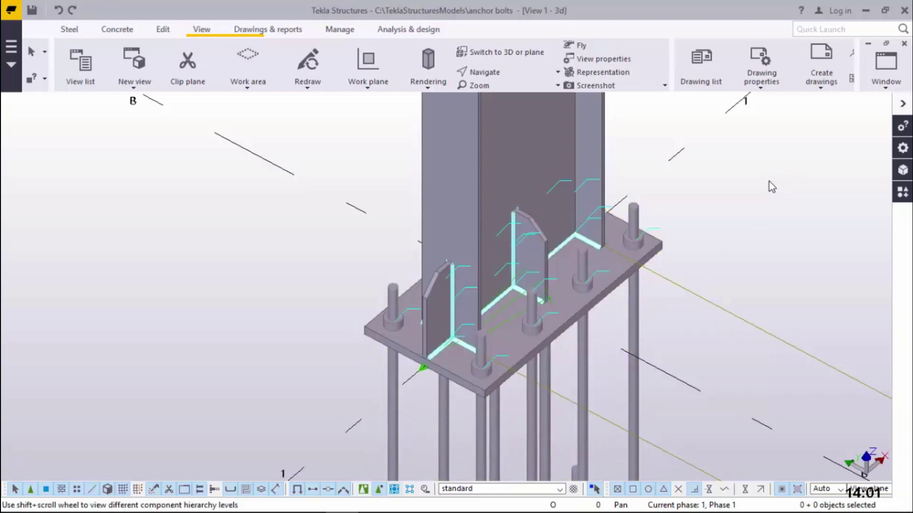
left_click(533, 128)
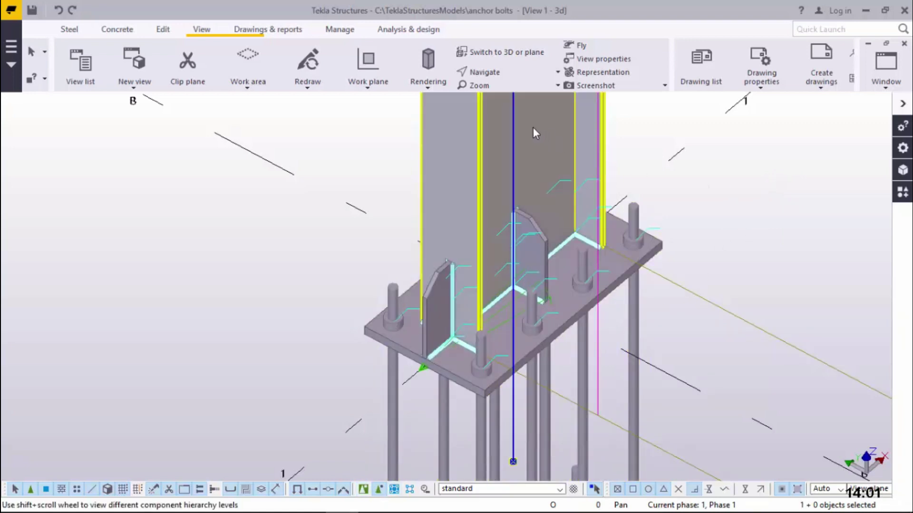
right_click(532, 127)
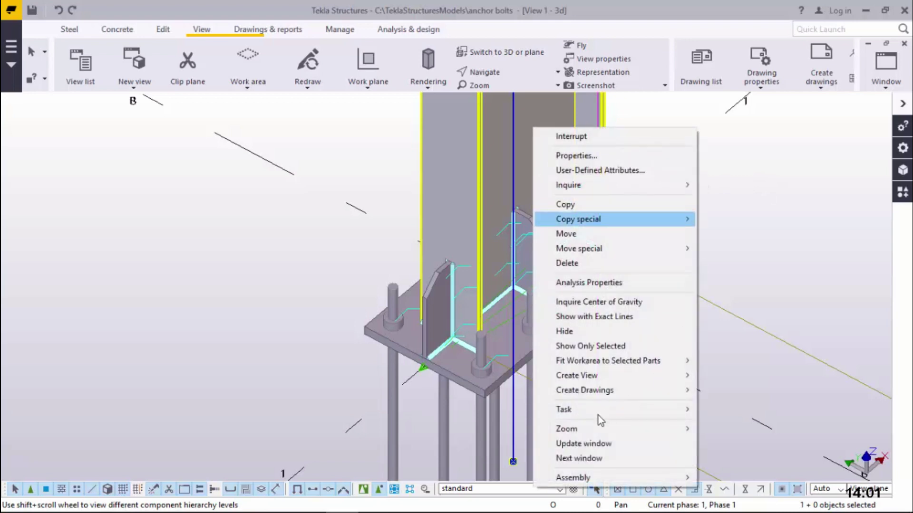
left_click(570, 263)
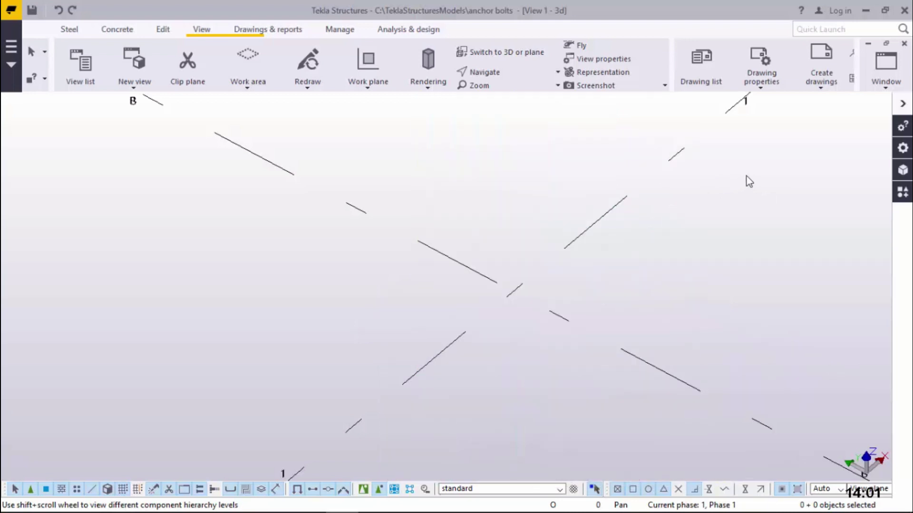
left_click(58, 10)
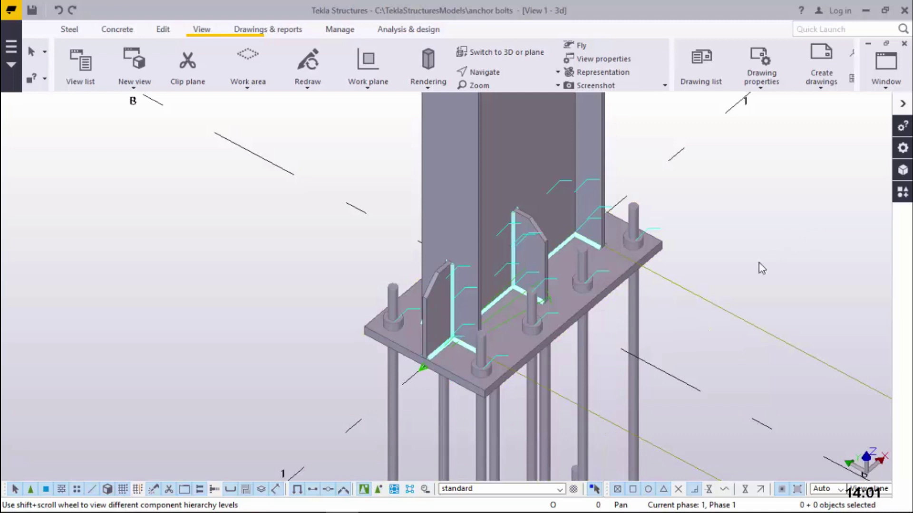
- Explode the stiffened base plate component at the foot of the column into separate parts
right_click(610, 274)
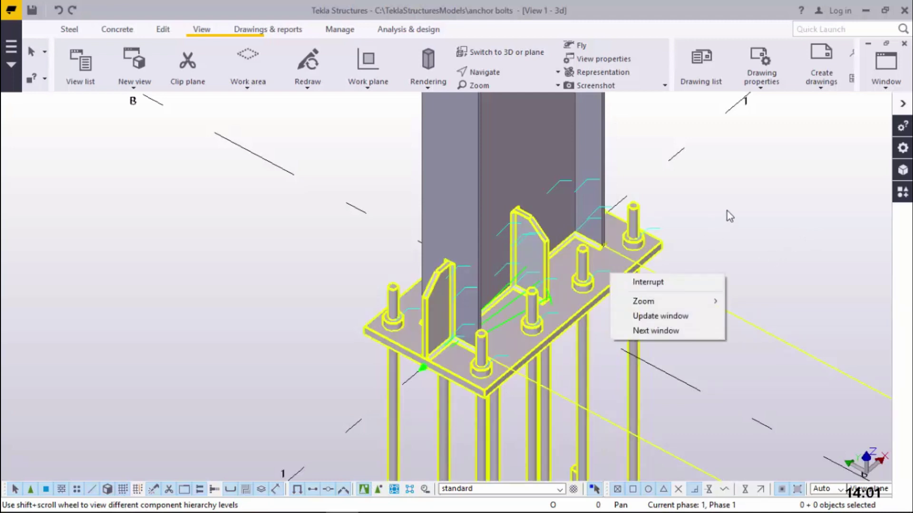
left_click(618, 273)
right_click(618, 273)
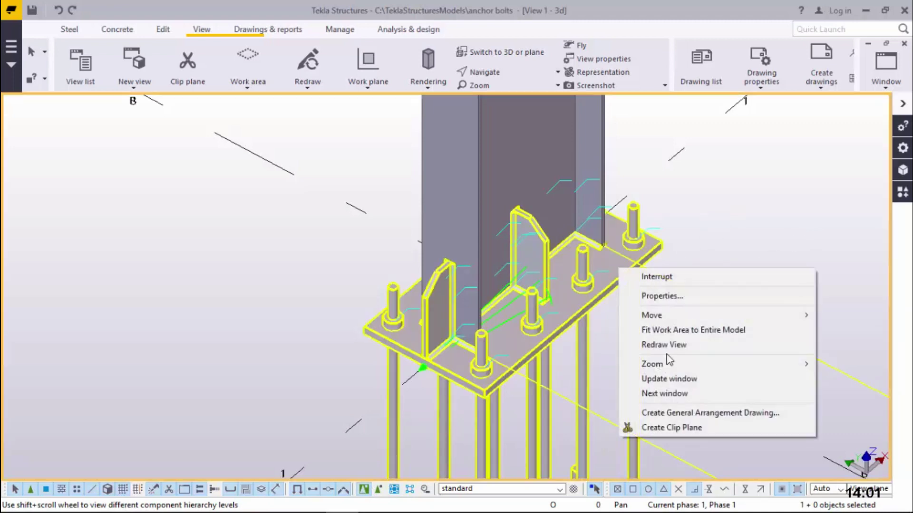
left_click(618, 295)
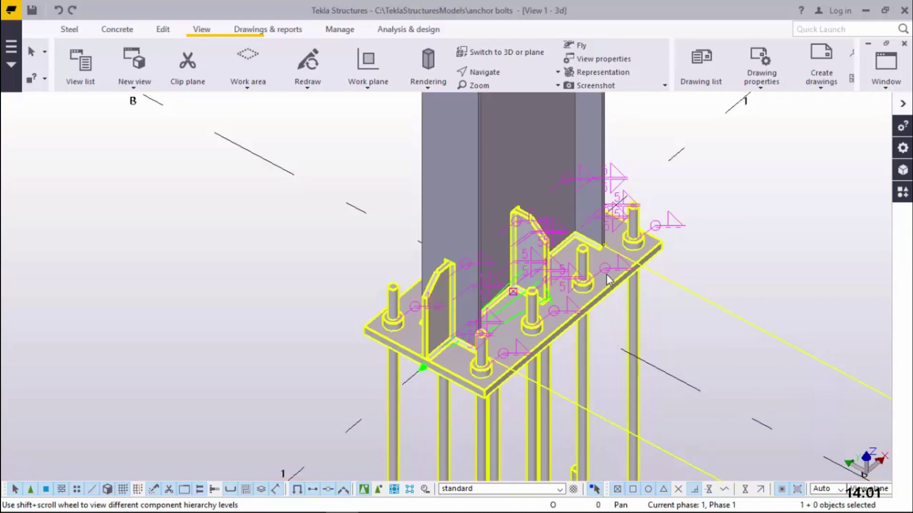
right_click(606, 275)
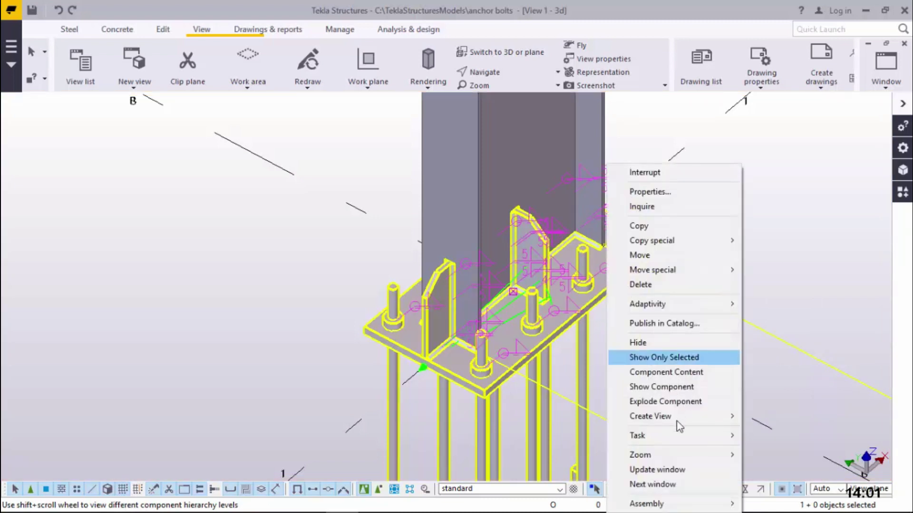
left_click(670, 403)
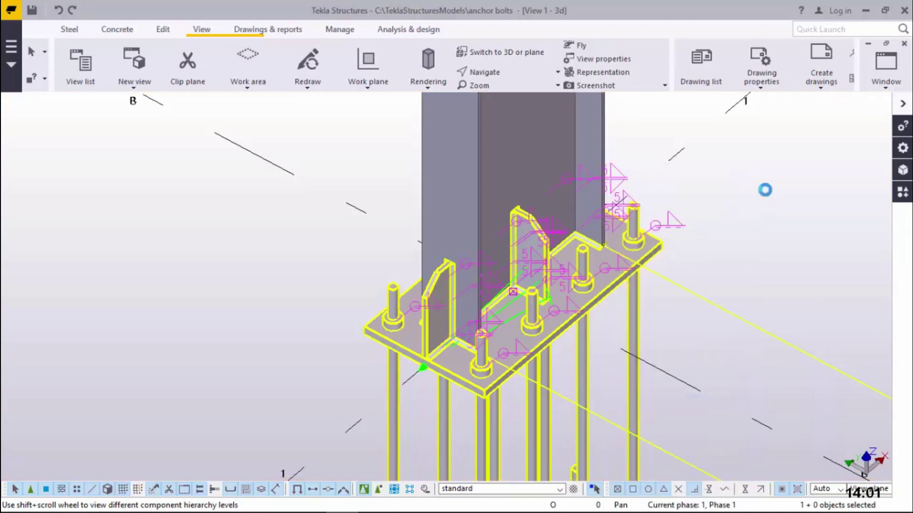
- Delete the steel column standing on the exploded base plate
left_click(546, 133)
right_click(717, 161)
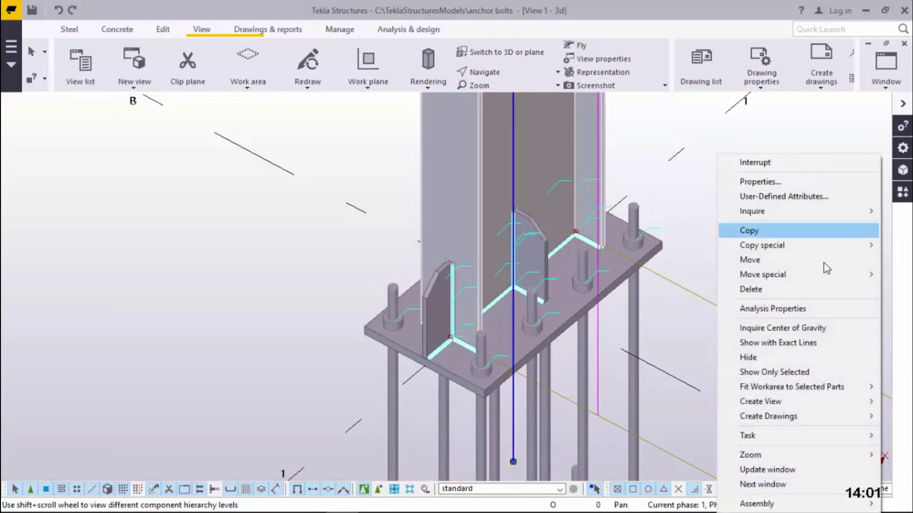
left_click(775, 289)
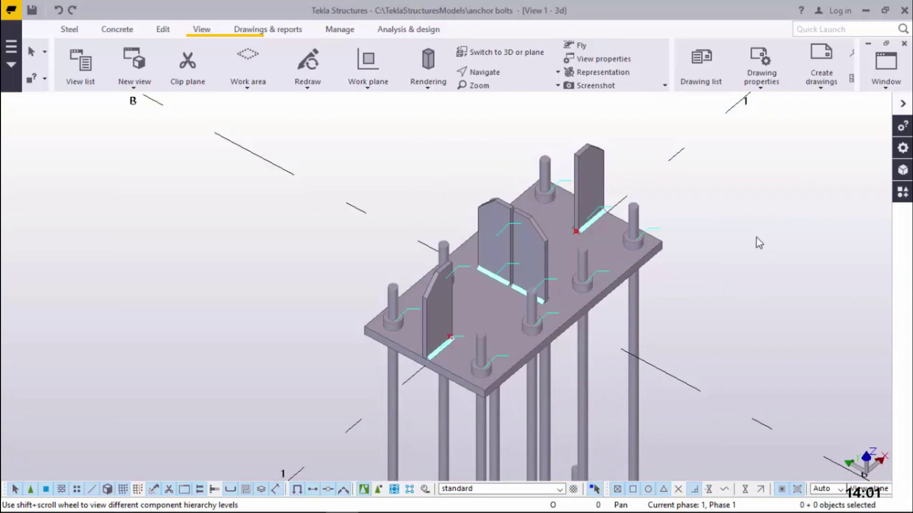
- Delete the four stiffener plates standing on the base plate
left_click(637, 181)
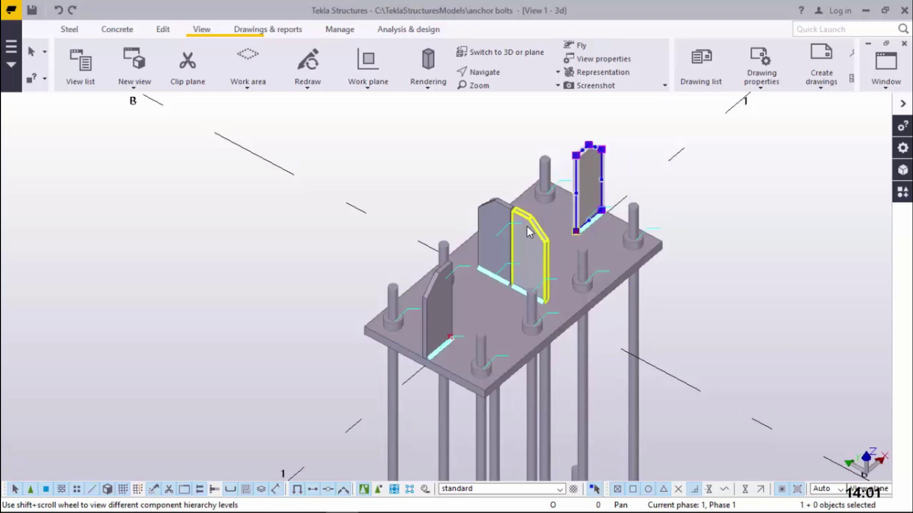
left_click(504, 230, "ctrl")
left_click(531, 229, "ctrl")
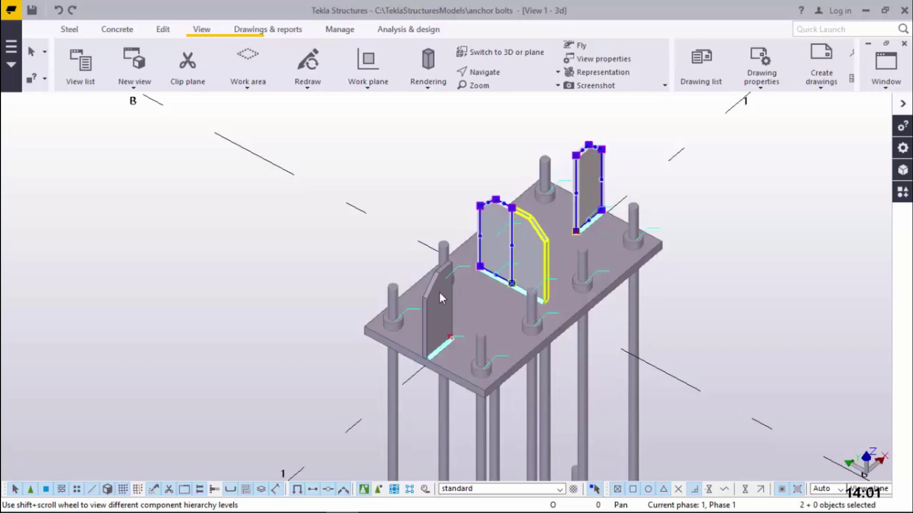
left_click(434, 296, "ctrl")
right_click(434, 296)
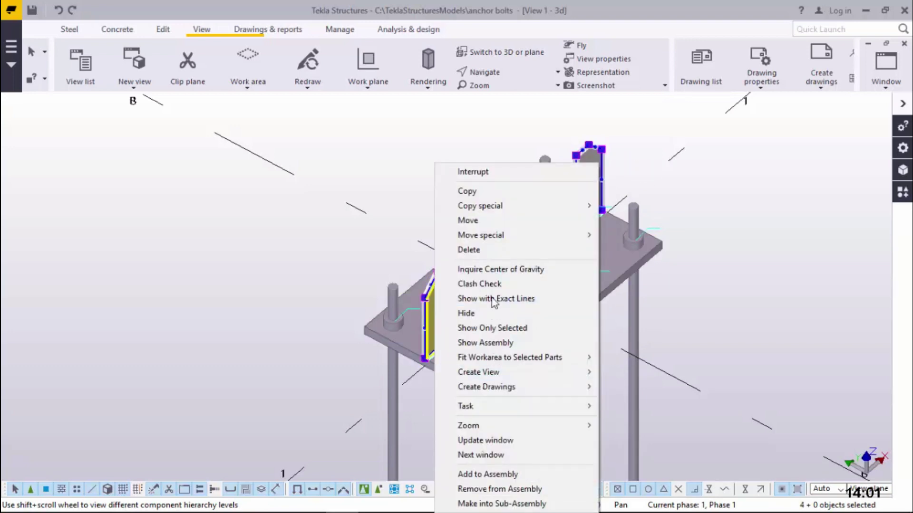
left_click(523, 244)
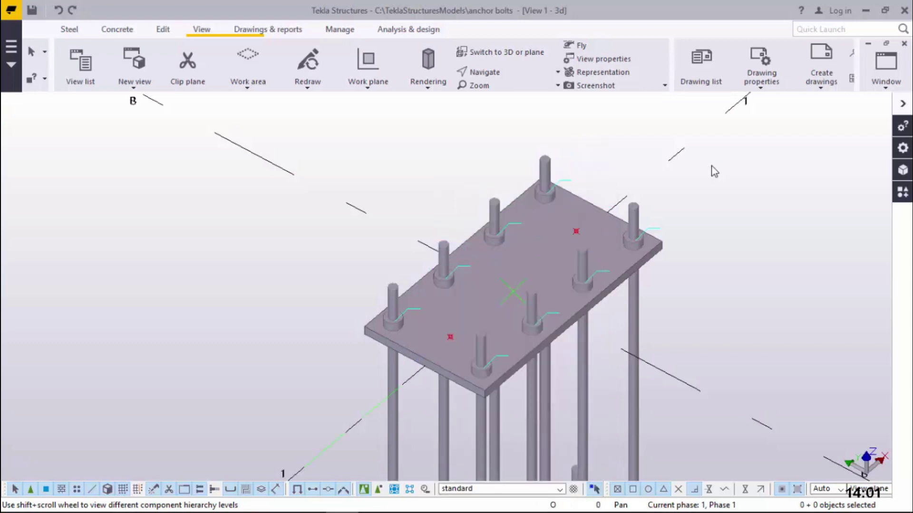
- Examine the bare base plate and its hooked anchor rods as individually selectable parts
right_click(714, 165)
left_click(723, 192)
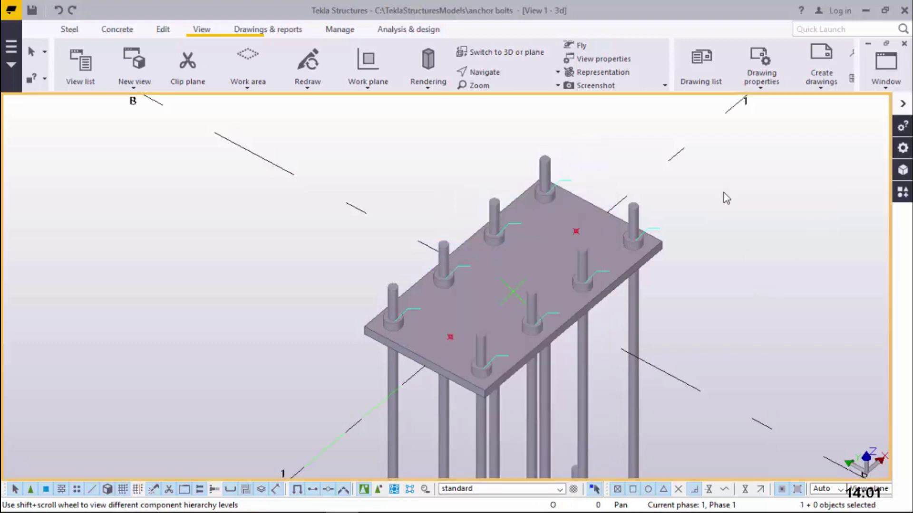
right_click(719, 189)
left_click(757, 267)
middle_click_drag(544, 195, 631, 244, "ctrl")
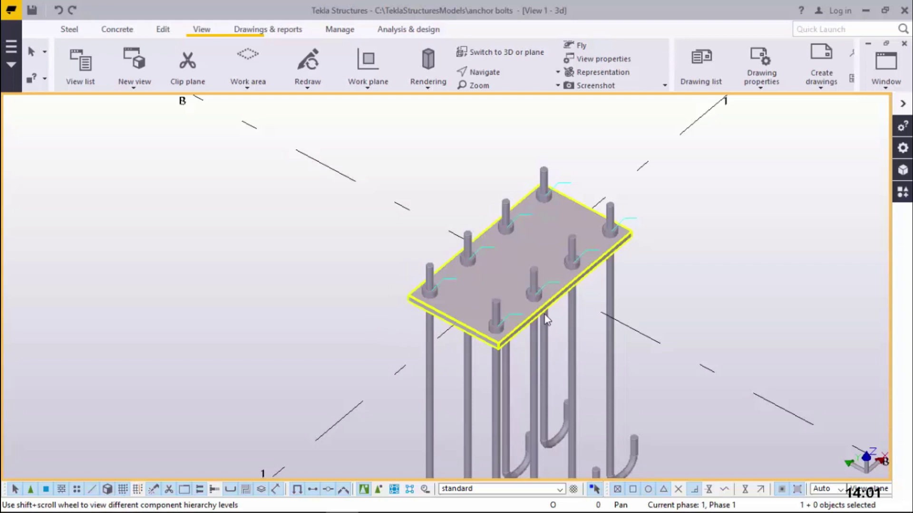
left_click(546, 172)
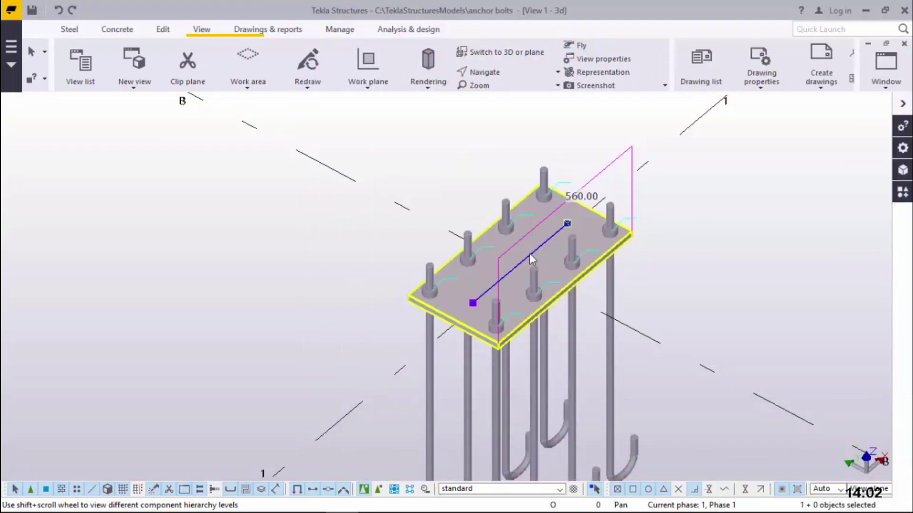
mouse_move(547, 255)
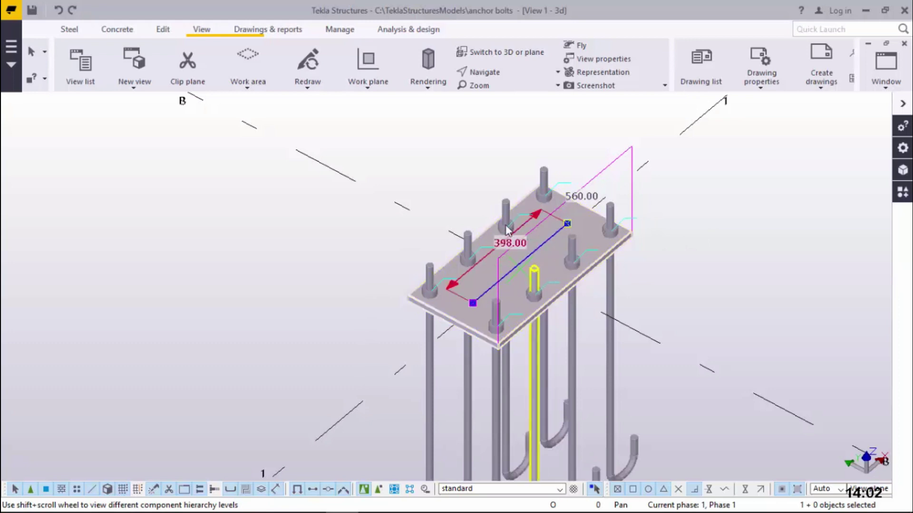
scroll(507, 229, "down", 2)
scroll(507, 229, "down", 1)
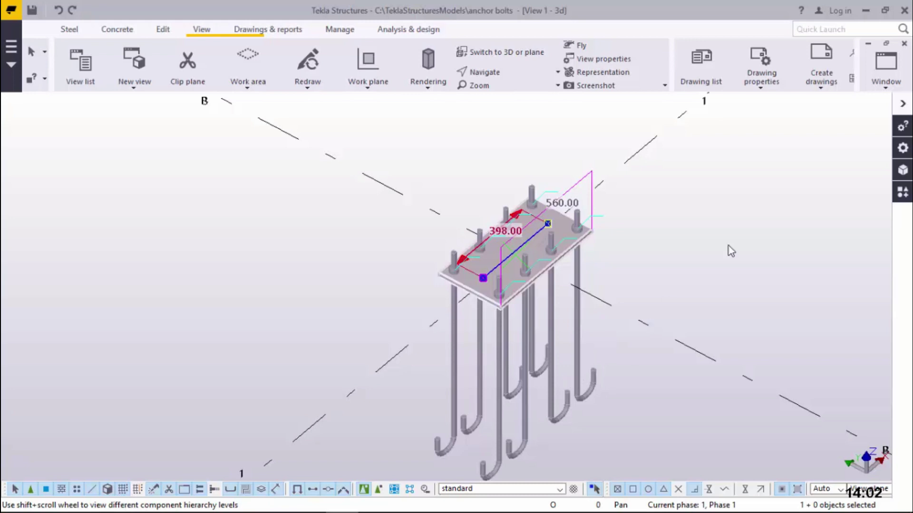
left_click(721, 235)
- Add all eight hooked anchor rods to the base plate's assembly, deleting the existing weldings and bolts
scroll(484, 253, "up", 1)
scroll(484, 251, "up", 2)
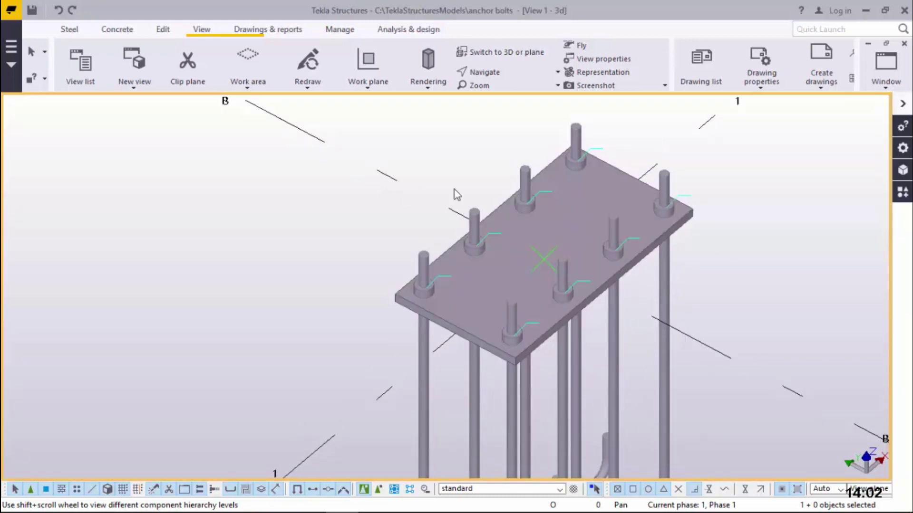
scroll(515, 212, "down", 1)
scroll(589, 178, "up", 1)
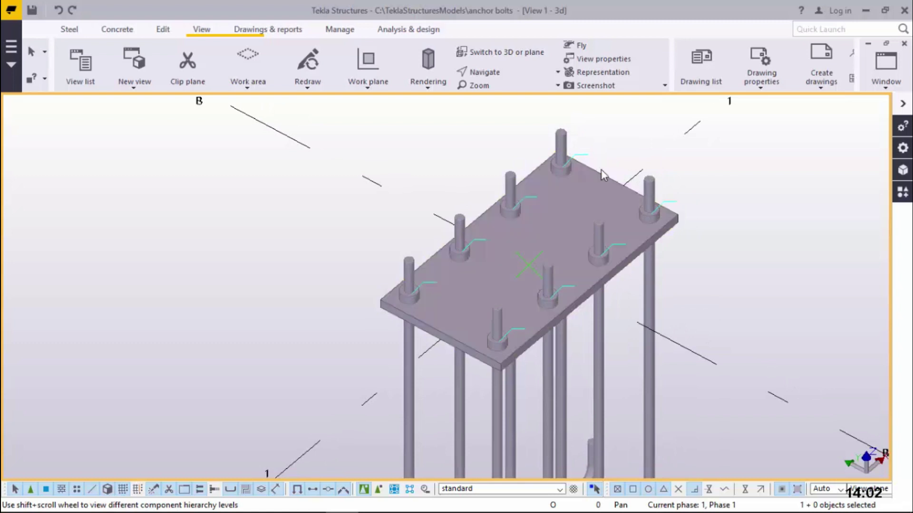
left_click(564, 142)
left_click(509, 178, "shift")
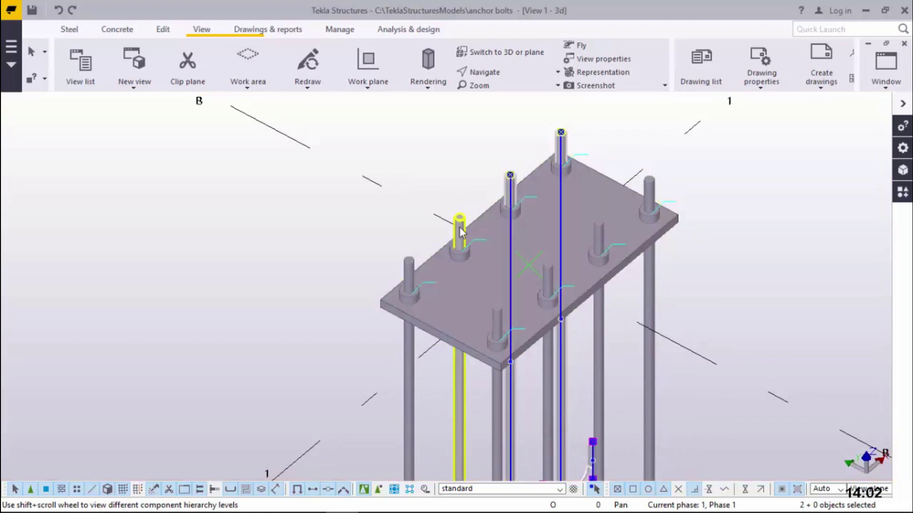
left_click(460, 221, "shift")
left_click(413, 262, "shift")
left_click(496, 312, "shift")
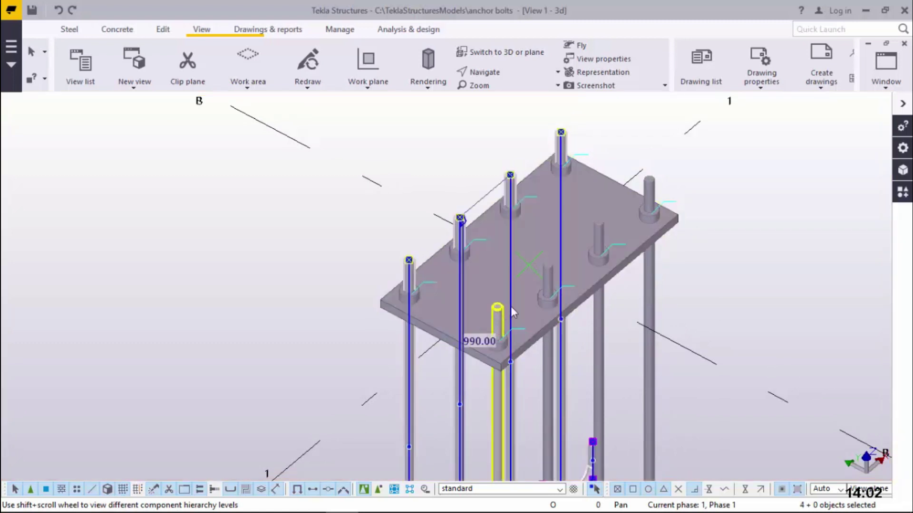
left_click(549, 272, "shift")
left_click(600, 228, "shift")
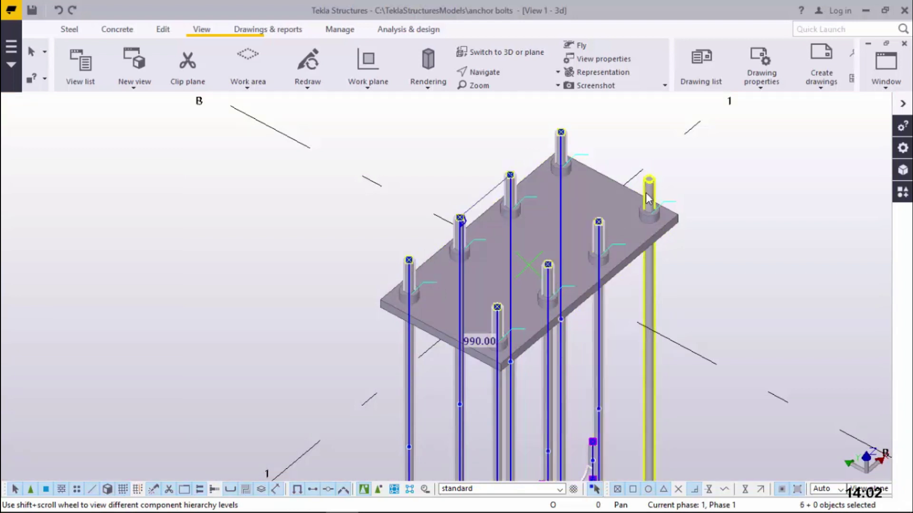
left_click(649, 195, "shift")
right_click(650, 195)
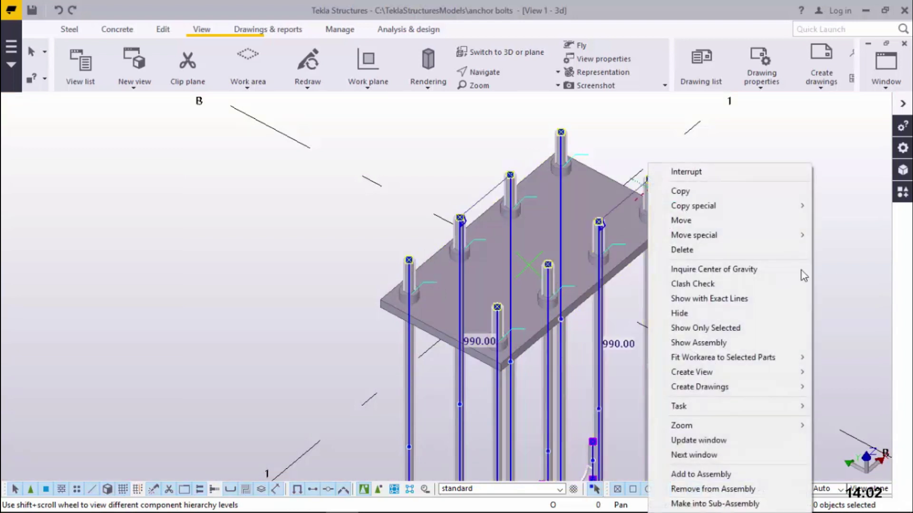
left_click(708, 474)
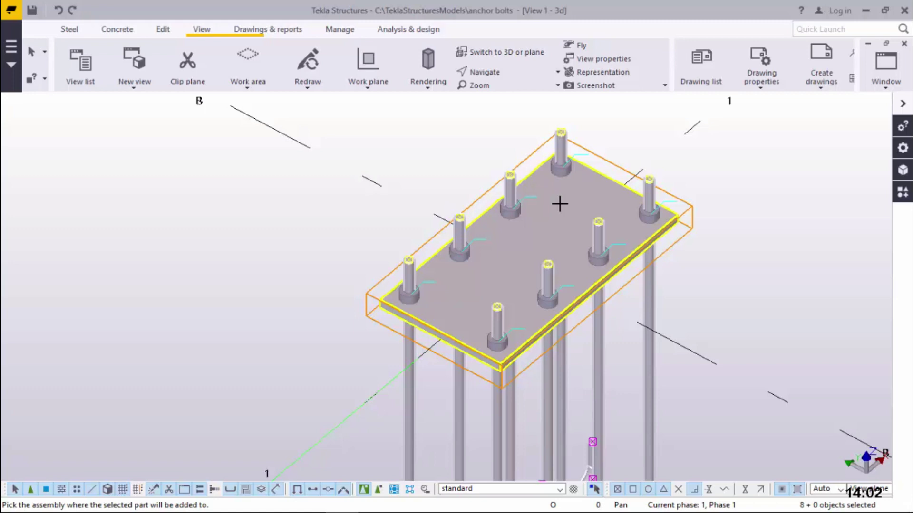
left_click(560, 203)
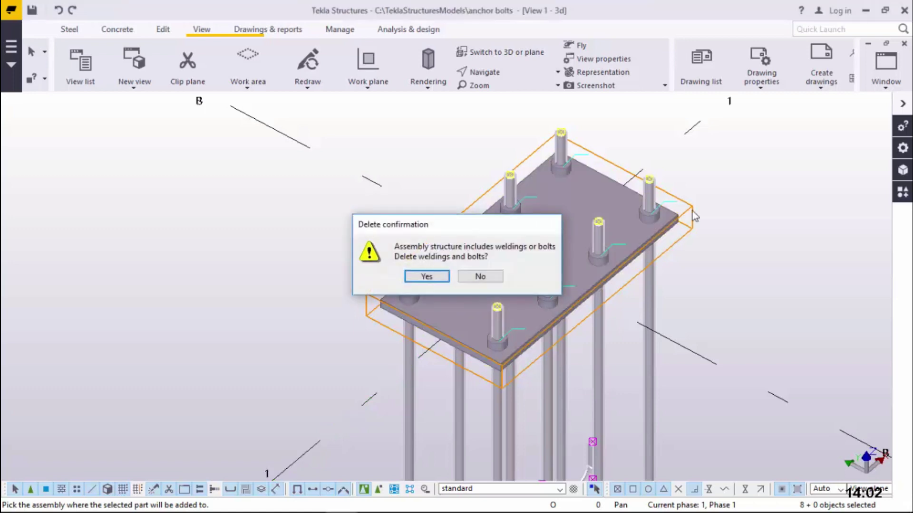
left_click(424, 276)
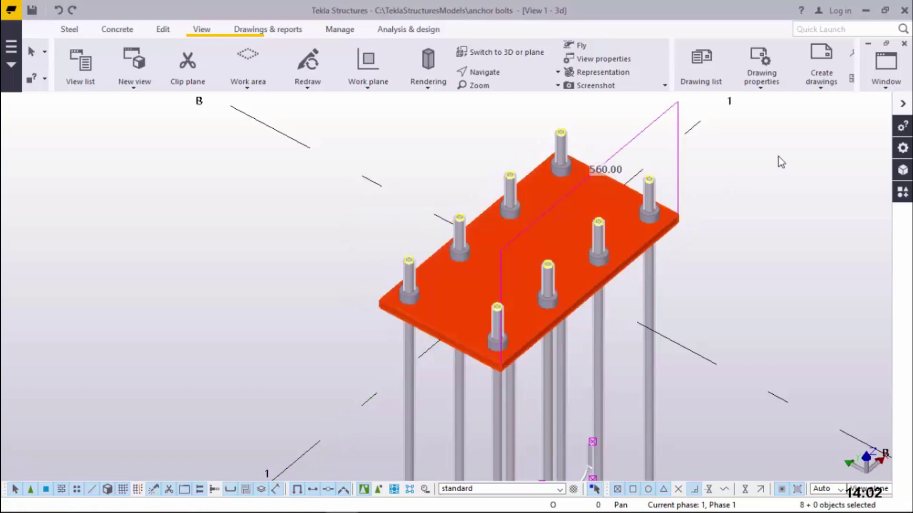
left_click(778, 156)
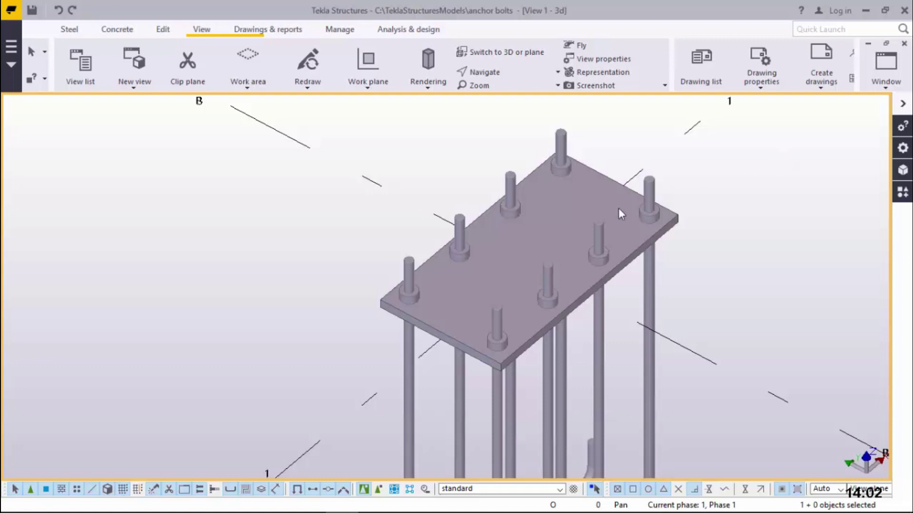
left_click(570, 193)
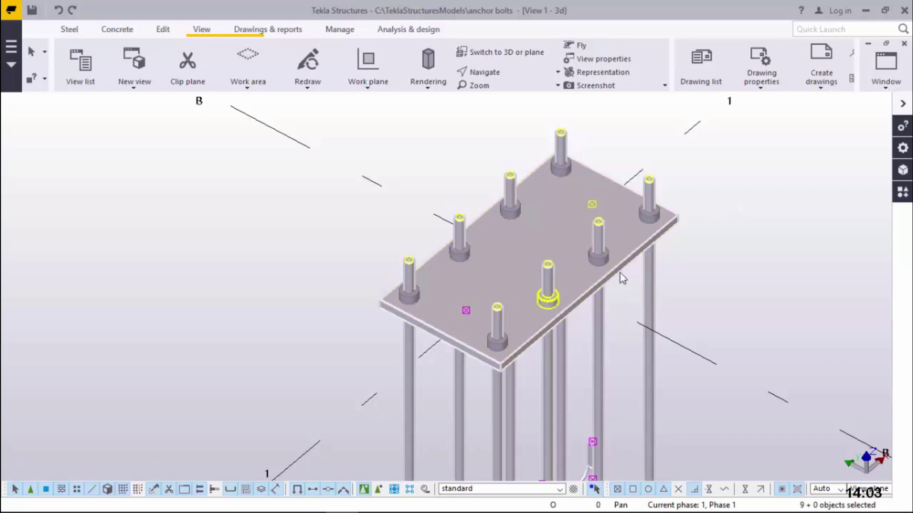
left_click(768, 166)
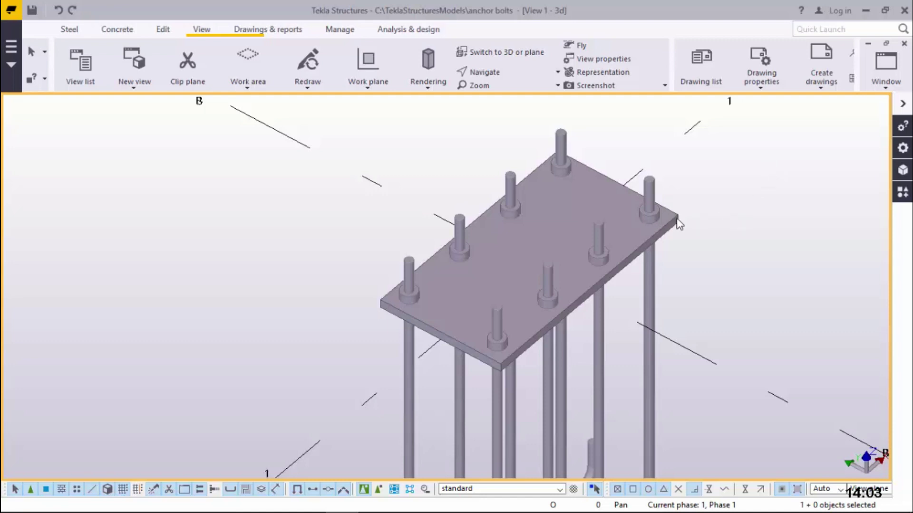
- Add the eight nuts around the anchor rods on the plate's upper face to the base plate's assembly
left_click(654, 216)
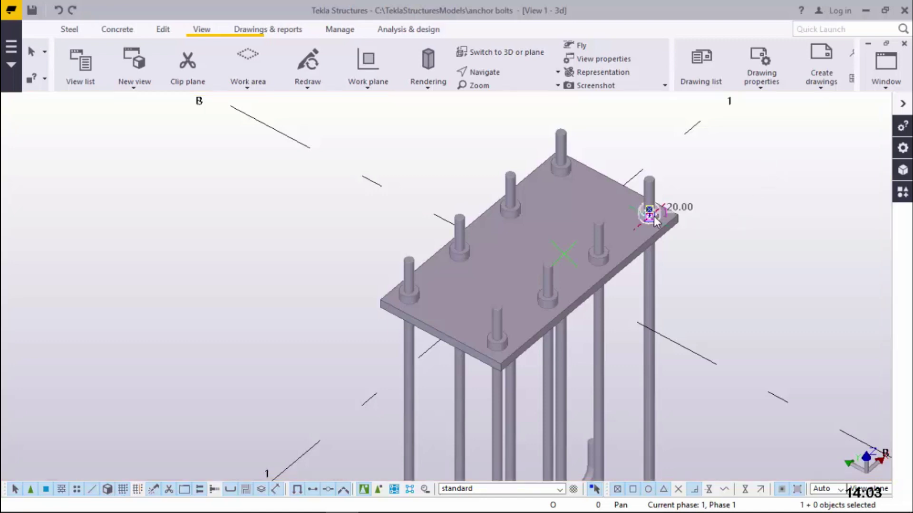
left_click(565, 171, "ctrl")
left_click(513, 213, "ctrl")
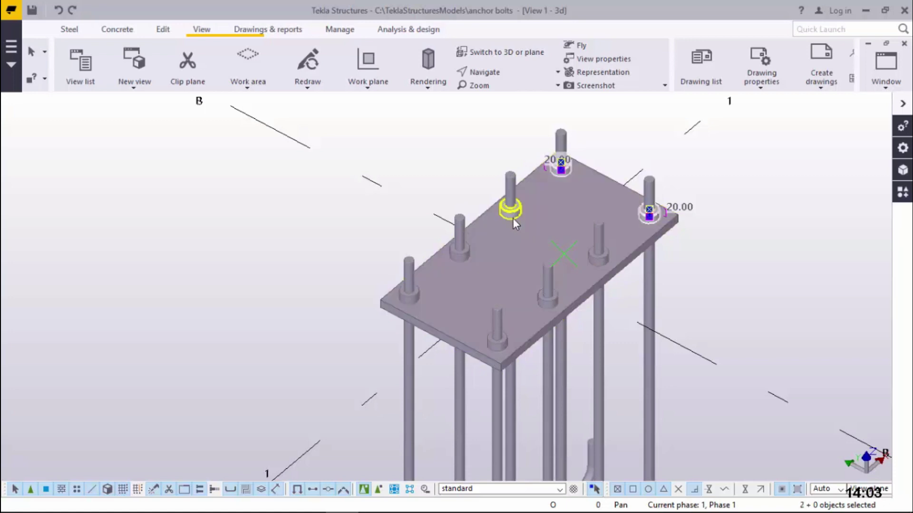
left_click(461, 256, "ctrl")
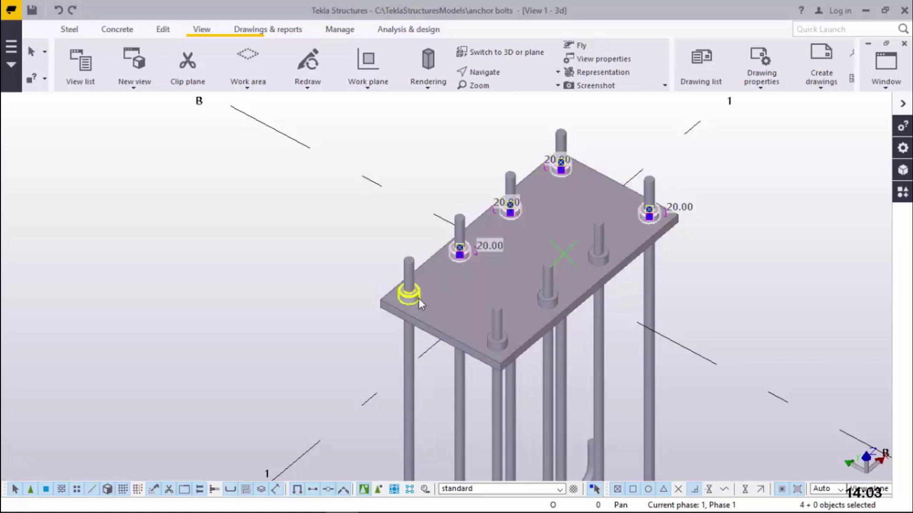
left_click(524, 330, "shift")
left_click(546, 299, "shift")
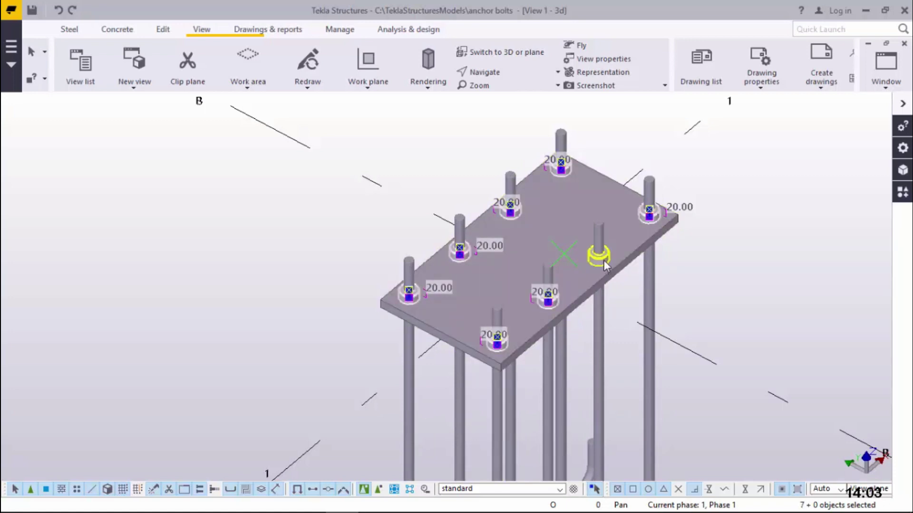
left_click(600, 257, "shift")
right_click(604, 260)
left_click(650, 472)
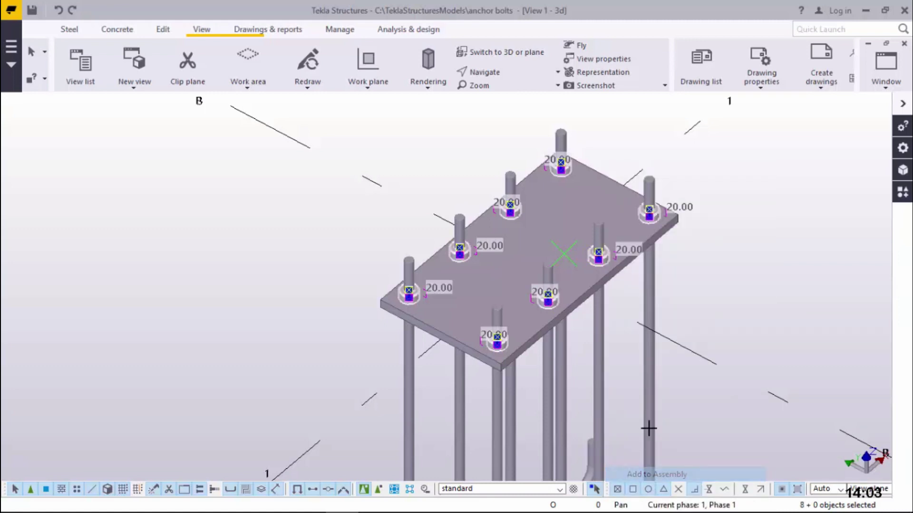
left_click(579, 202)
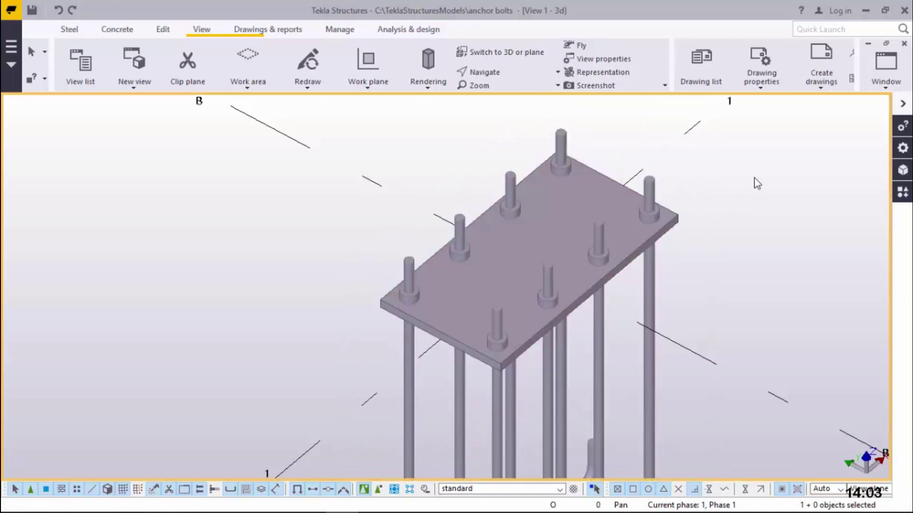
- Check which parts belong to the base plate assembly by selecting it as a whole
scroll(589, 194, "down", 5)
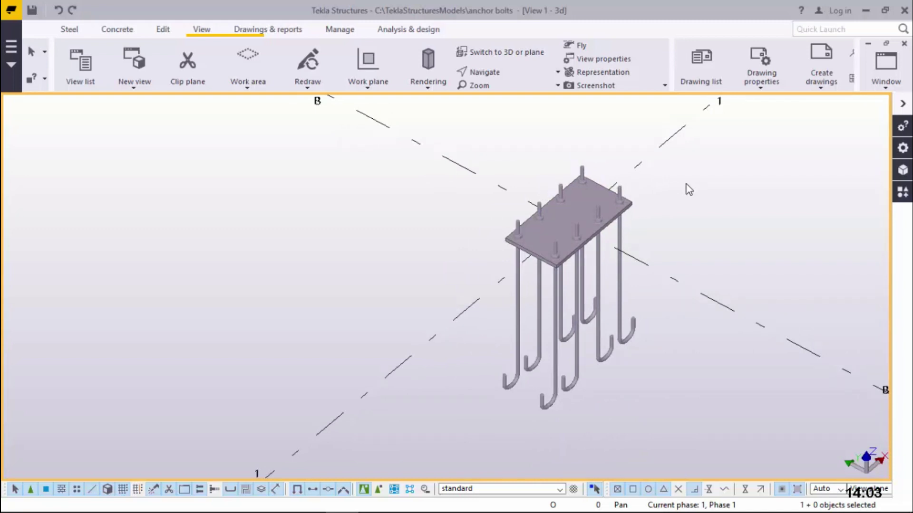
left_click(589, 184)
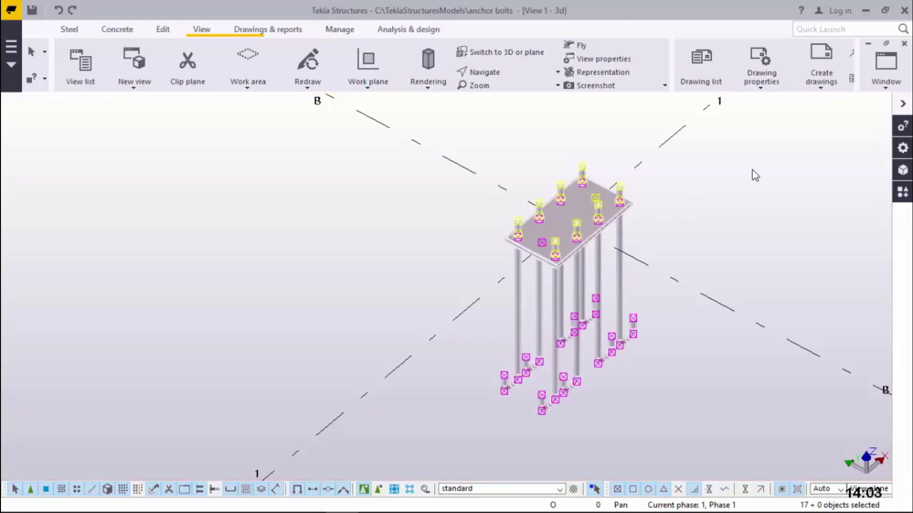
left_click(733, 214)
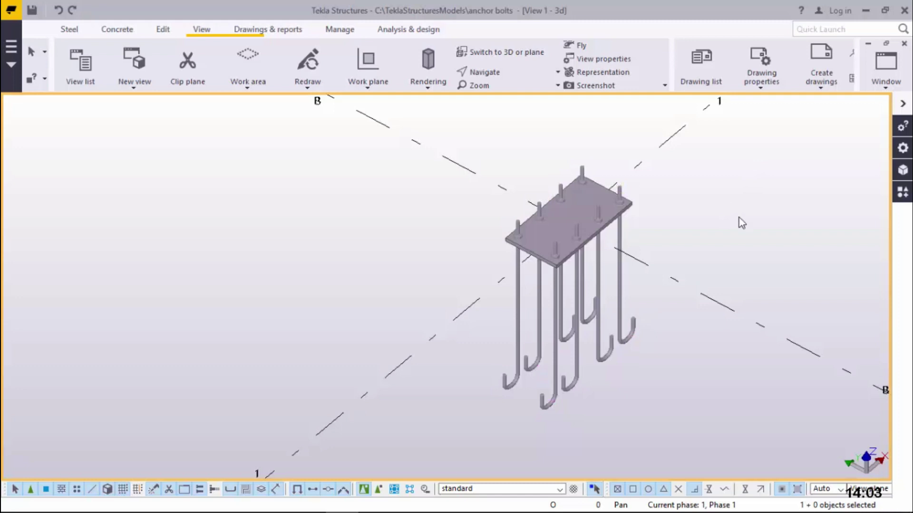
- Inspect the base plate, nuts and hooked anchor rods from several angles in 3D
left_click(502, 73)
left_click(506, 93)
left_click_drag(607, 237, 489, 194)
scroll(612, 194, "up", 3)
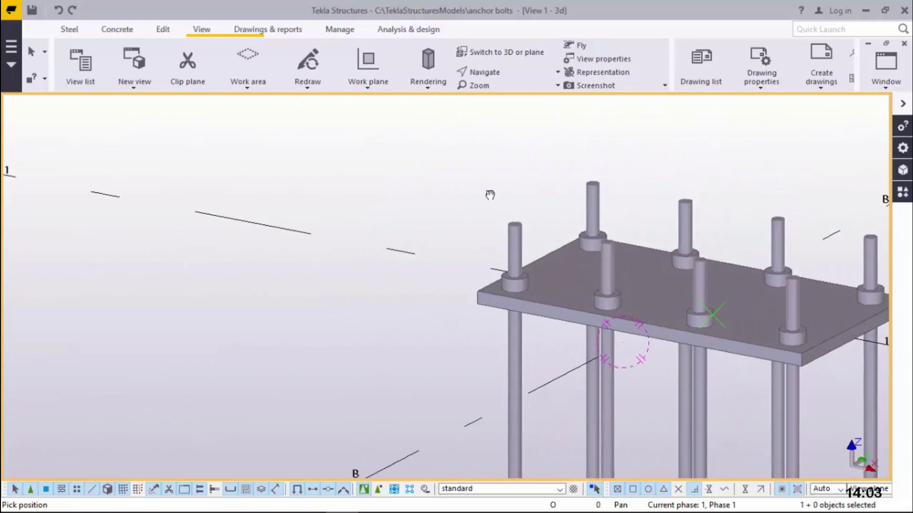
scroll(607, 224, "down", 2)
left_click_drag(703, 292, 772, 342)
left_click_drag(634, 237, 655, 275)
scroll(655, 274, "up", 2)
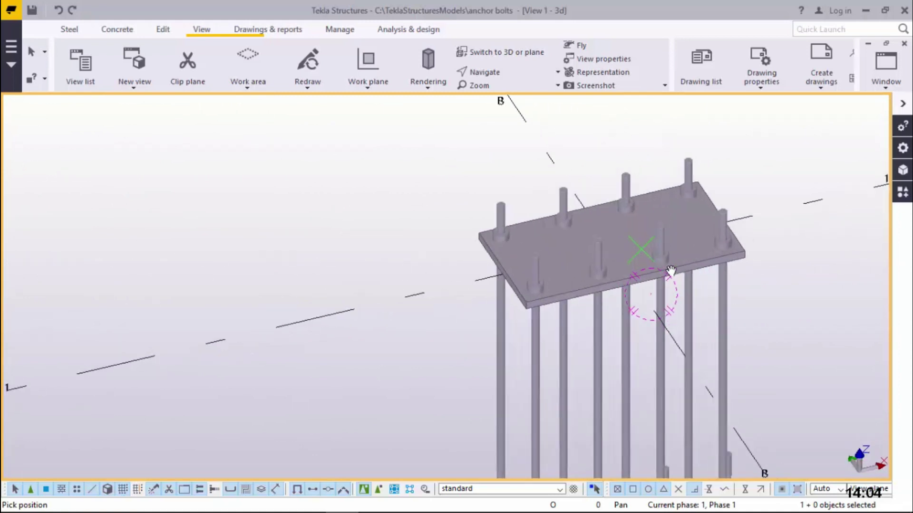
scroll(613, 269, "down", 3)
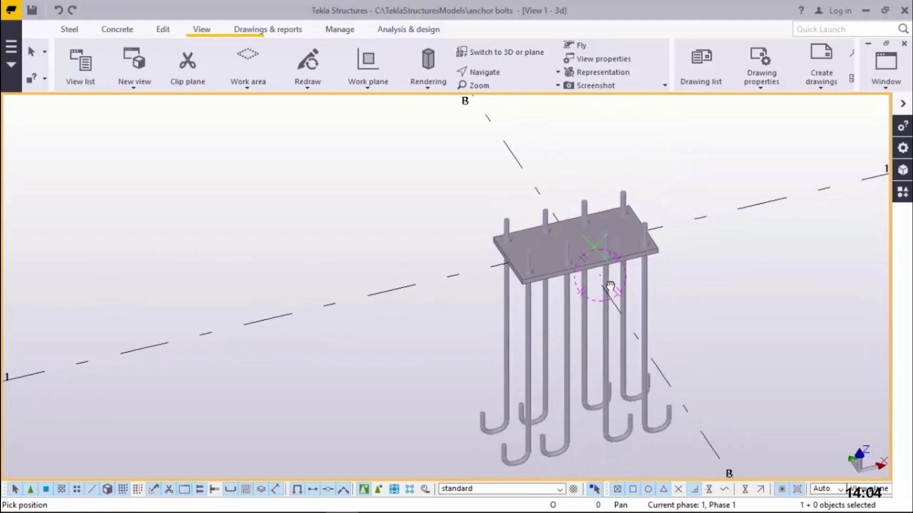
scroll(601, 240, "up", 2)
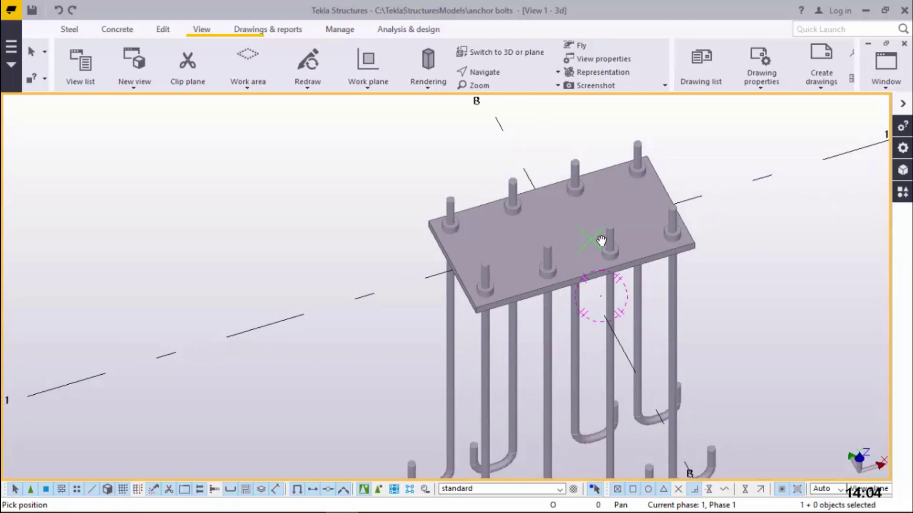
scroll(574, 272, "up", 1)
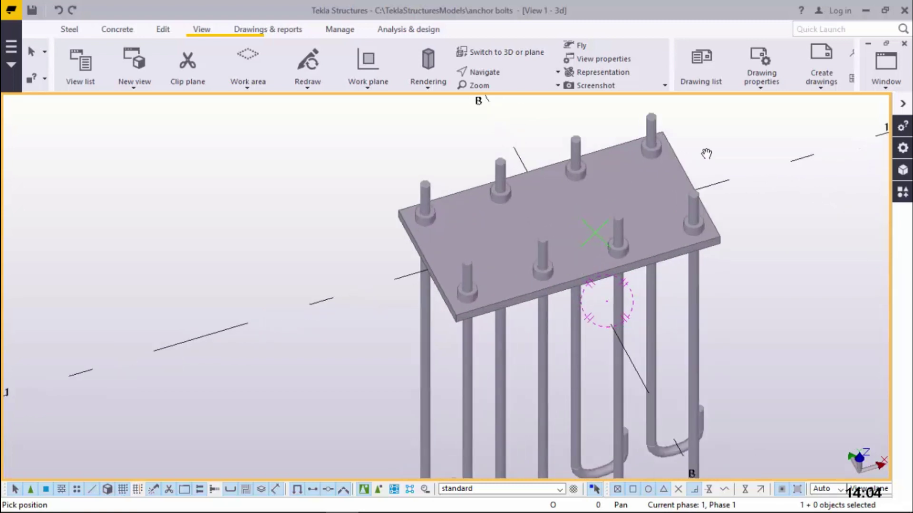
- Compare selecting the base plate alone with selecting its complete assembly of rods and nuts
right_click(716, 138)
left_click(742, 144)
left_click(603, 149)
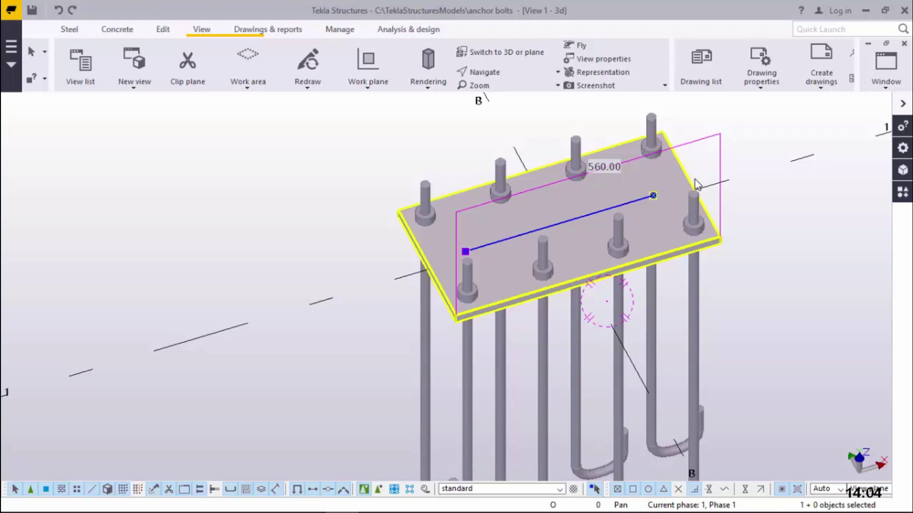
scroll(494, 195, "down", 4)
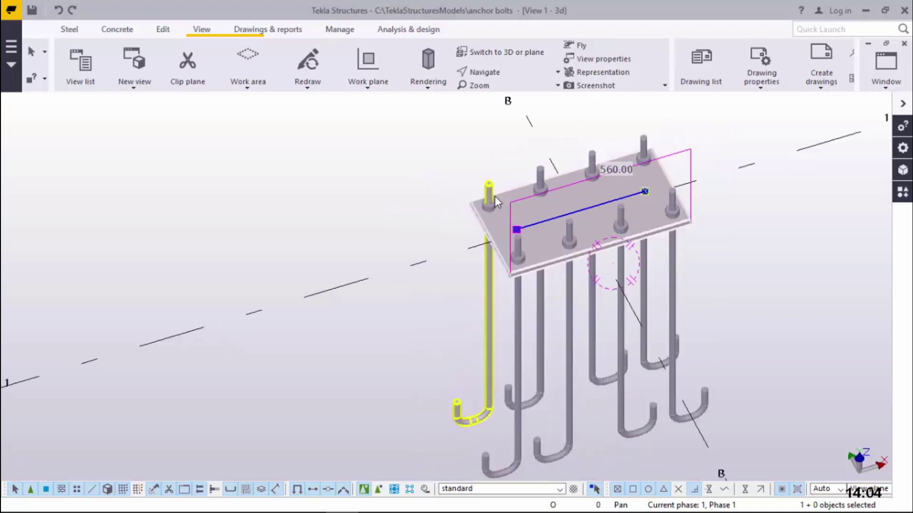
left_click(675, 197)
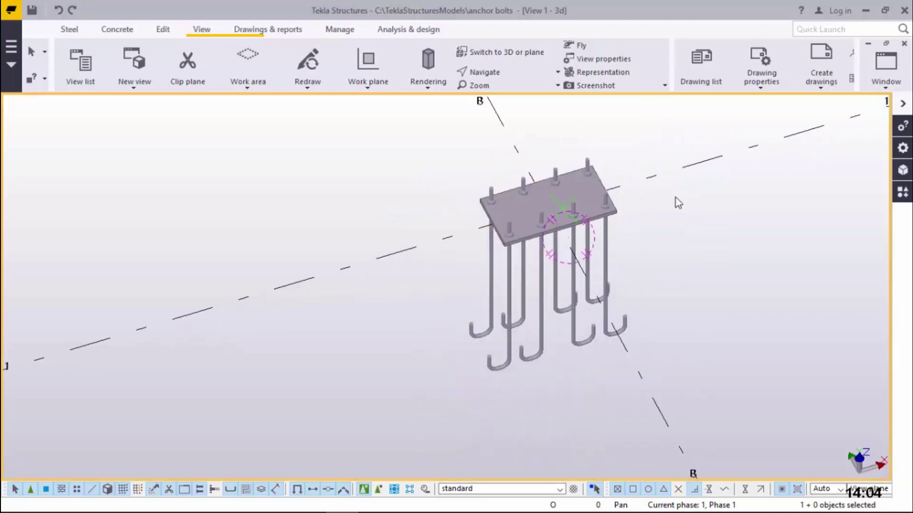
left_click(599, 191)
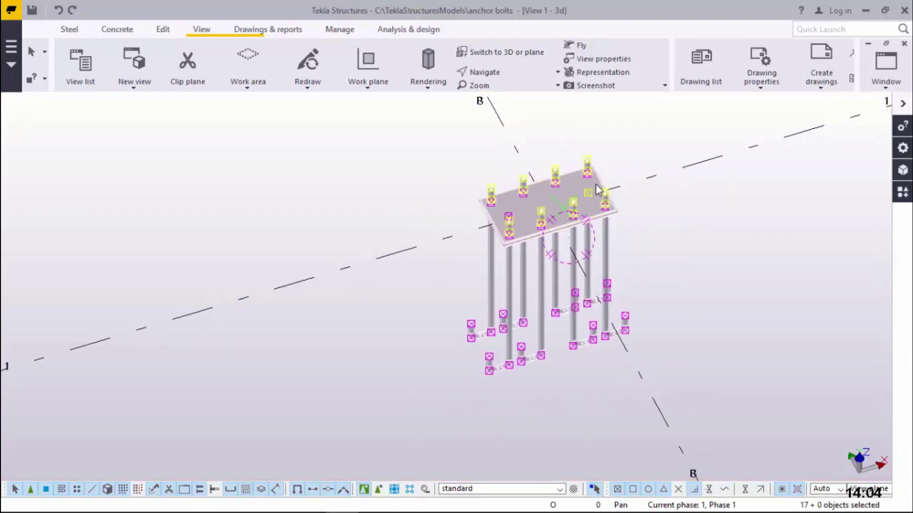
- Create an assembly drawing of the selected base plate assembly with its hooked rods and nuts
right_click(597, 187)
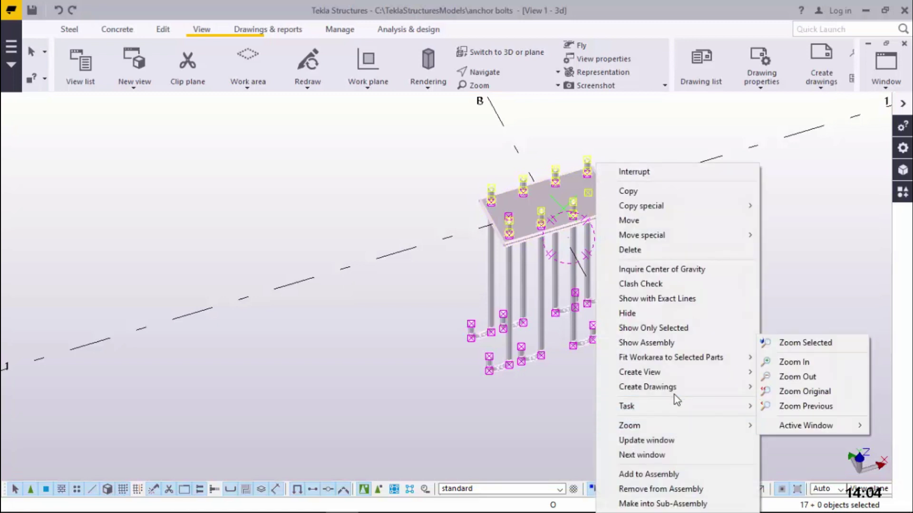
mouse_move(677, 391)
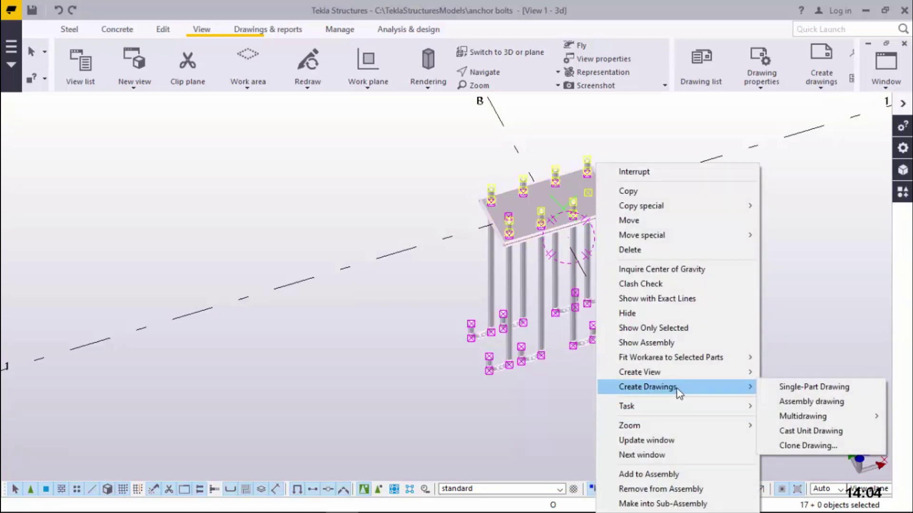
left_click(797, 404)
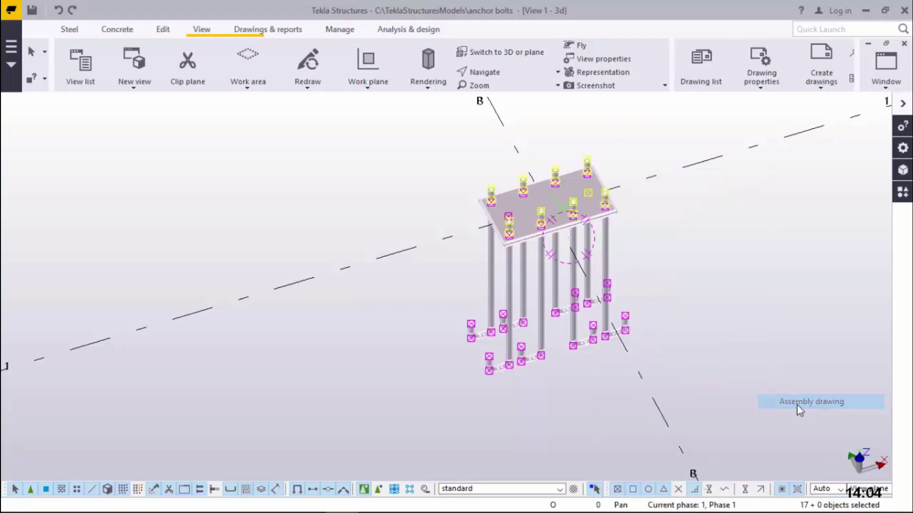
left_click(432, 444)
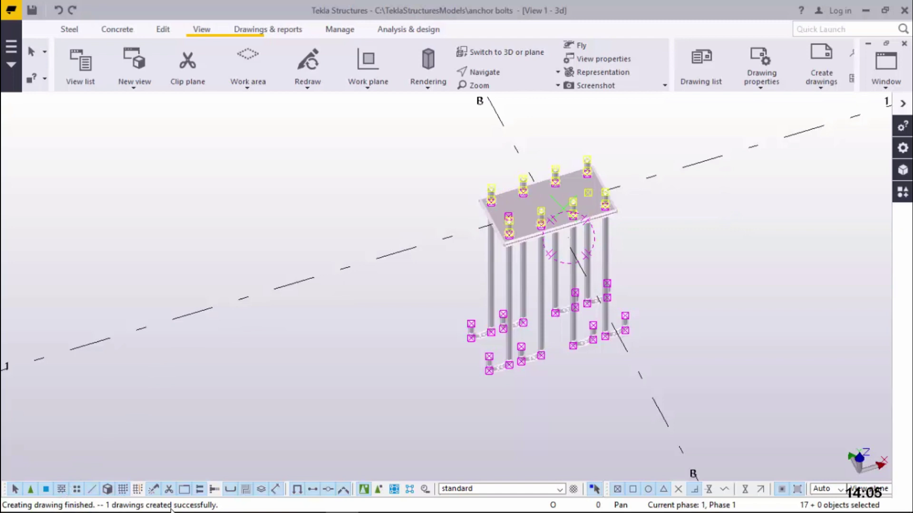
left_click(705, 238)
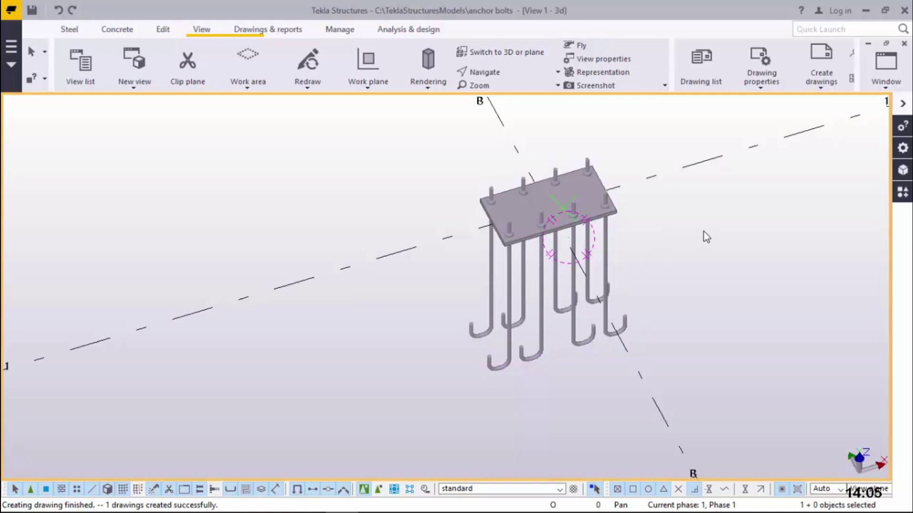
- Open the newly created assembly drawing from the drawing list and minimise the list
left_click(281, 31)
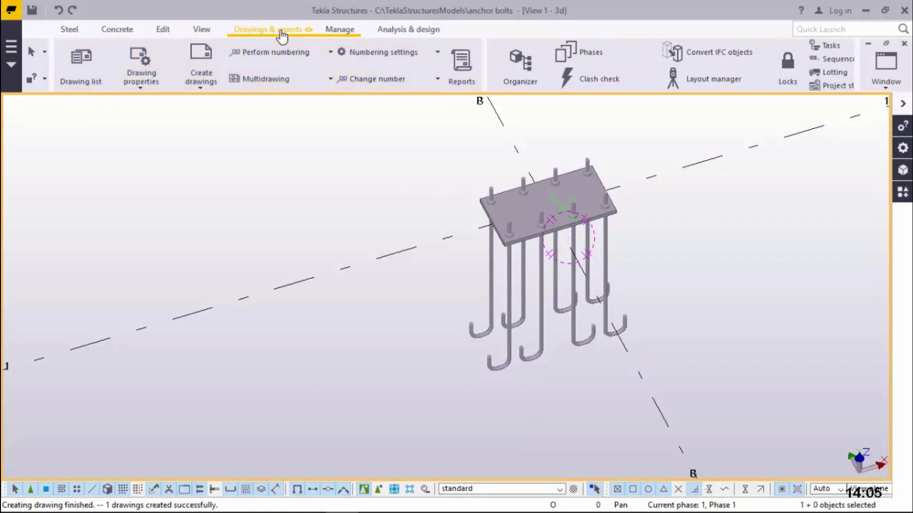
left_click(83, 85)
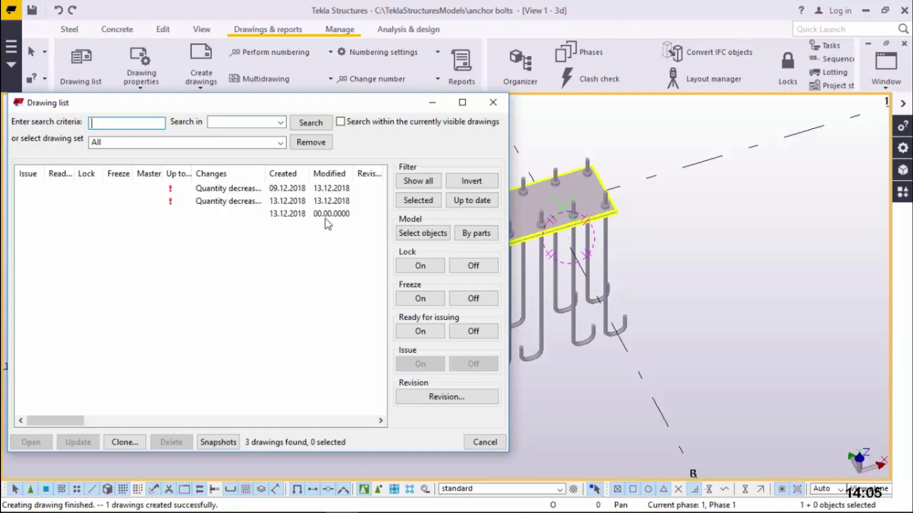
left_click(278, 214)
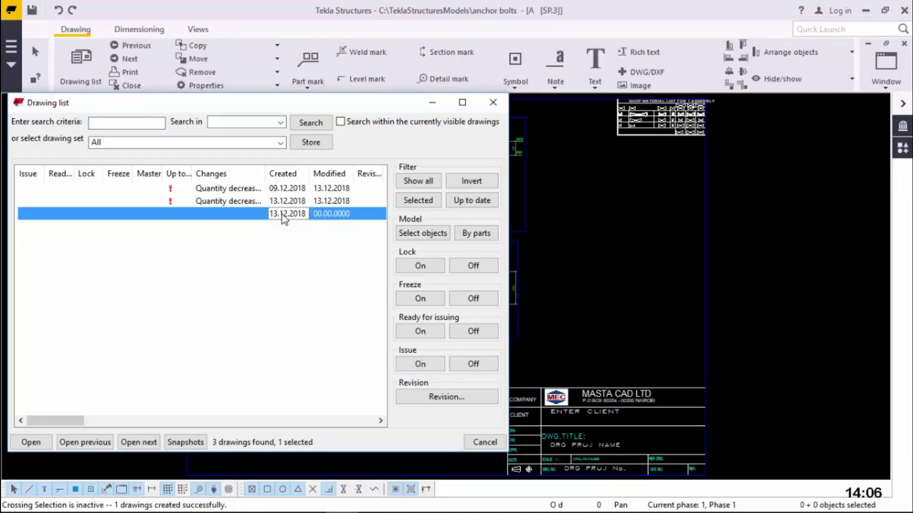
left_click(433, 103)
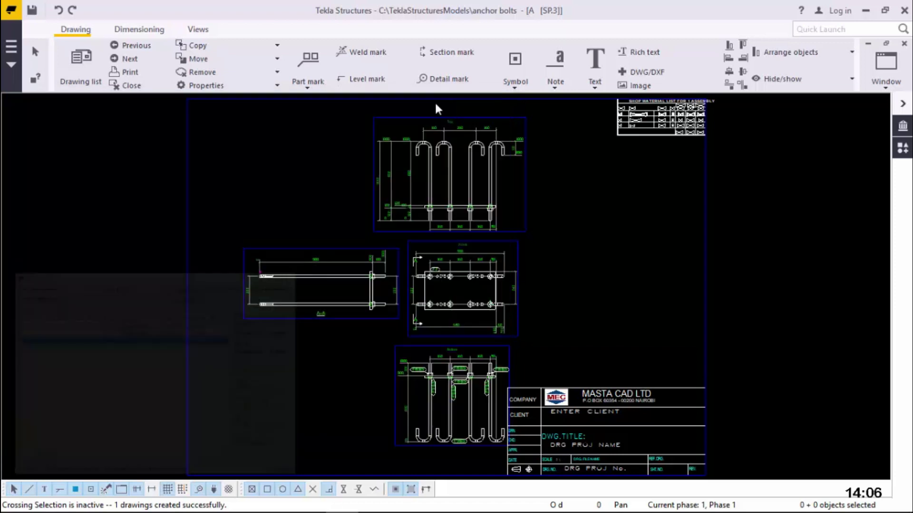
- Delete the uppermost view, which shows the rods with their hooks pointing upward, from the drawing sheet
scroll(427, 416, "up", 6)
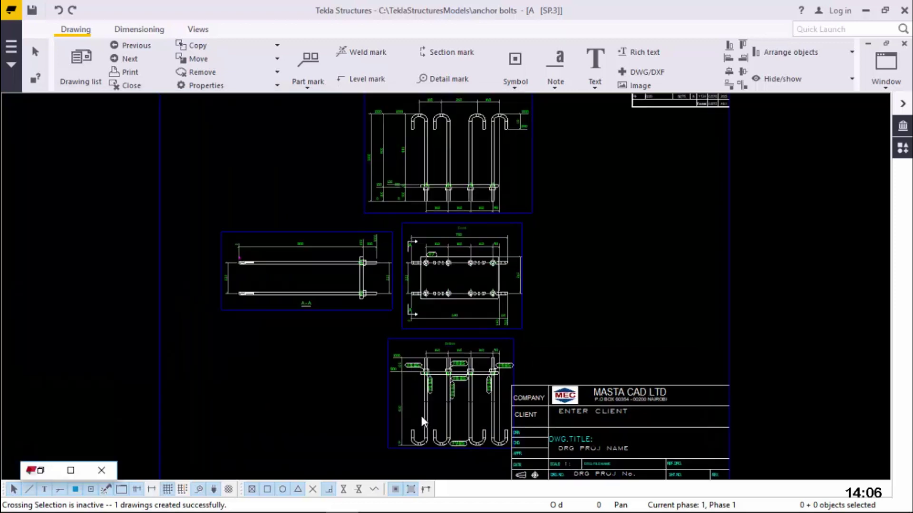
scroll(740, 259, "down", 4)
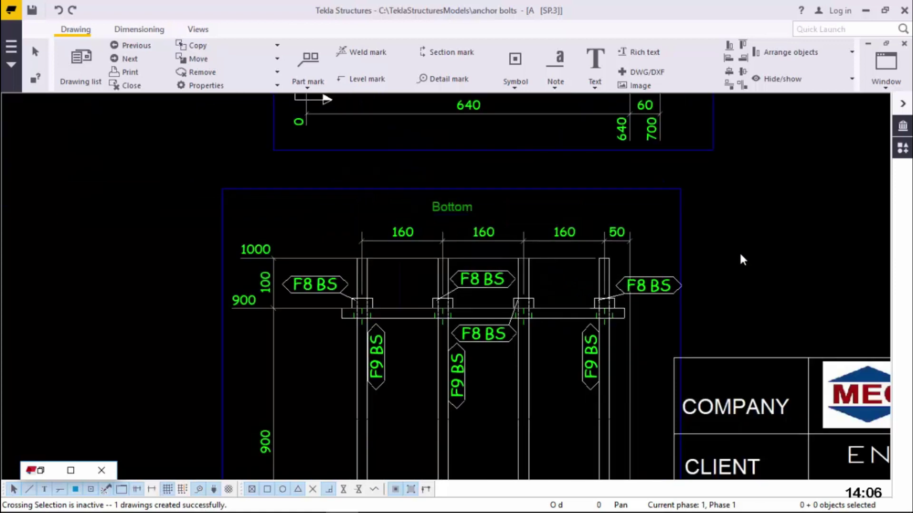
scroll(597, 372, "down", 2)
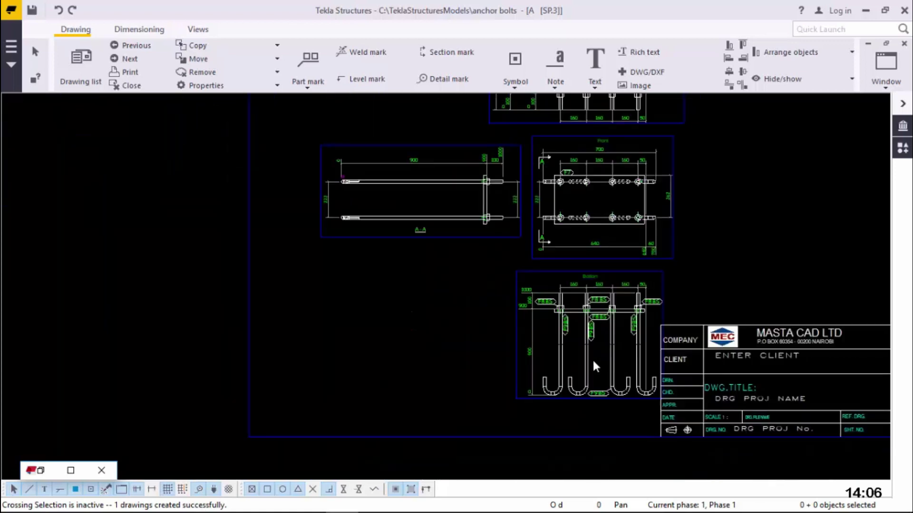
scroll(597, 362, "down", 2)
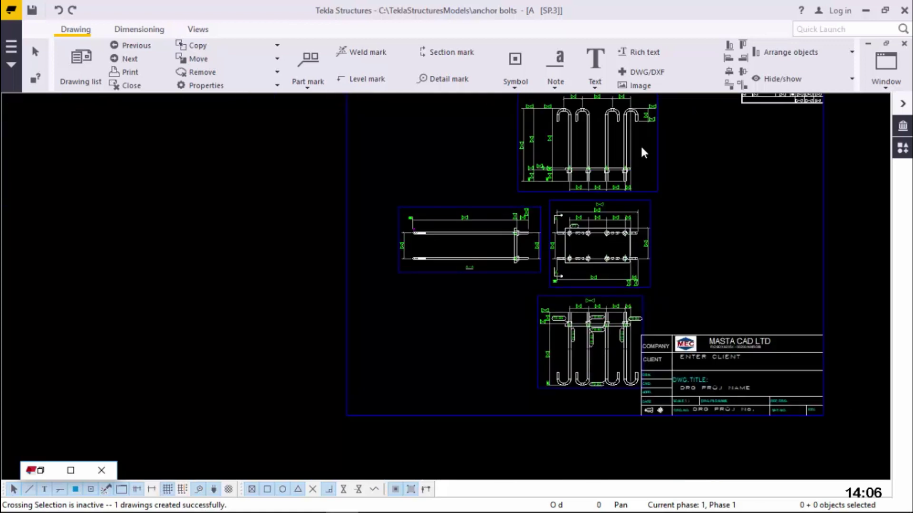
scroll(642, 145, "up", 1)
scroll(645, 148, "up", 4)
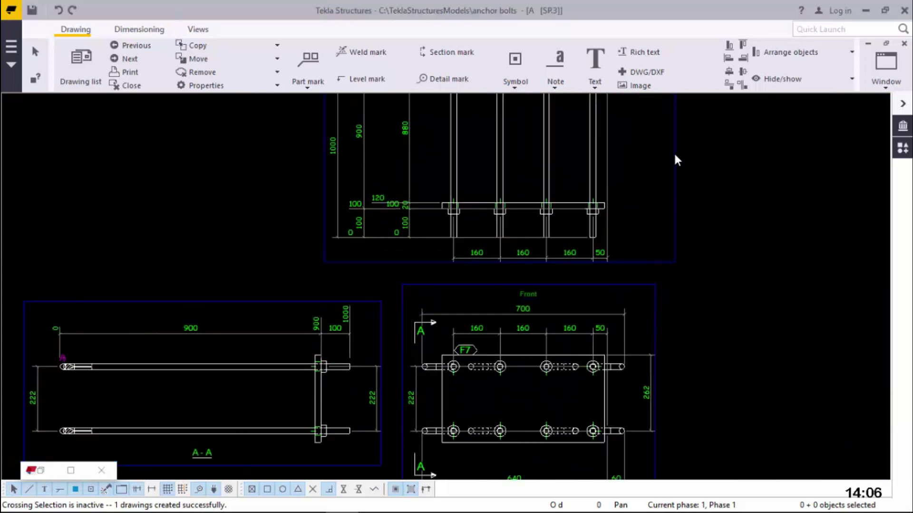
left_click(675, 156)
right_click(676, 159)
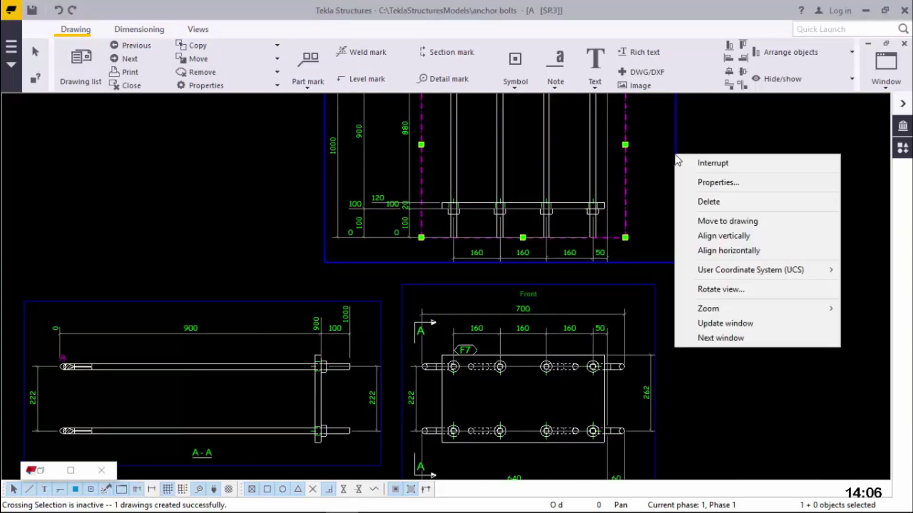
left_click(698, 200)
- Move the Front view of the base plate up into the empty area of the sheet, above section A-A
scroll(550, 207, "down", 4)
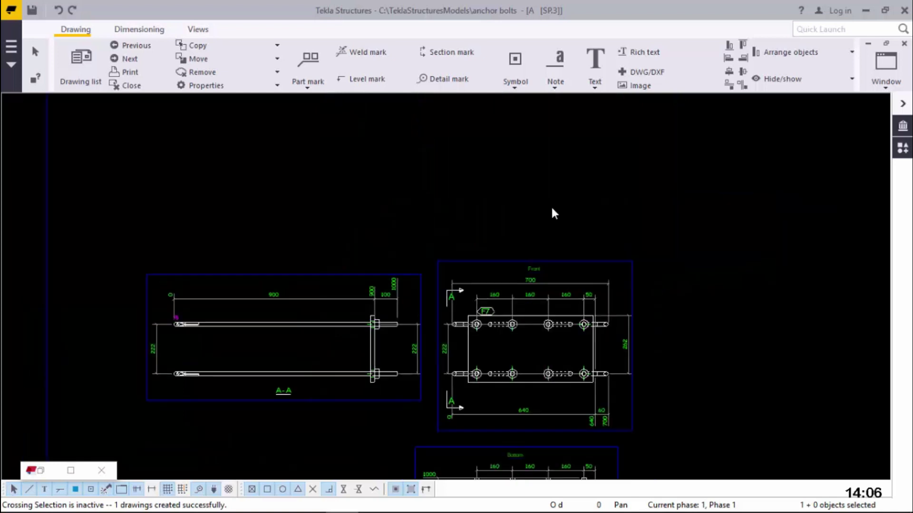
scroll(613, 250, "down", 3)
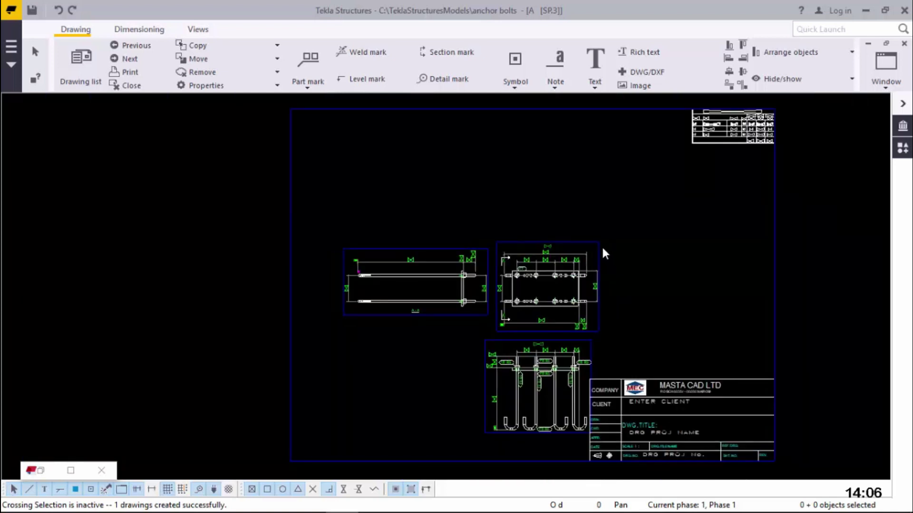
left_click(598, 247)
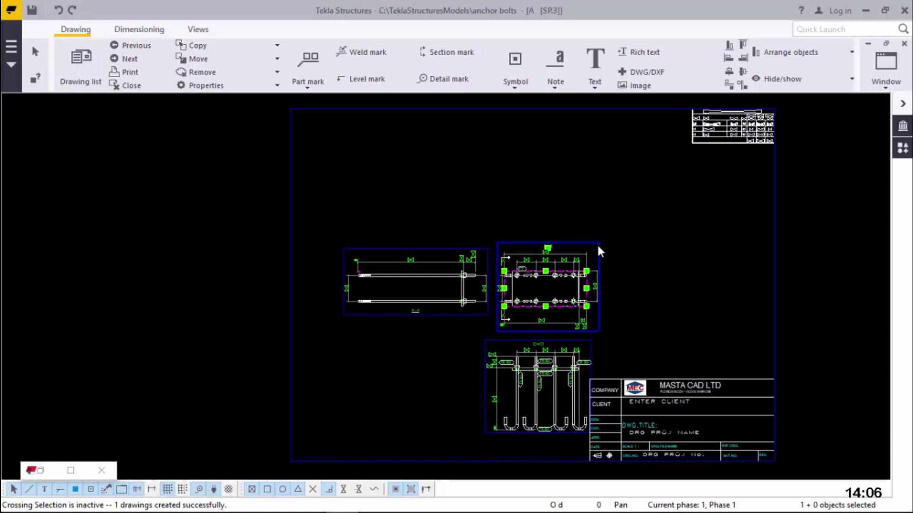
double_click(598, 247)
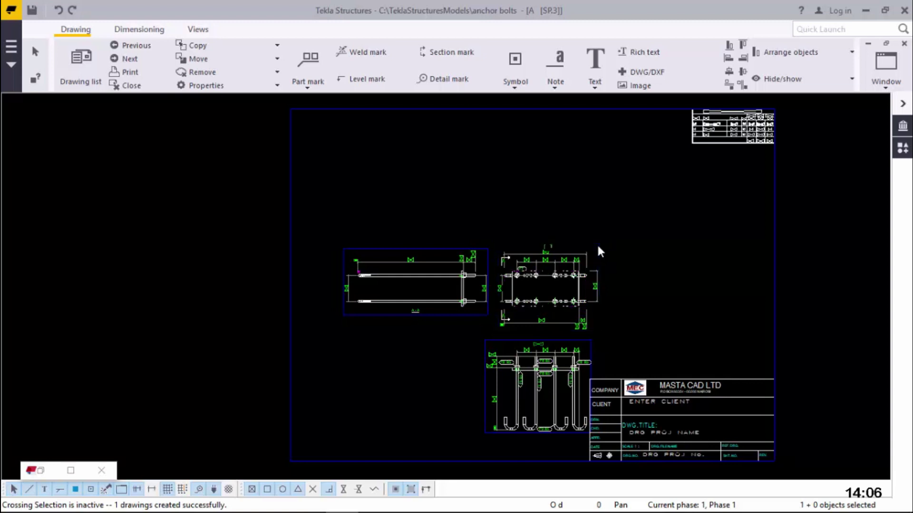
left_click_drag(603, 209, 597, 162)
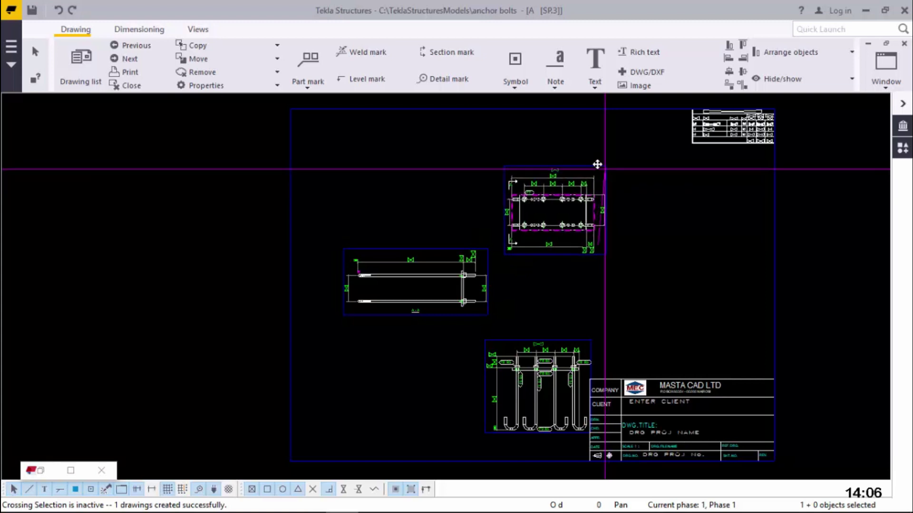
- Move the Bottom view of the hooked rods clear of the title block, to the sheet area above it
left_click(592, 342)
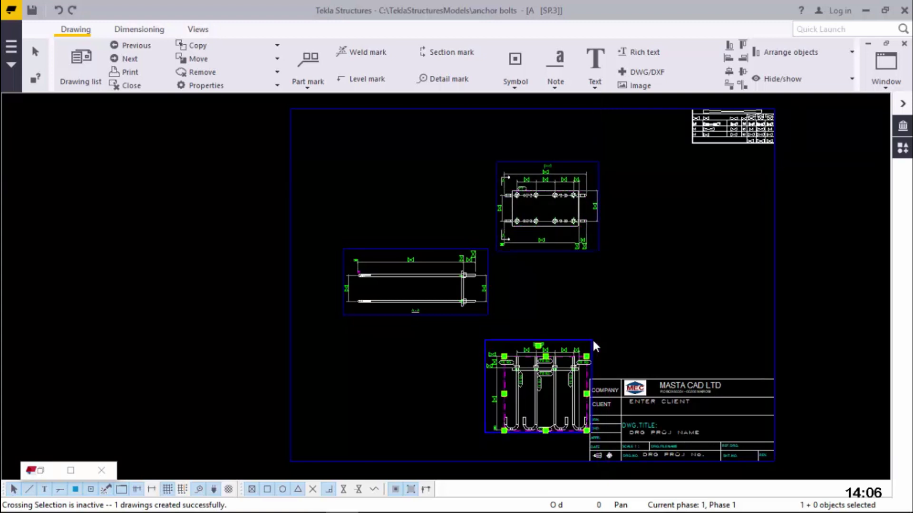
left_click(595, 335)
left_click_drag(705, 255, 720, 246)
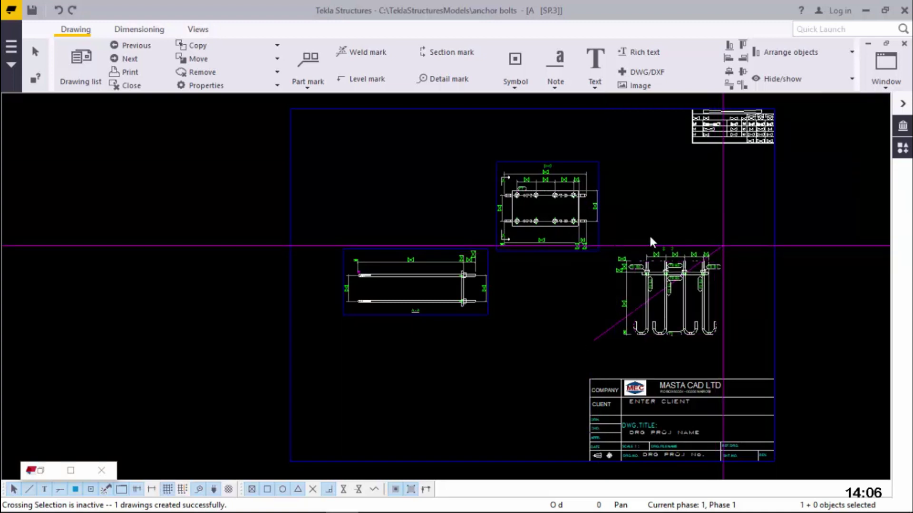
- Examine the rearranged views and the shop material list's marks, sizes, grades, quantities and weights
scroll(698, 287, "up", 3)
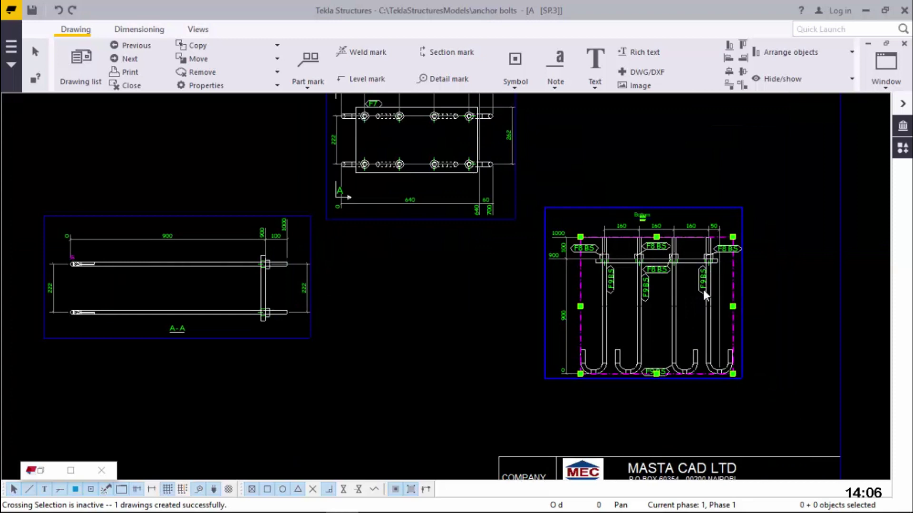
scroll(704, 289, "up", 1)
scroll(705, 288, "down", 6)
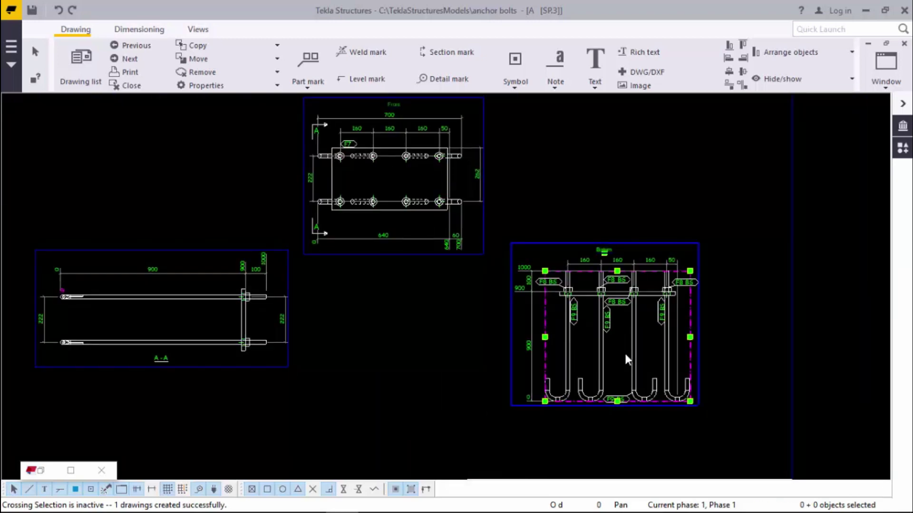
scroll(692, 162, "down", 2)
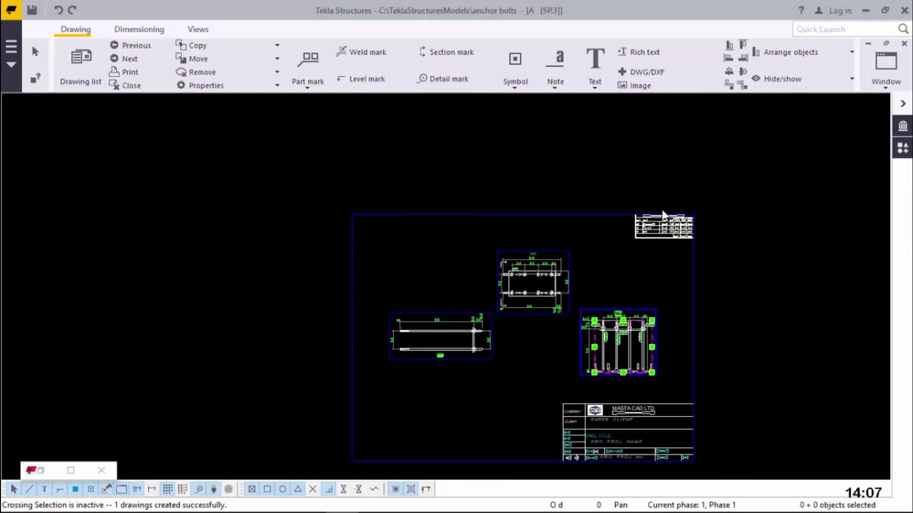
scroll(649, 233, "up", 4)
scroll(650, 241, "up", 3)
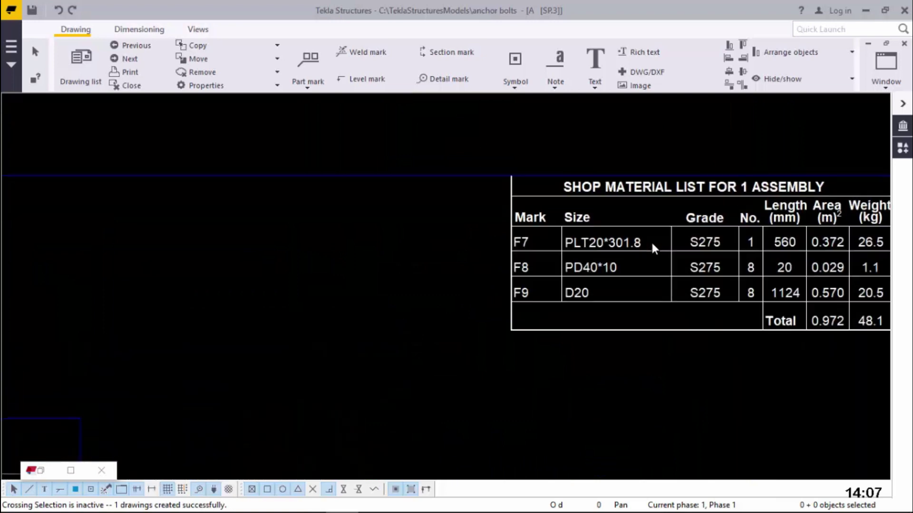
scroll(653, 223, "down", 1)
scroll(669, 225, "up", 1)
scroll(685, 249, "down", 1)
scroll(686, 248, "up", 4)
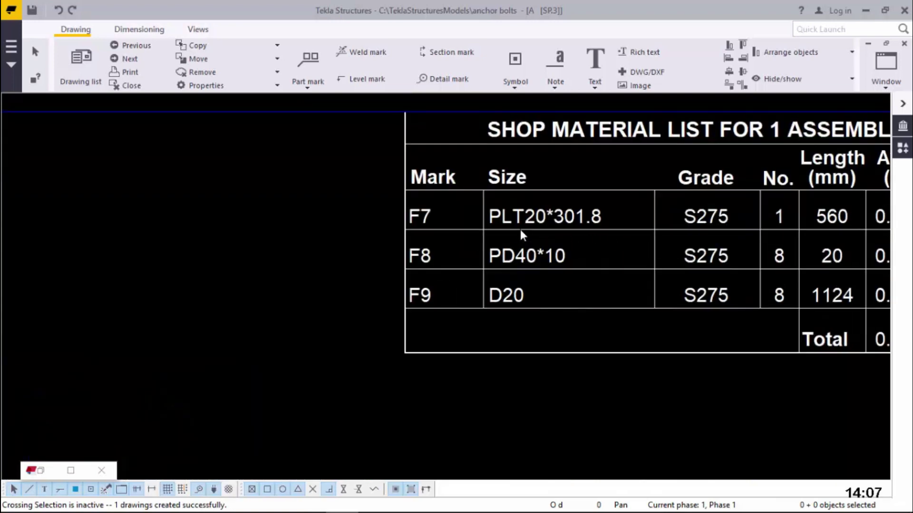
scroll(521, 229, "down", 1)
scroll(524, 227, "up", 1)
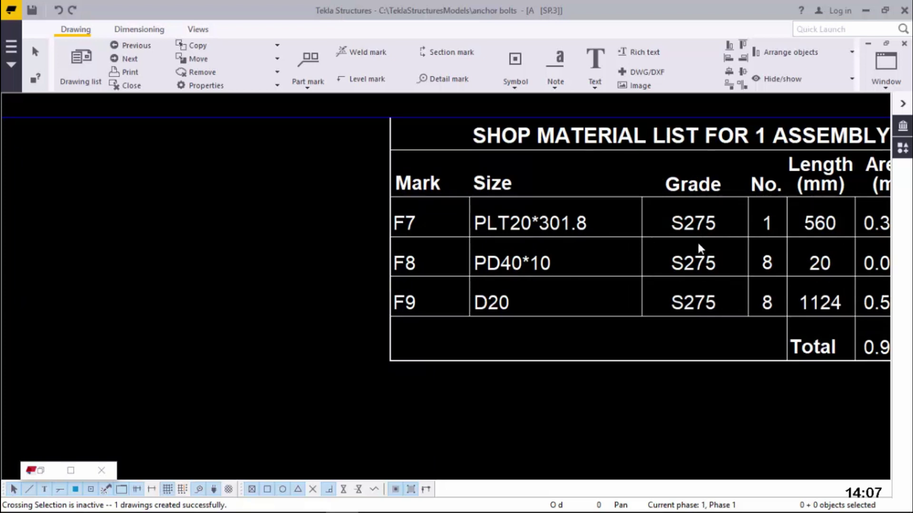
scroll(555, 223, "down", 2)
scroll(734, 229, "down", 1)
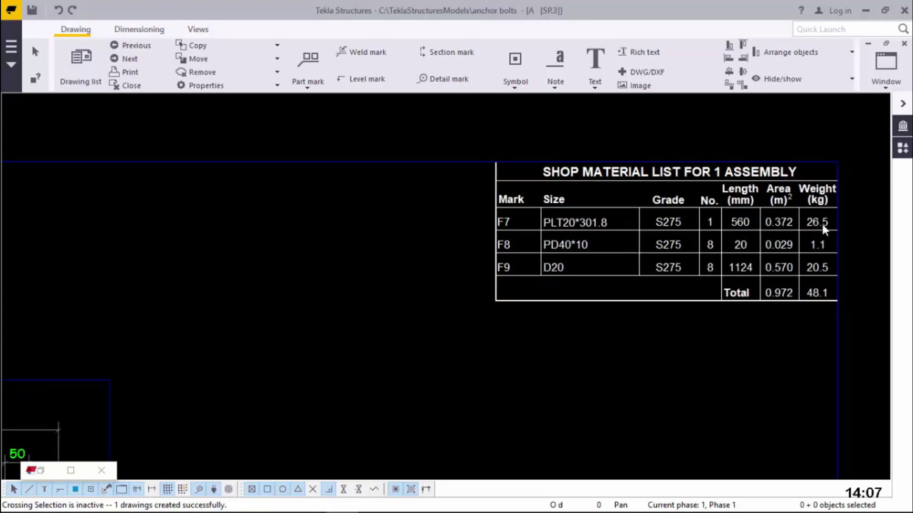
scroll(822, 227, "down", 1)
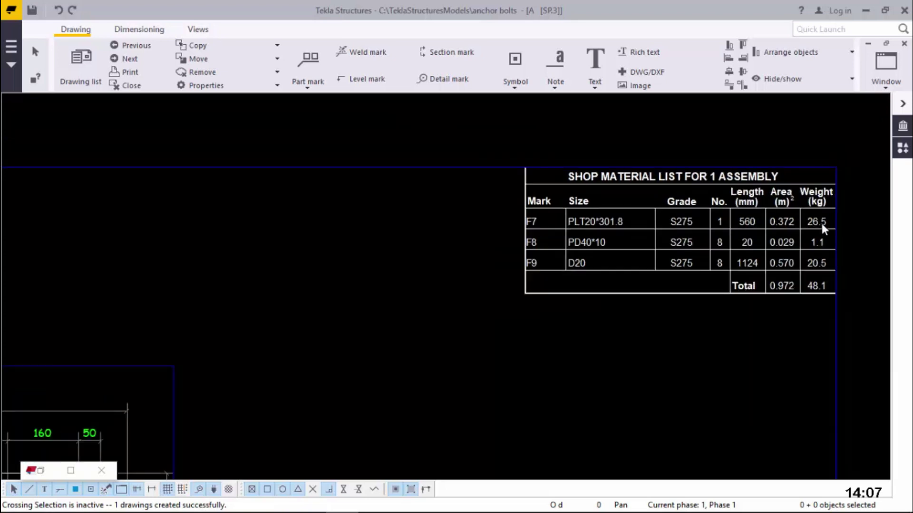
scroll(821, 222, "down", 4)
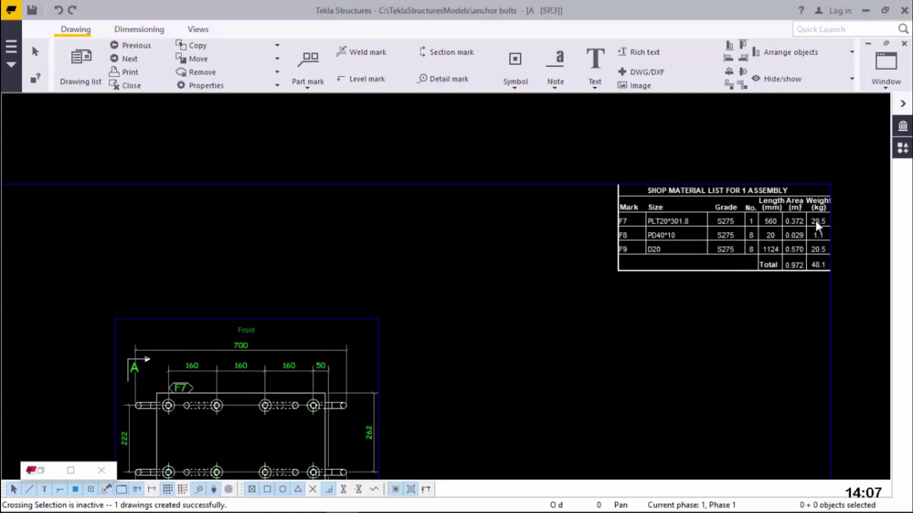
scroll(815, 233, "up", 4)
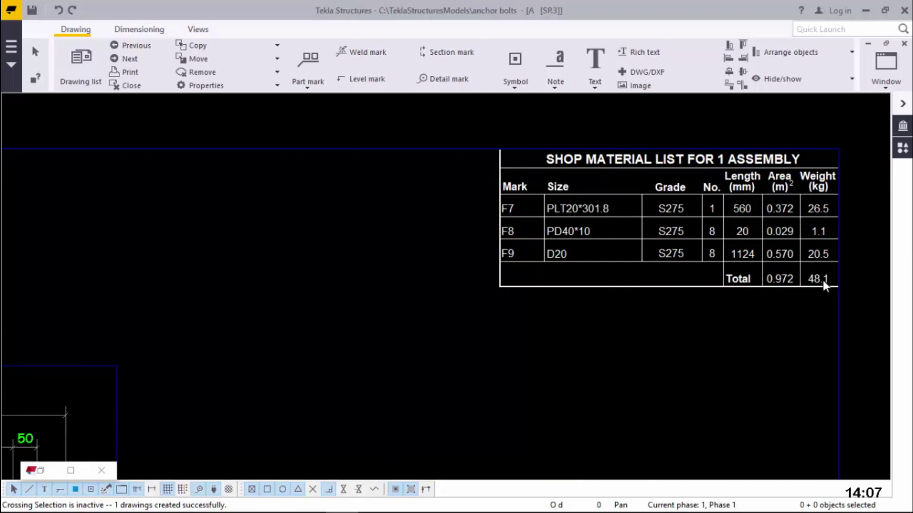
scroll(804, 219, "down", 4)
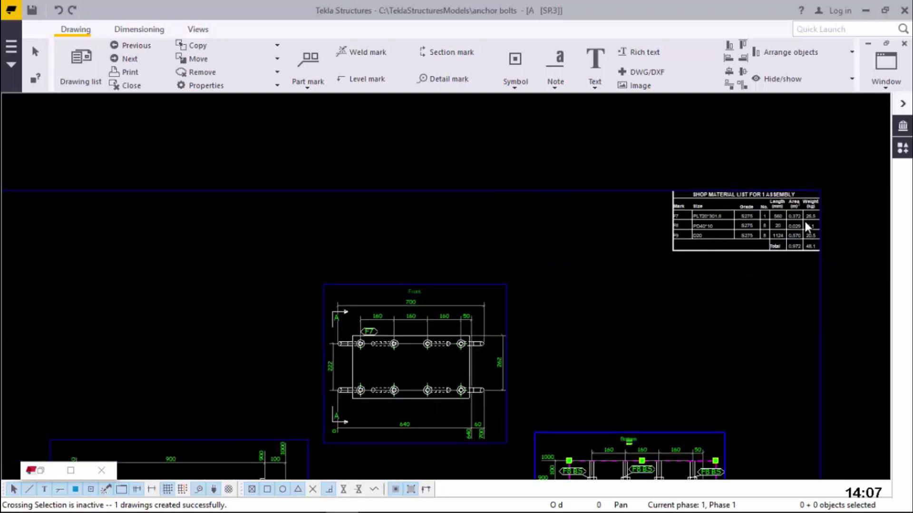
scroll(803, 221, "down", 3)
scroll(572, 356, "up", 3)
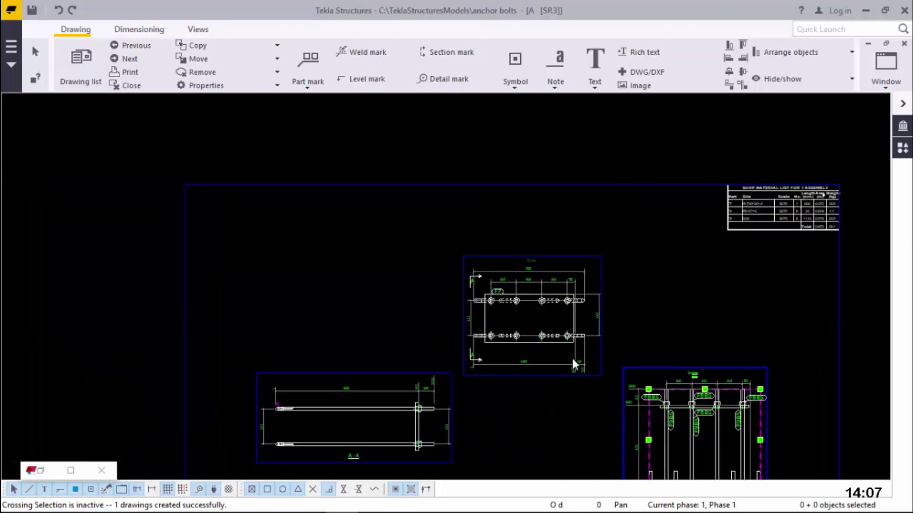
scroll(578, 212, "down", 3)
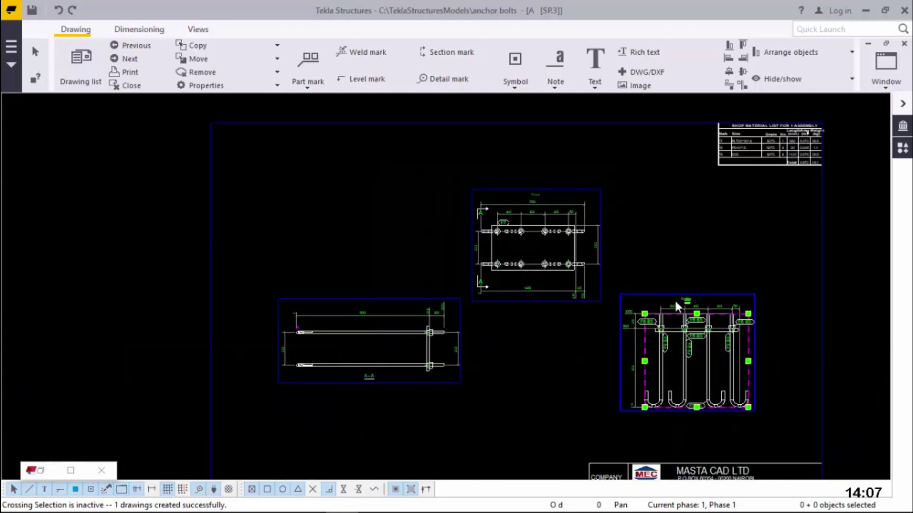
- Compare the F7 plate entry in the shop material list with the F7 mark in the Front view
scroll(689, 271, "down", 1)
scroll(695, 152, "up", 4)
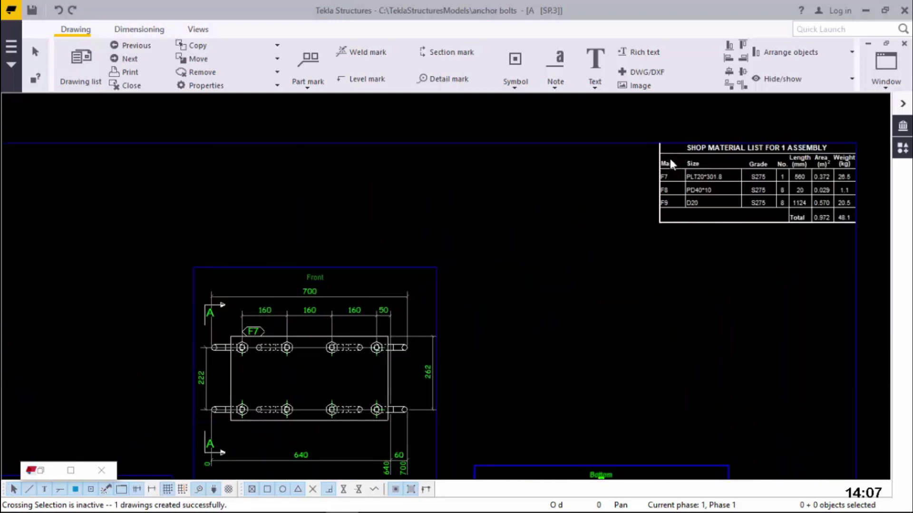
scroll(670, 163, "up", 4)
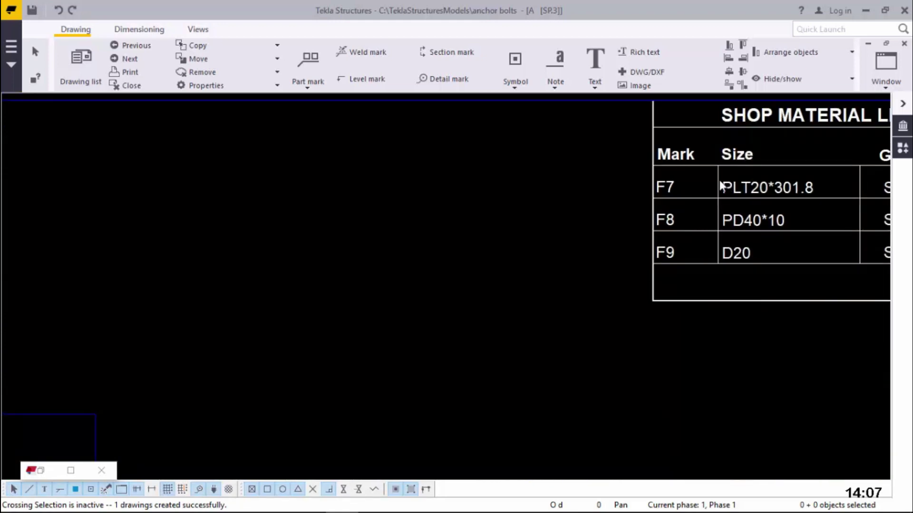
scroll(721, 191, "down", 7)
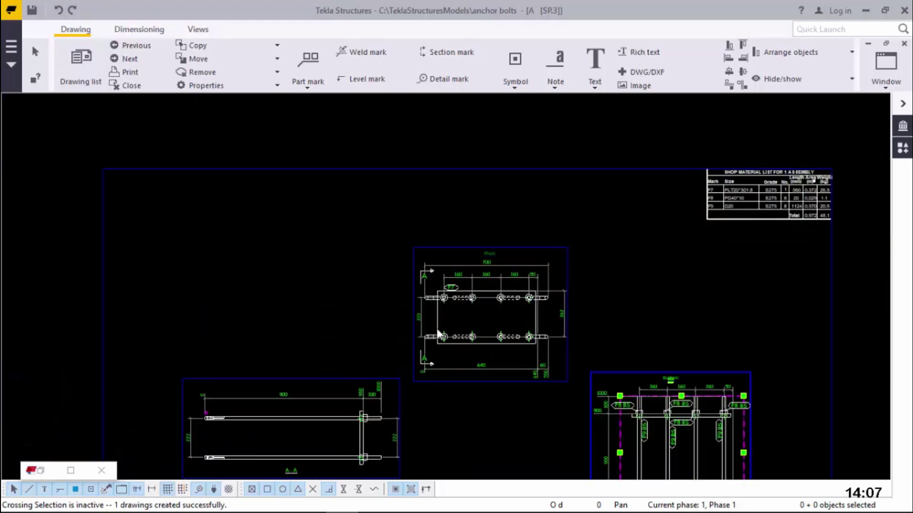
scroll(464, 273, "up", 5)
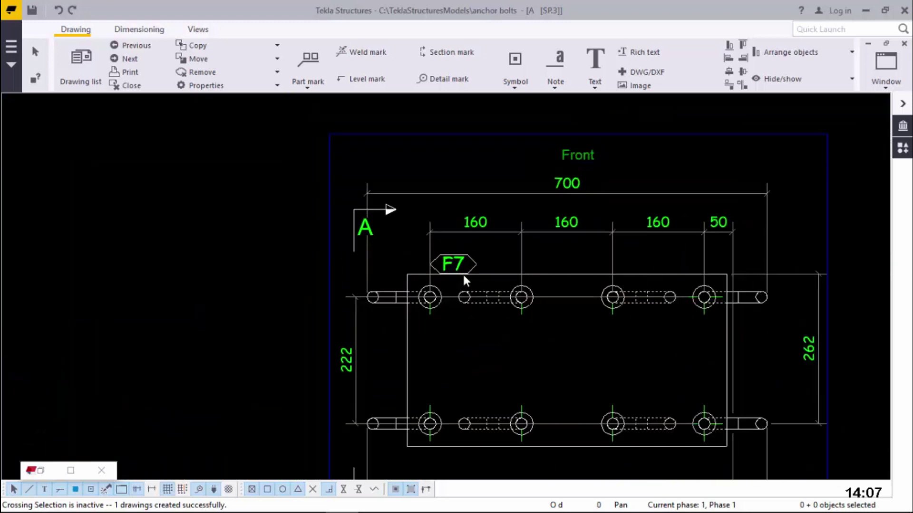
scroll(461, 276, "down", 2)
scroll(419, 361, "down", 3)
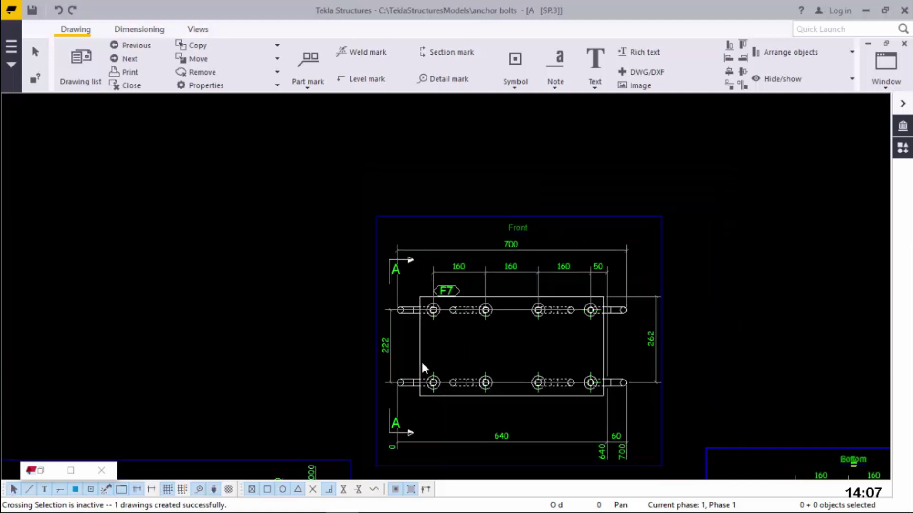
scroll(421, 360, "down", 3)
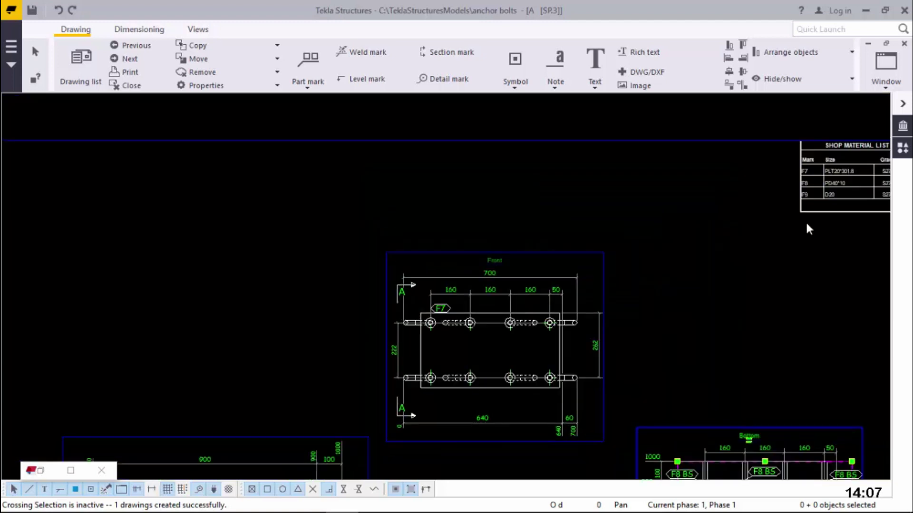
- Examine the sizes, grades, quantities, lengths and weights of F7, F8 and F9 in the shop material list
scroll(805, 221, "down", 1)
scroll(803, 225, "up", 4)
scroll(829, 228, "up", 3)
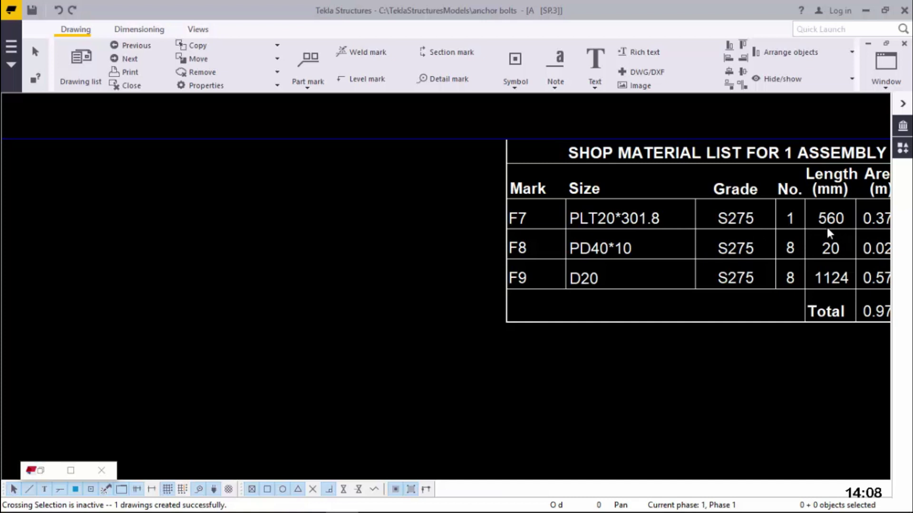
scroll(487, 276, "down", 3)
scroll(568, 264, "up", 2)
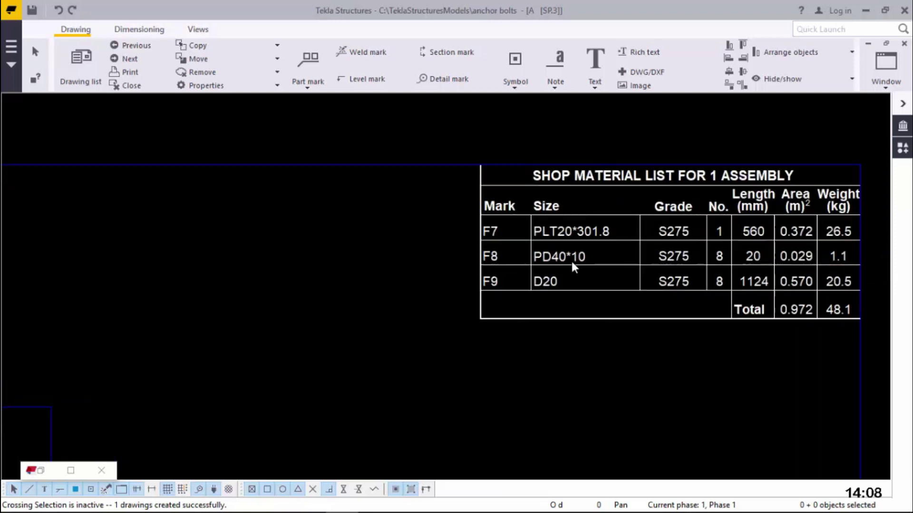
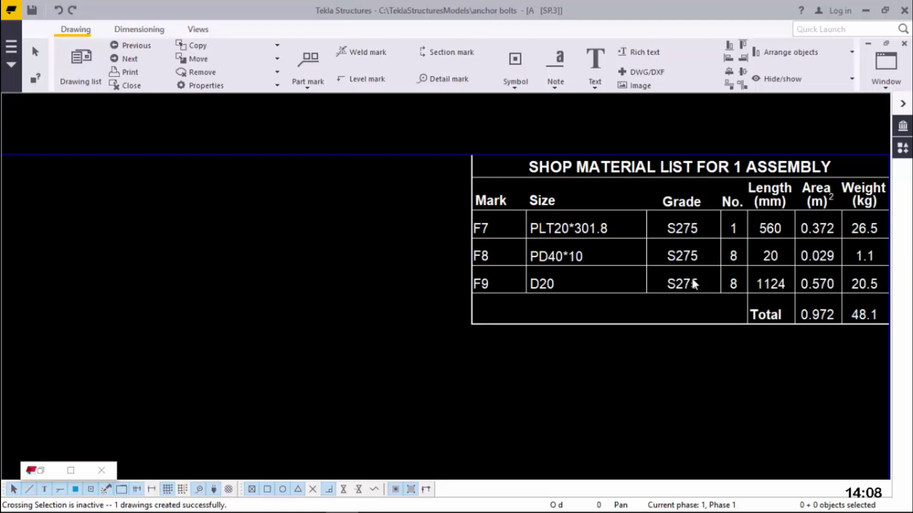
scroll(497, 256, "down", 3)
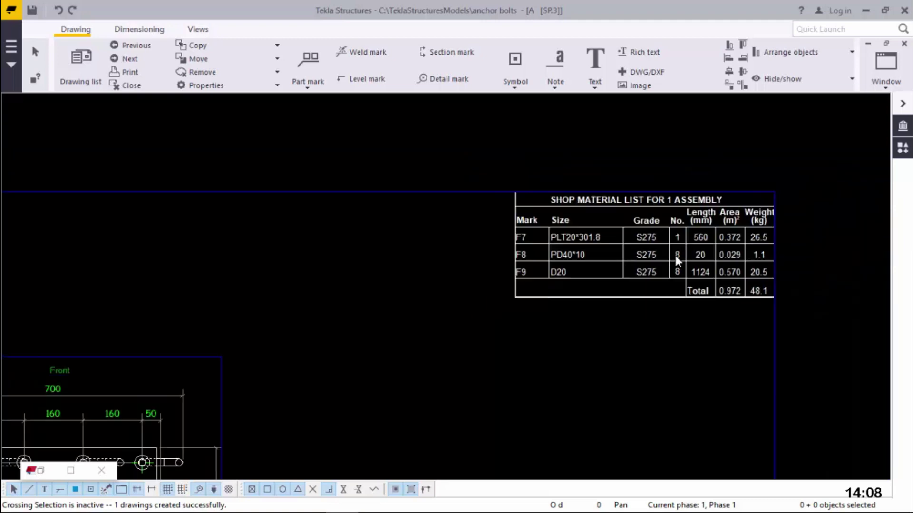
scroll(569, 254, "up", 4)
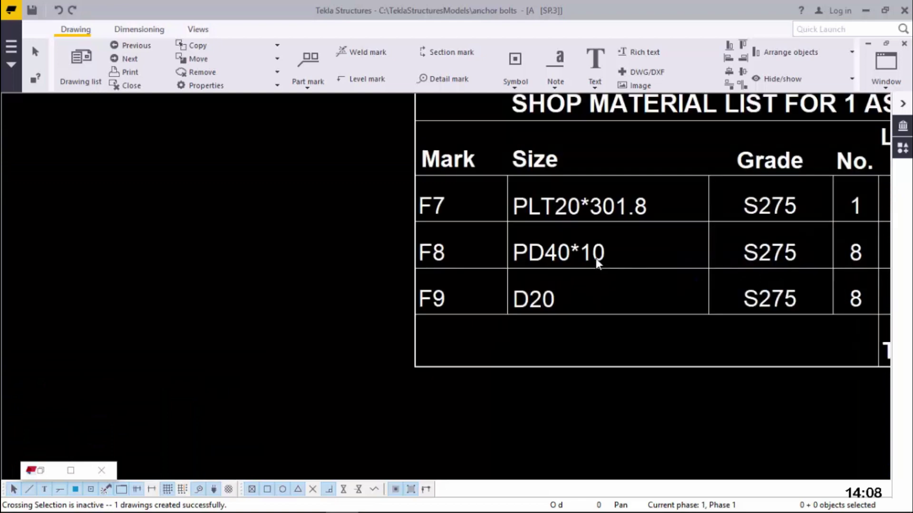
scroll(561, 260, "down", 3)
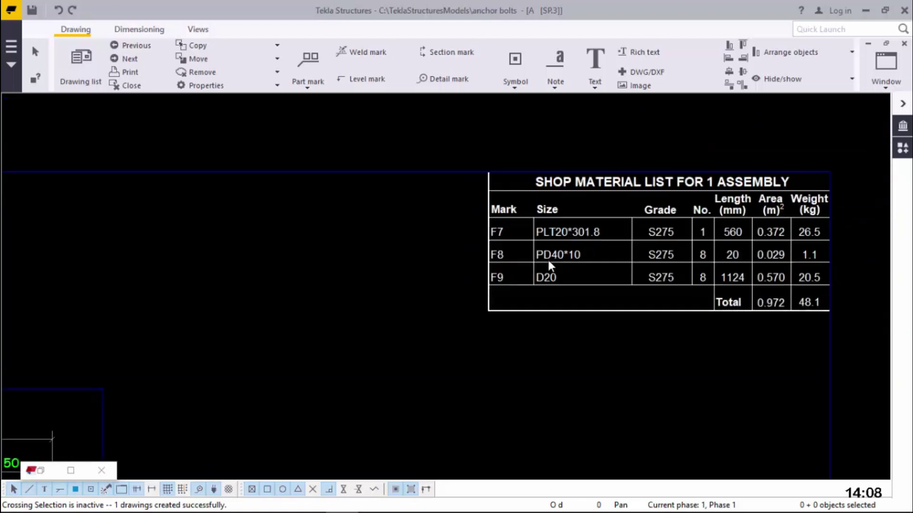
scroll(548, 264, "up", 1)
scroll(581, 256, "down", 1)
scroll(584, 253, "up", 1)
scroll(585, 242, "down", 3)
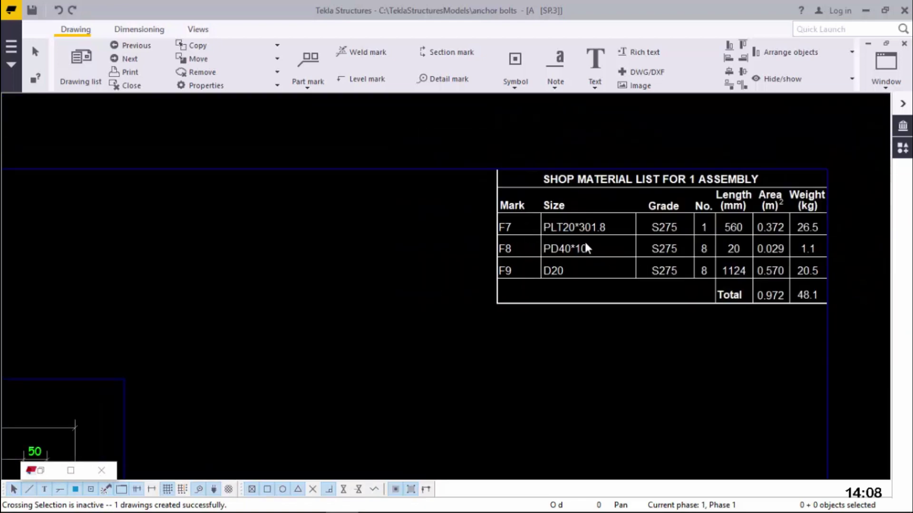
- Check the F8 BS nut marks and F9 BS rod marks in the Bottom view for repetition
scroll(627, 245, "down", 4)
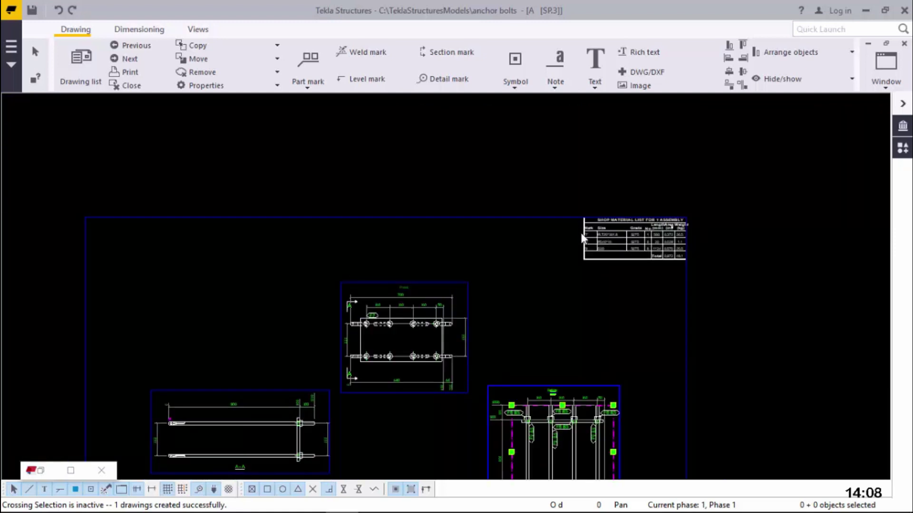
scroll(599, 259, "down", 2)
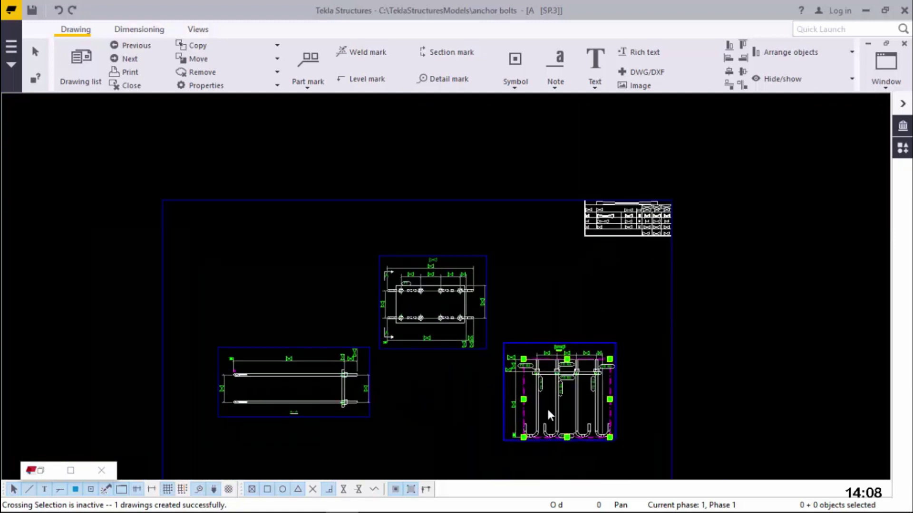
scroll(546, 406, "up", 5)
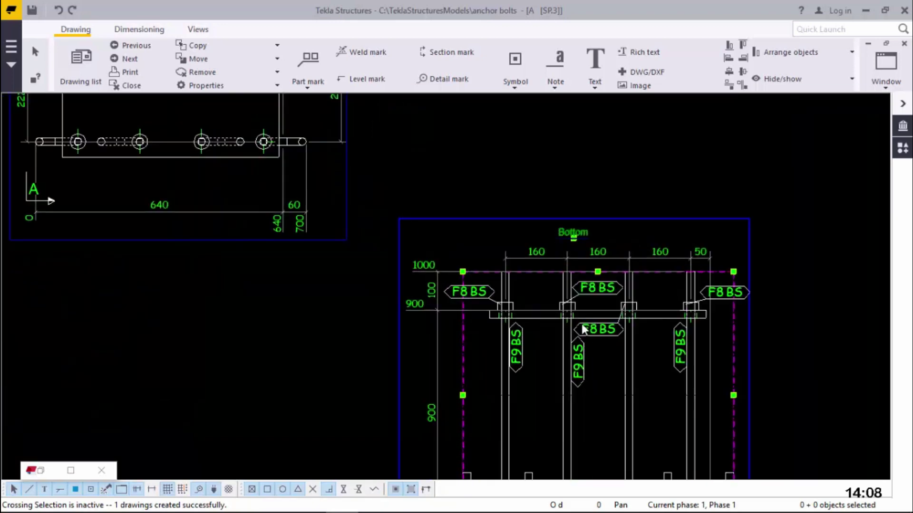
scroll(557, 321, "down", 5)
scroll(557, 323, "down", 1)
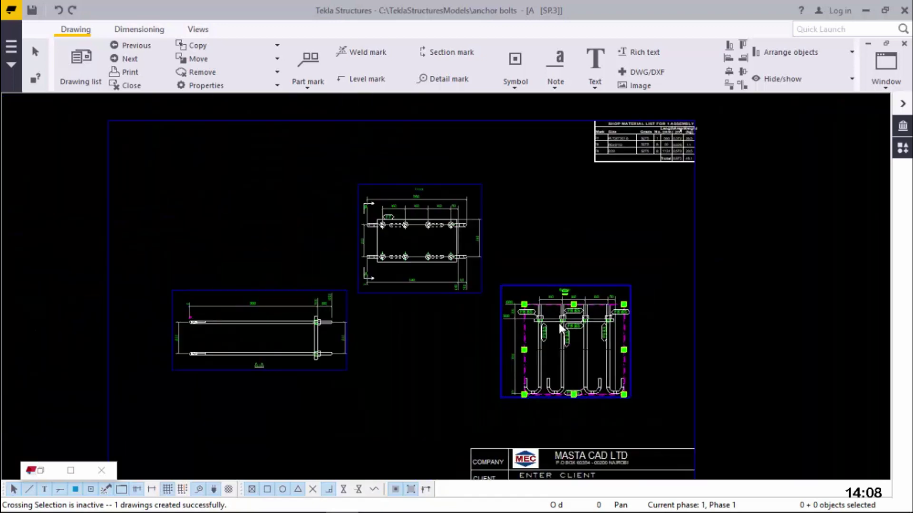
scroll(558, 323, "up", 4)
scroll(560, 320, "up", 1)
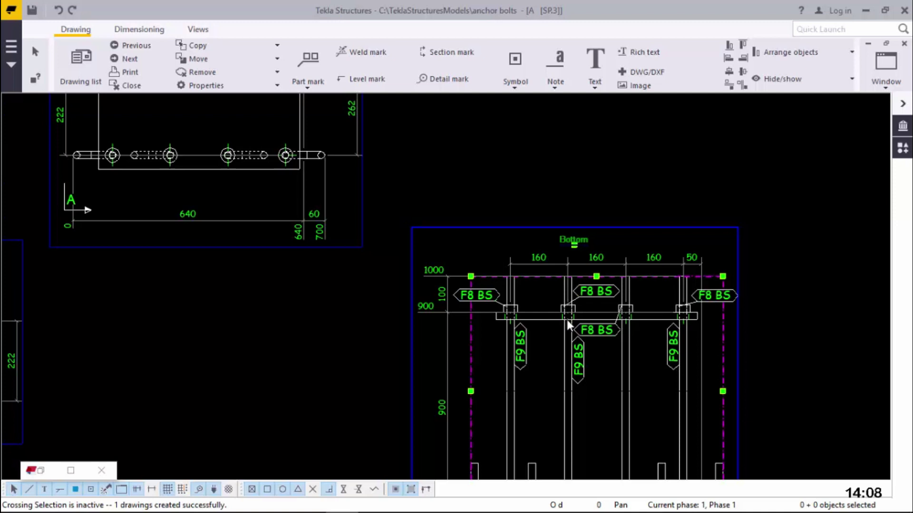
scroll(567, 320, "down", 3)
scroll(565, 329, "down", 1)
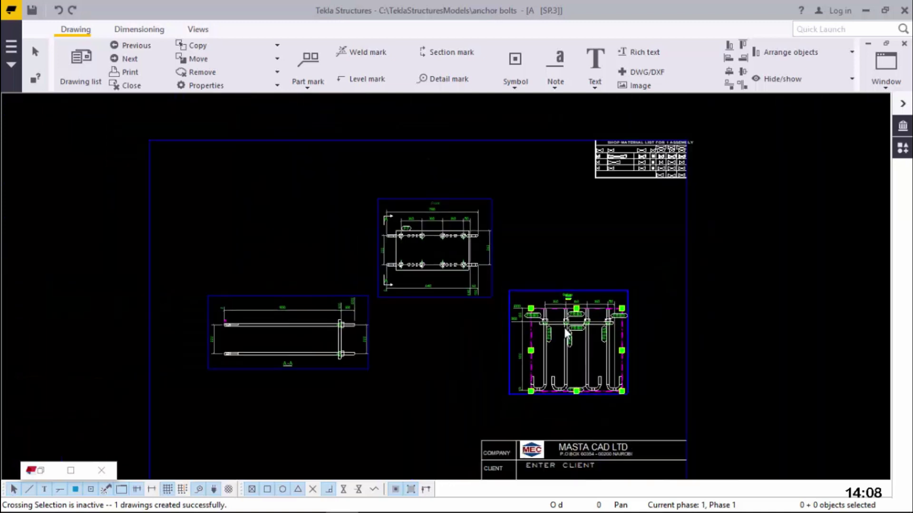
scroll(595, 218, "down", 1)
scroll(597, 229, "up", 2)
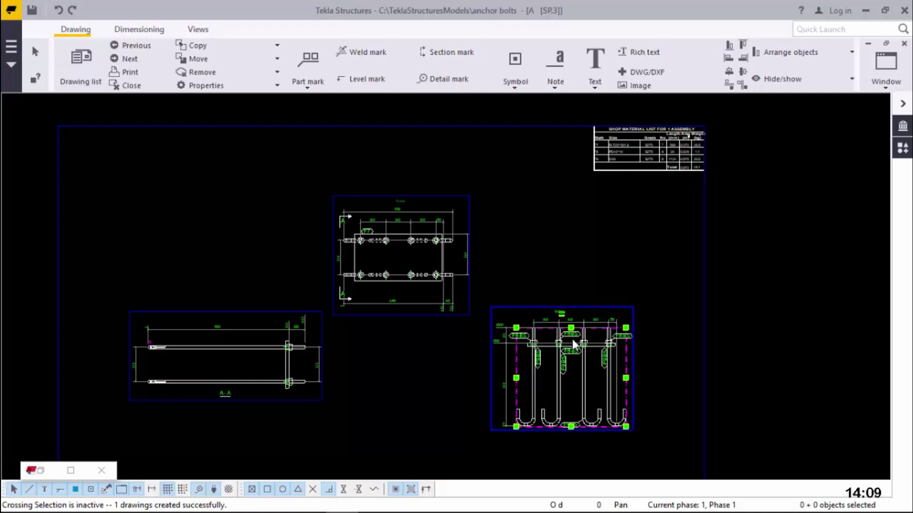
scroll(546, 342, "up", 3)
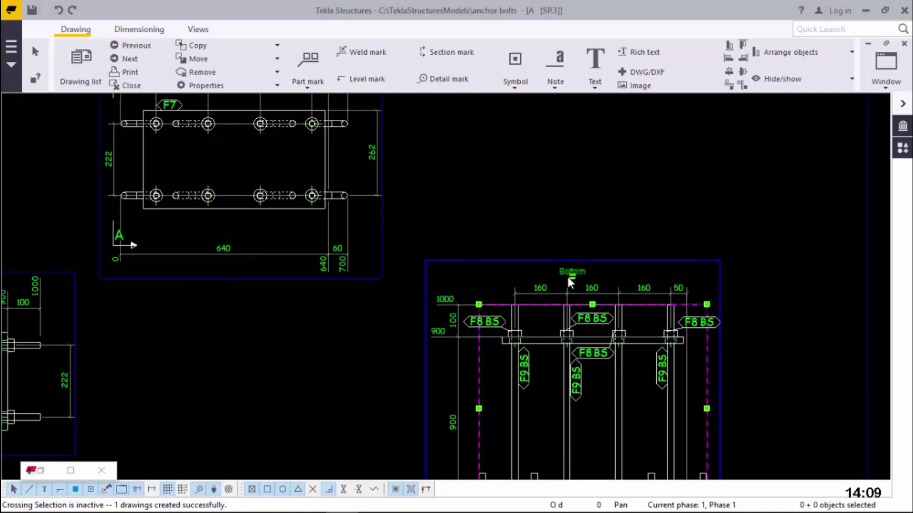
- Delete all four F9 BS marks from the hooked rods in the Bottom view
scroll(570, 304, "down", 2)
scroll(583, 441, "up", 5)
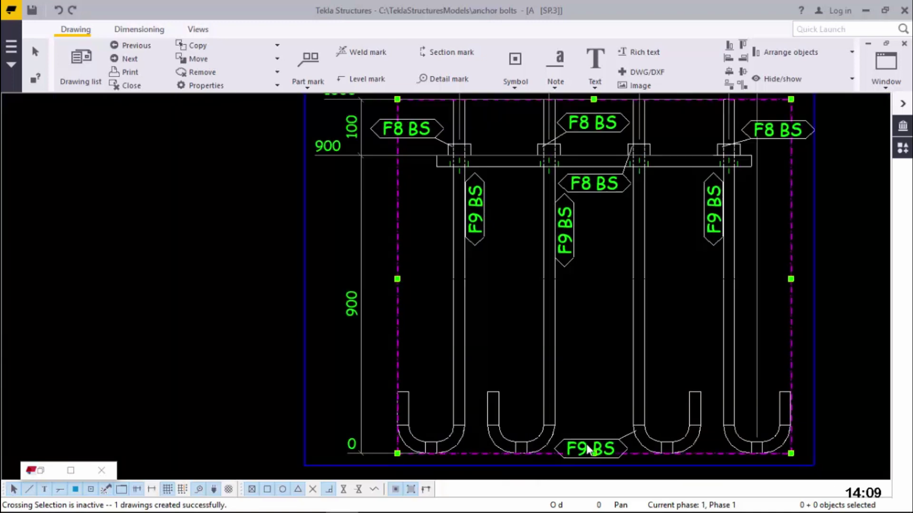
left_click(591, 443)
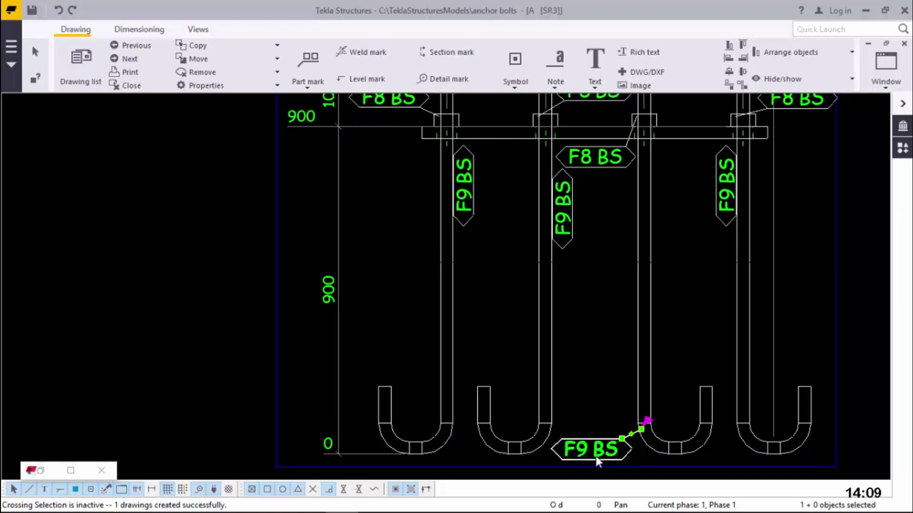
left_click(571, 202, "ctrl")
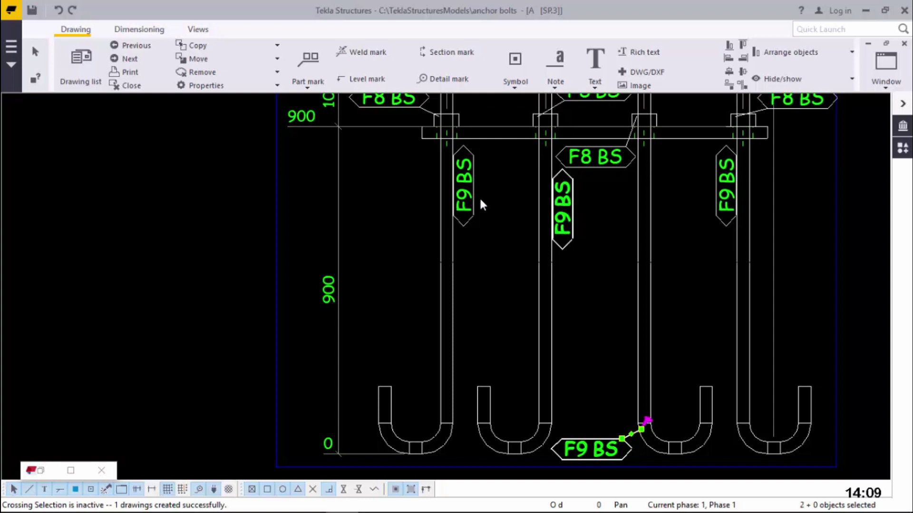
left_click(473, 199, "ctrl")
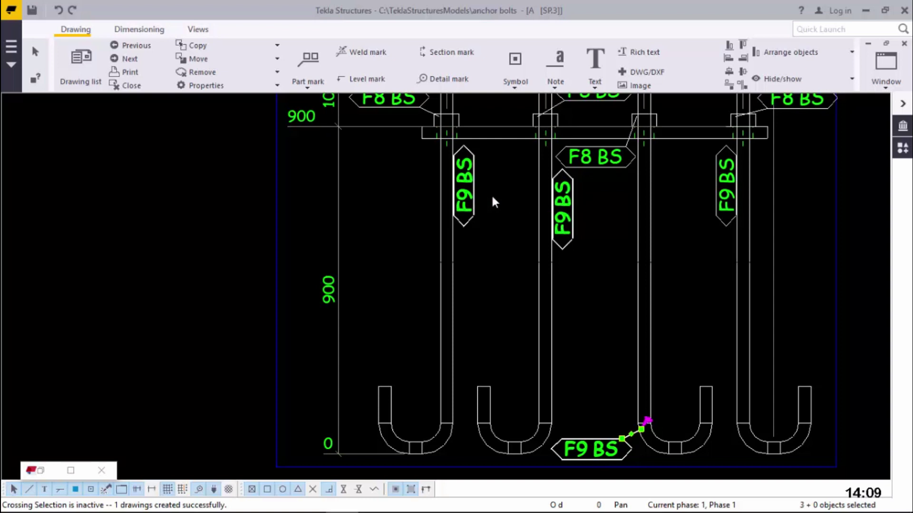
left_click(716, 201, "ctrl")
right_click(715, 197)
left_click(768, 227)
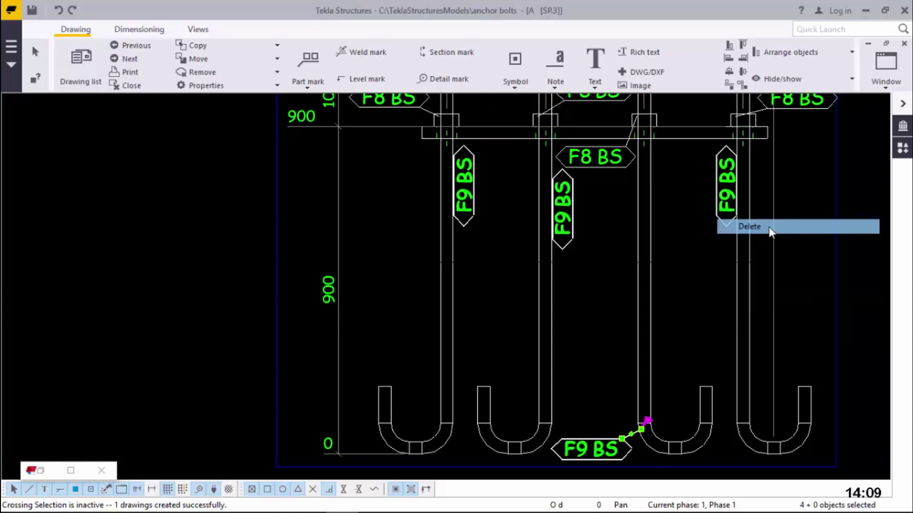
- Undo the deletion of the F9 BS rod marks in the Bottom view
scroll(536, 381, "down", 2)
scroll(578, 255, "down", 2)
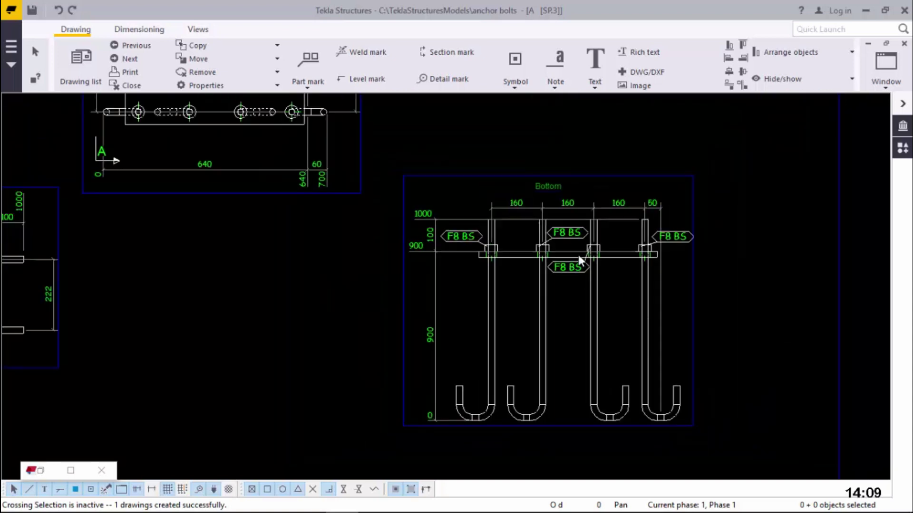
scroll(572, 243, "up", 1)
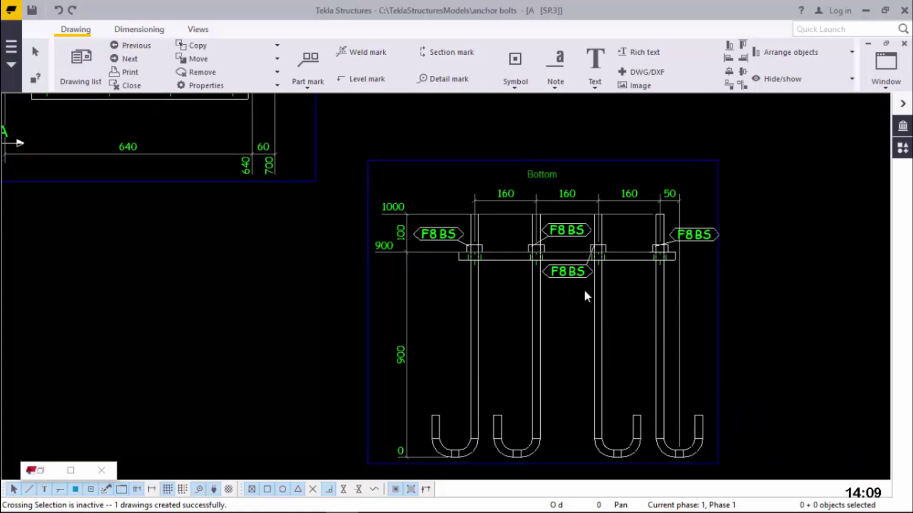
left_click(58, 10)
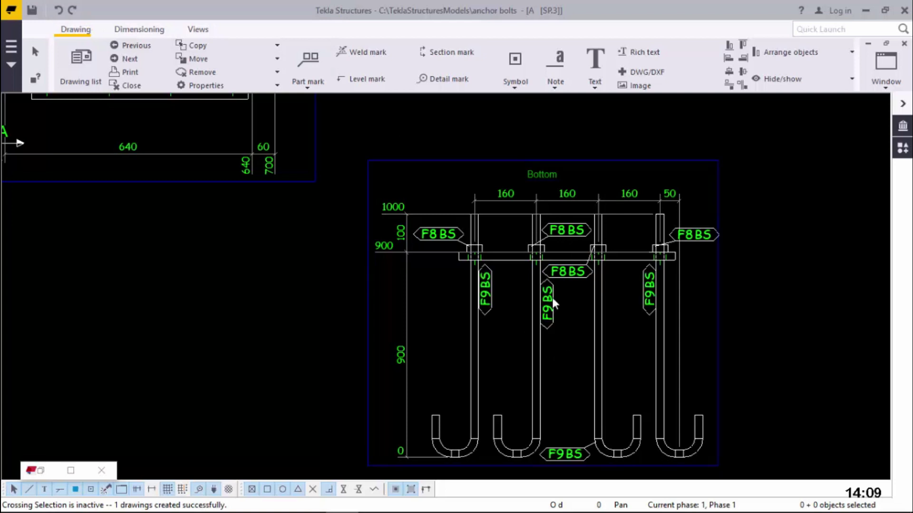
- Delete the three vertical F9 BS marks in the Bottom view, keeping the F9 BS mark beside the hooks
left_click(551, 296)
left_click(650, 291, "ctrl")
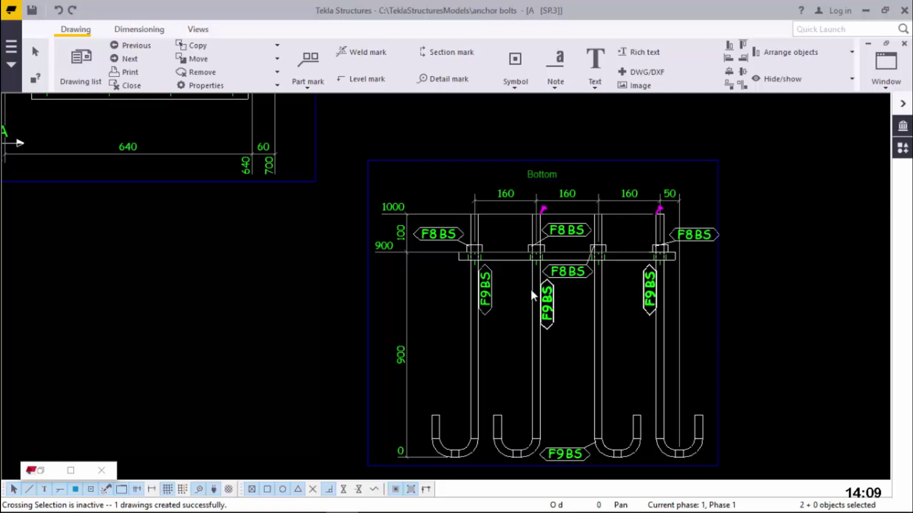
left_click(491, 286, "ctrl")
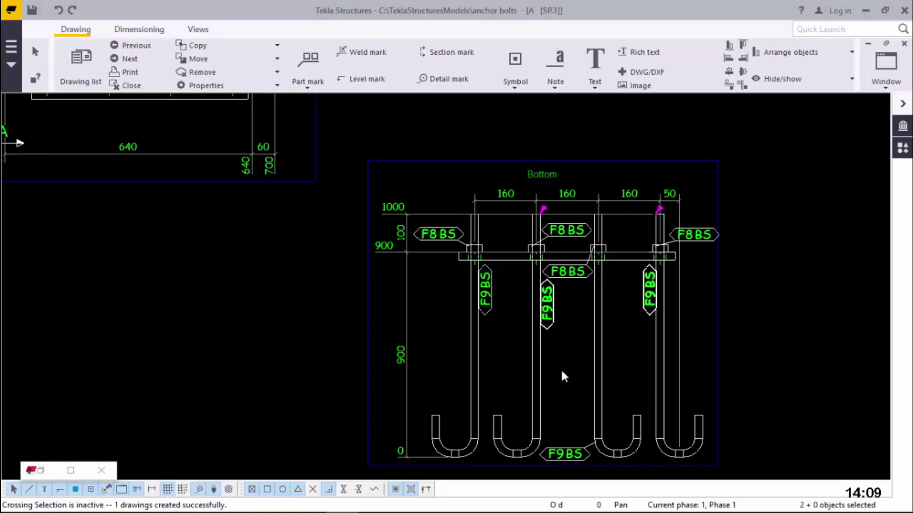
right_click(650, 298)
left_click(682, 318)
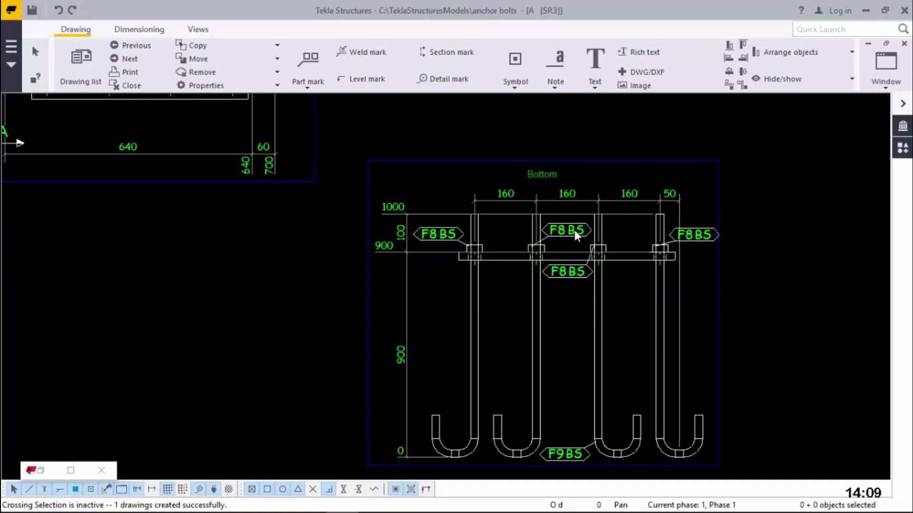
- Delete three F8 BS nut marks in the Bottom view, keeping the one at the leftmost nut
scroll(574, 230, "up", 2)
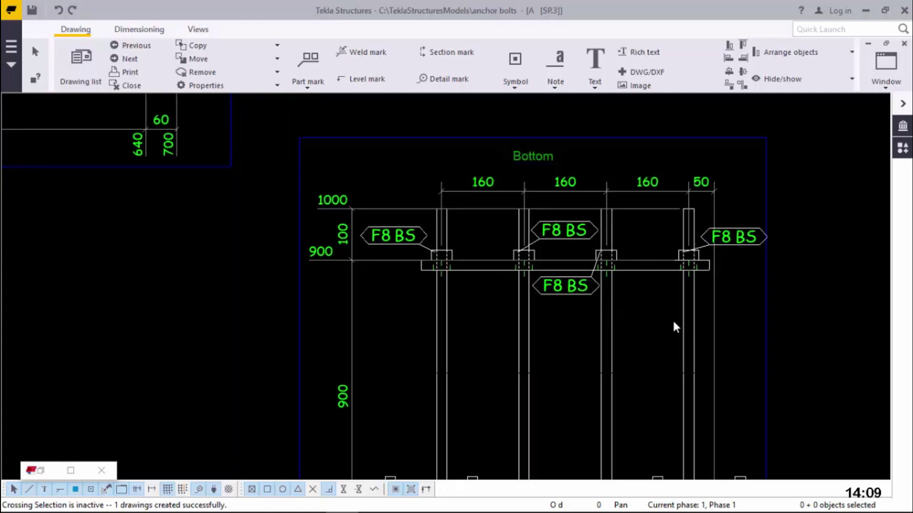
left_click(744, 247)
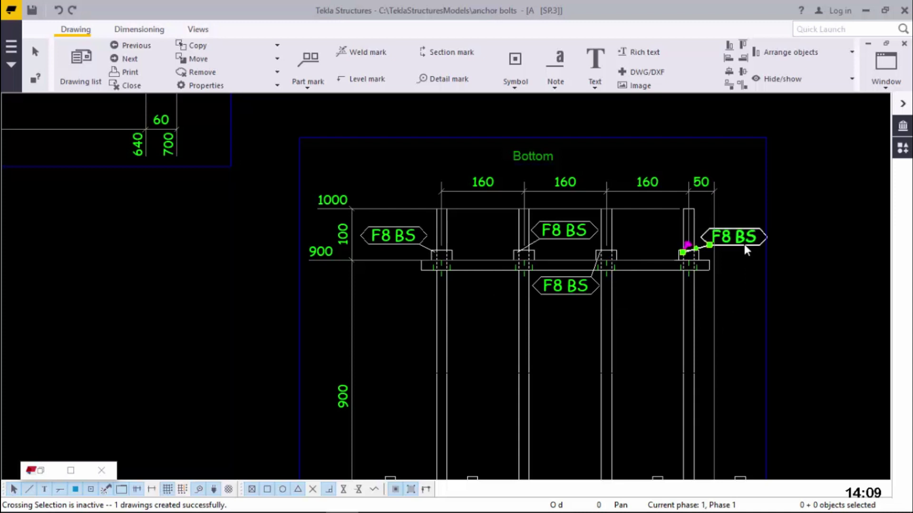
left_click(581, 231, "ctrl")
left_click(559, 294, "ctrl")
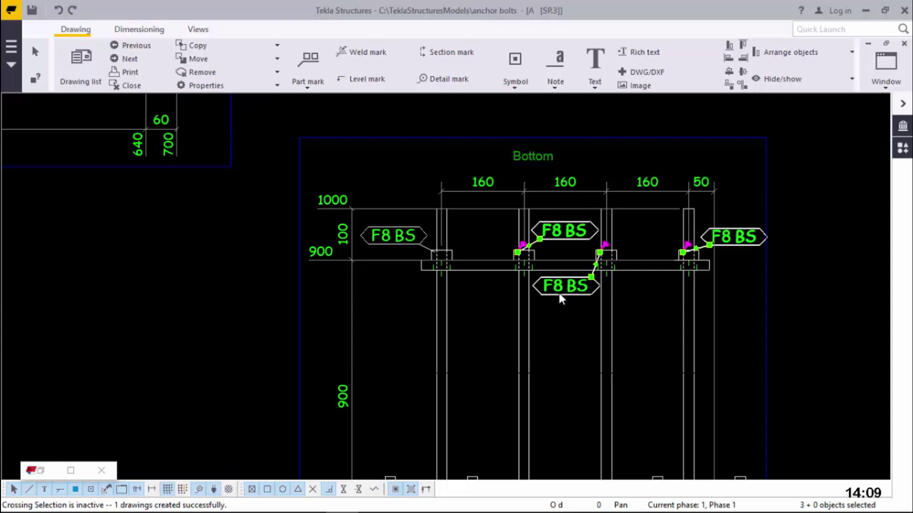
right_click(559, 293)
left_click(600, 319)
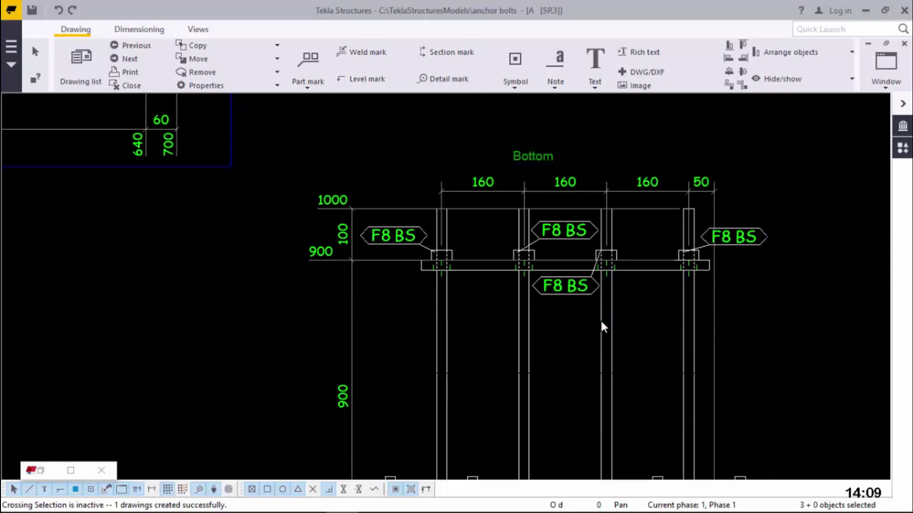
scroll(590, 226, "down", 3)
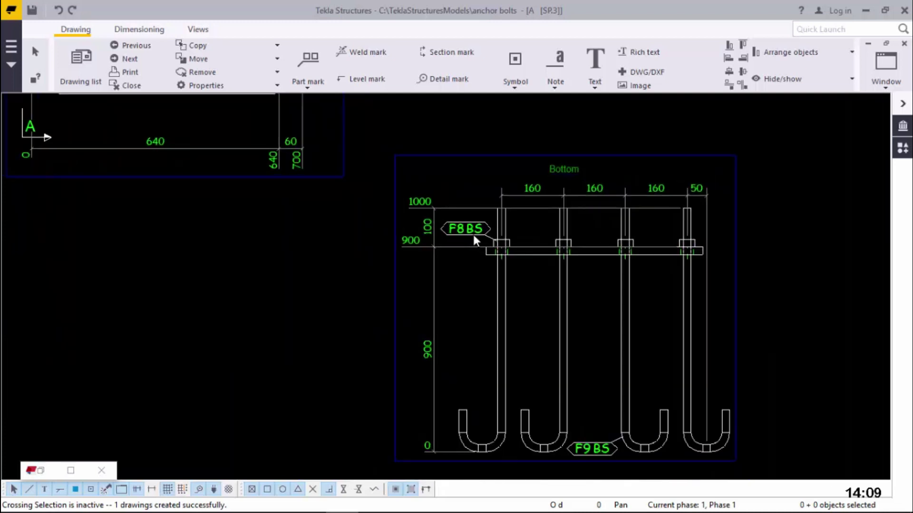
- Set the element frame colour and font colour to black for the remaining F8 BS and F9 BS marks in the Bottom view
scroll(564, 290, "down", 3)
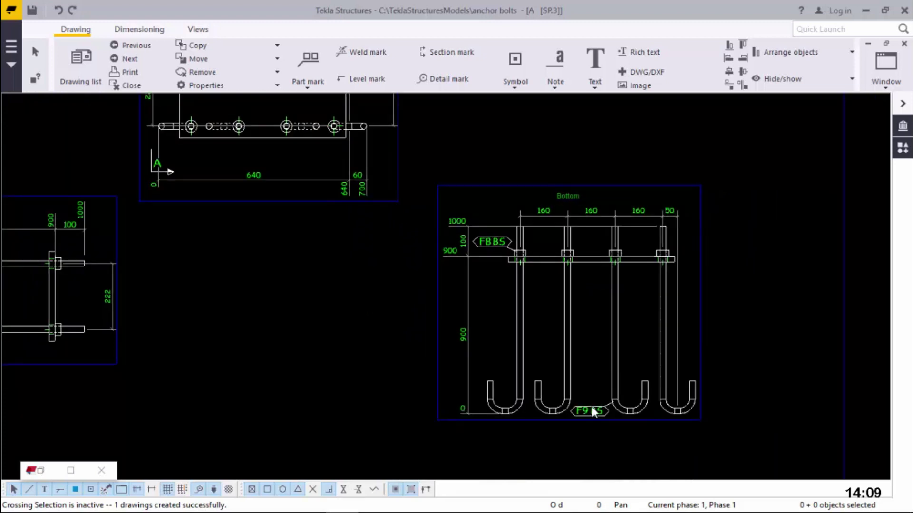
left_click(593, 408)
scroll(593, 412, "up", 2)
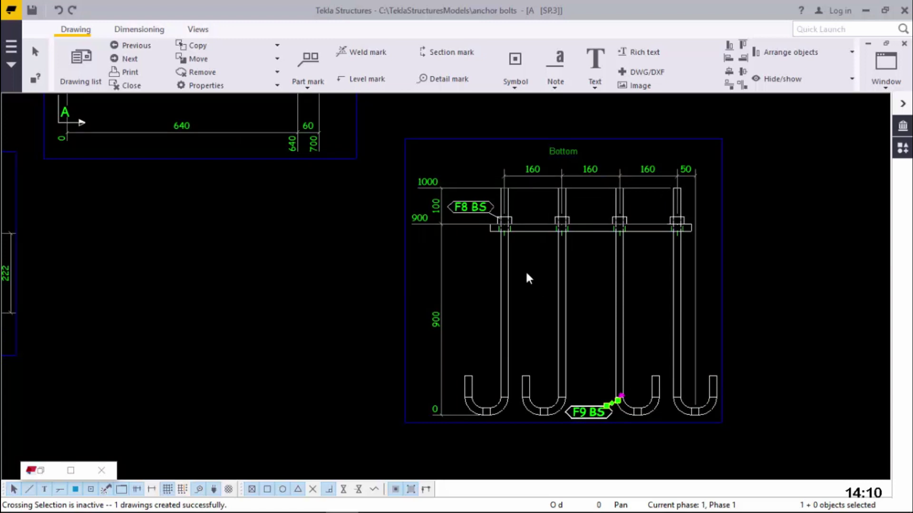
left_click(484, 207, "ctrl")
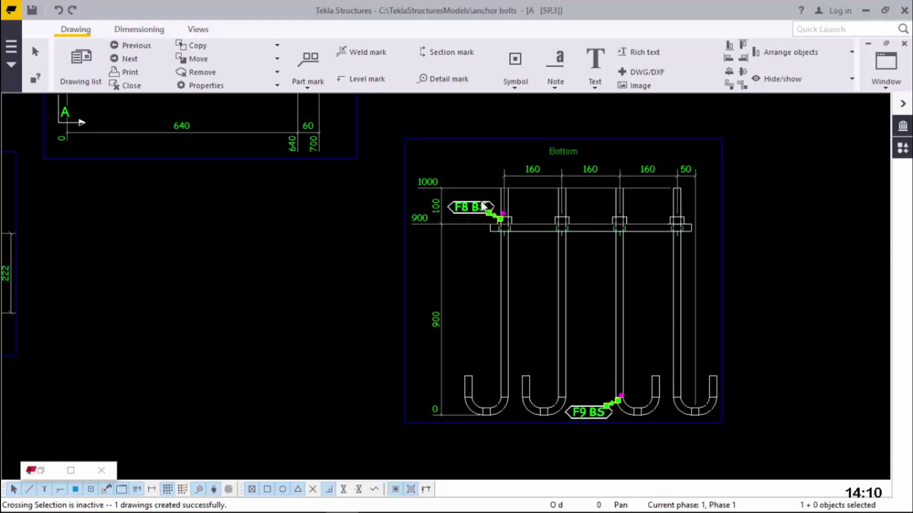
double_click(484, 207)
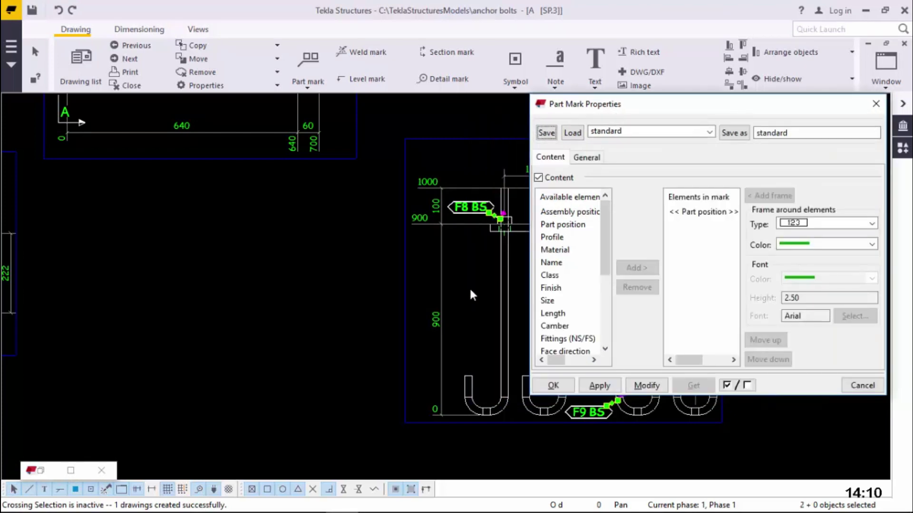
scroll(304, 326, "down", 2)
scroll(471, 318, "up", 3)
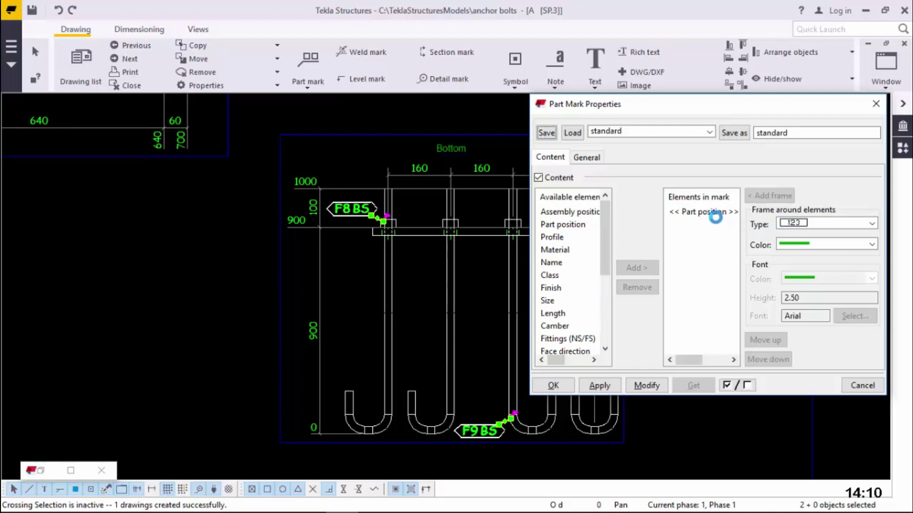
left_click(843, 244)
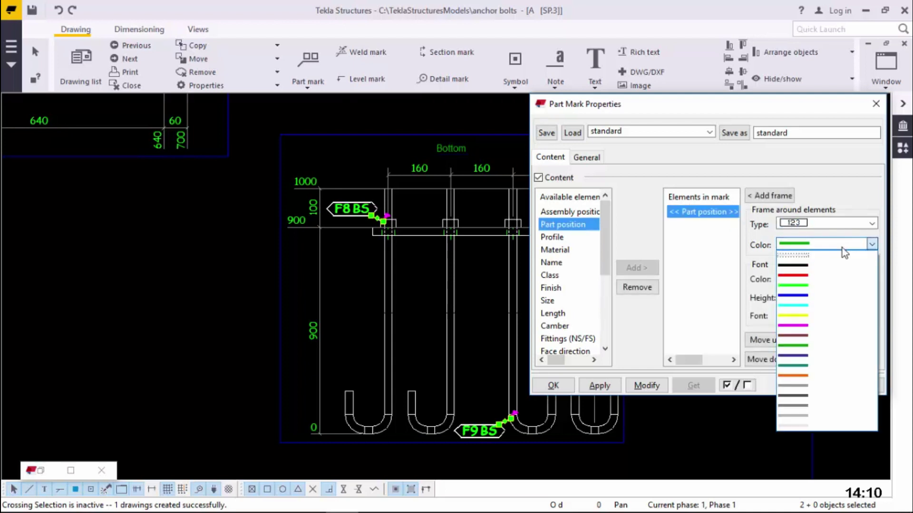
left_click(842, 265)
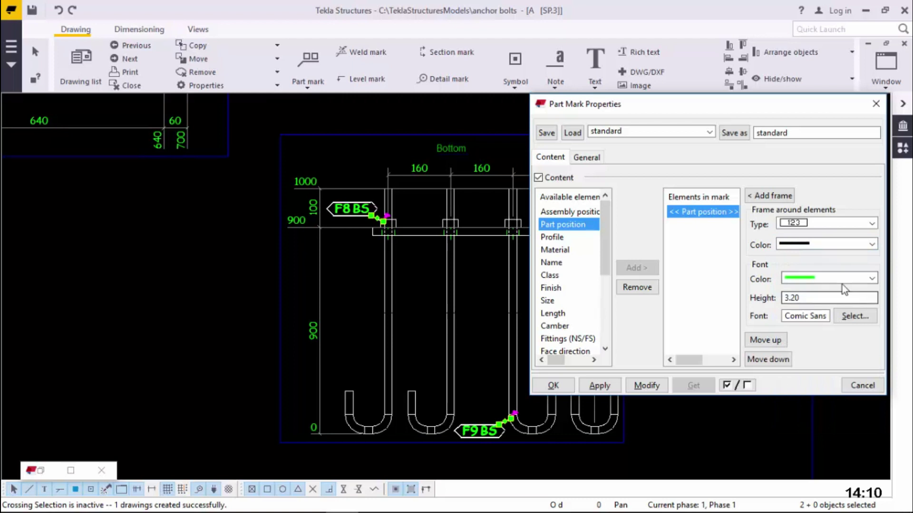
left_click(842, 284)
left_click(815, 297)
- Change the font of both part marks to RomanD Bold and apply it
left_click(853, 315)
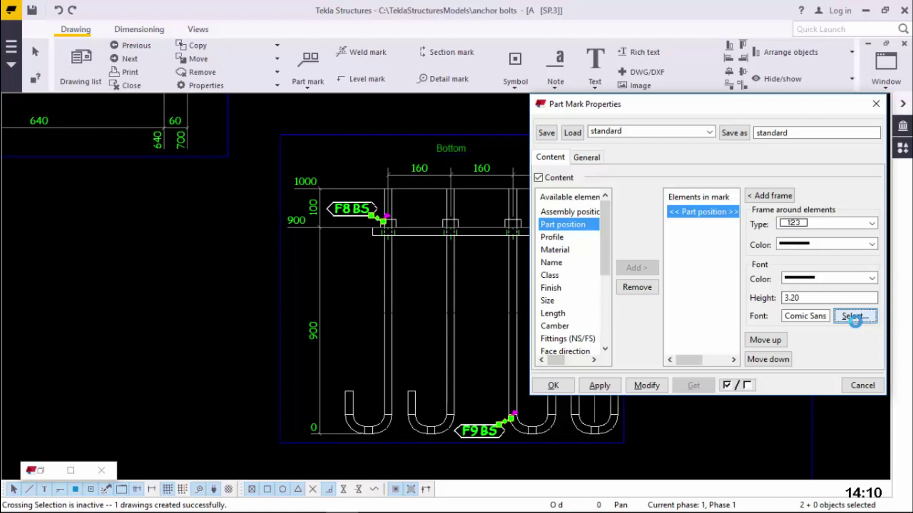
left_click(853, 317)
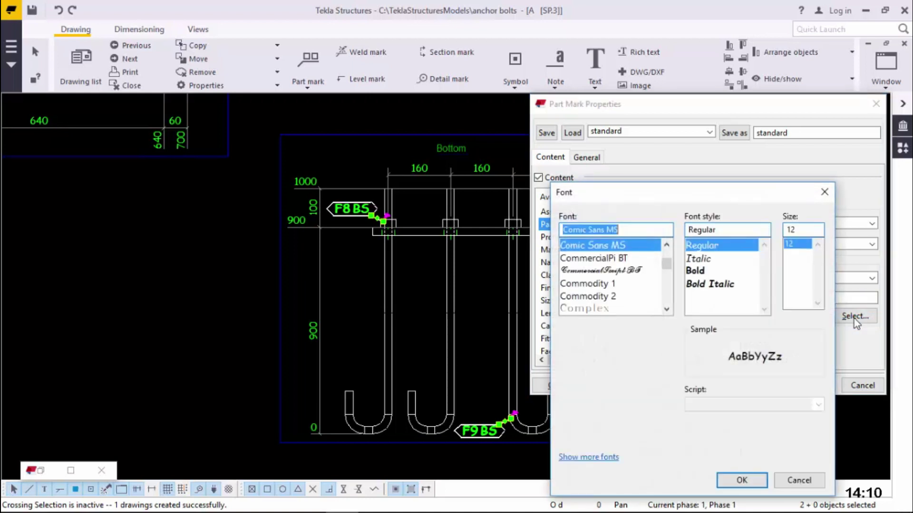
type("ro")
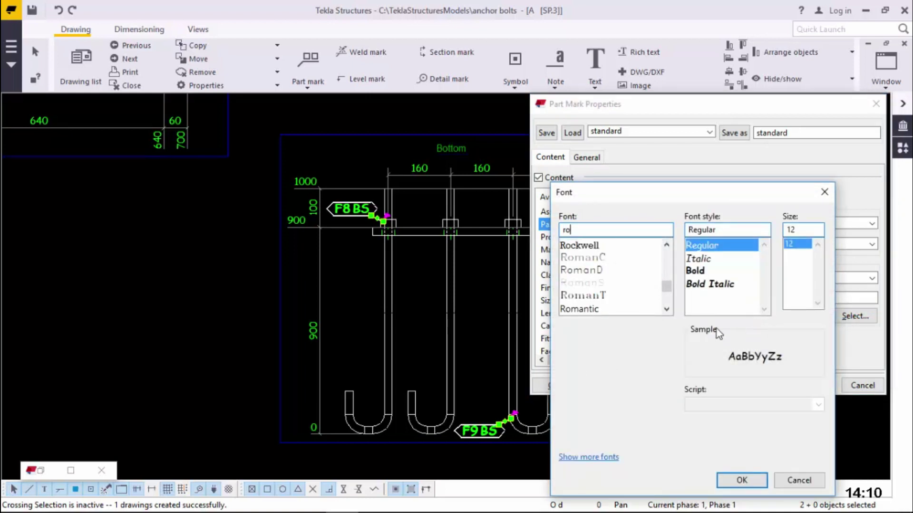
left_click(590, 270)
left_click(705, 272)
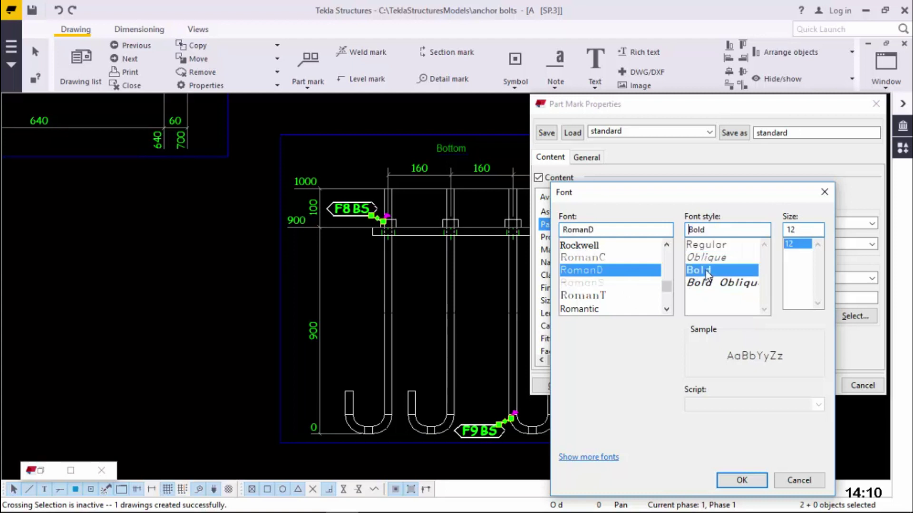
left_click(742, 481)
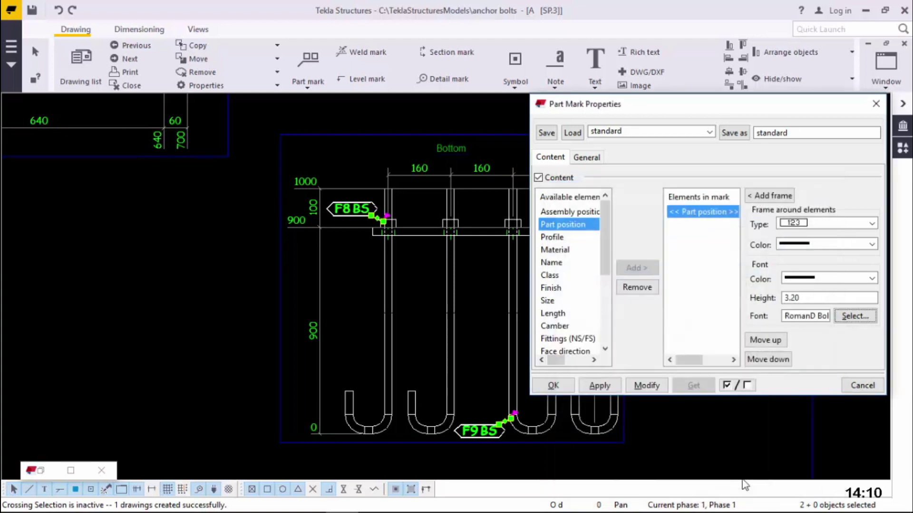
left_click(650, 387)
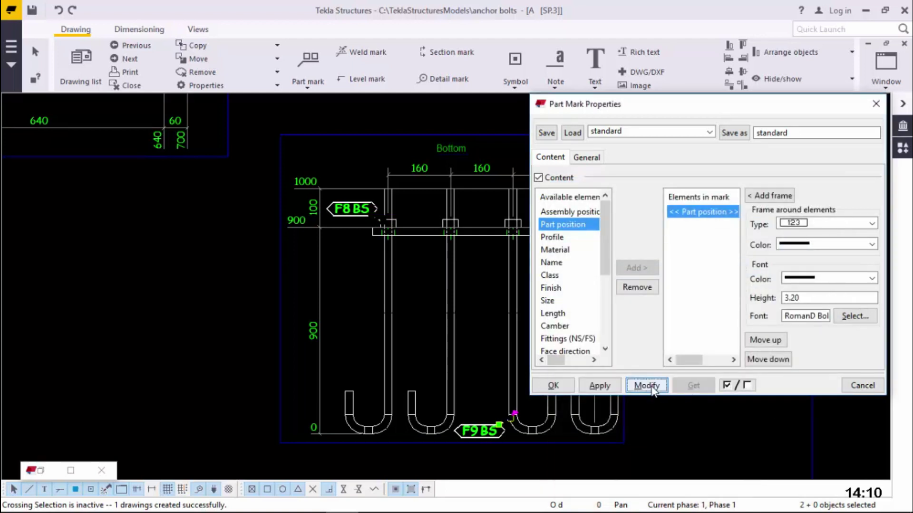
- Set the frame around both part marks to an underline and the leader line type to the angled leader only
scroll(381, 215, "up", 5)
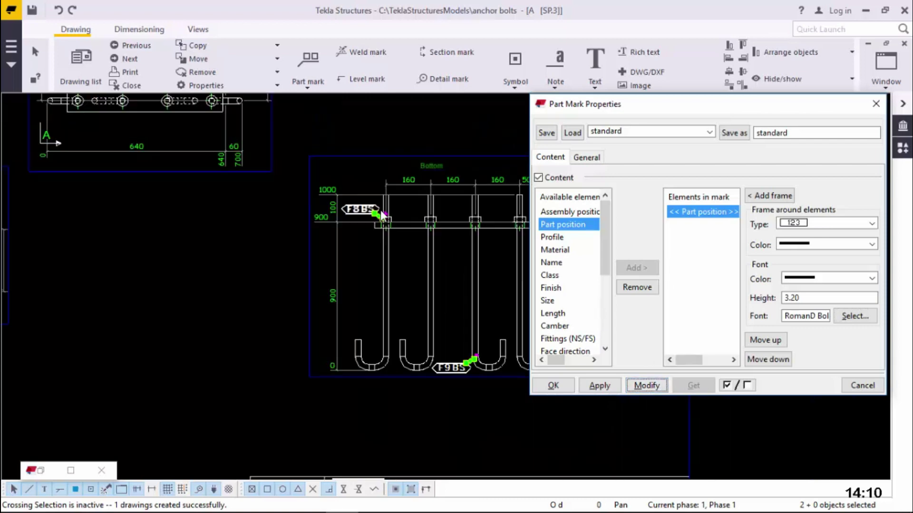
scroll(379, 207, "up", 5)
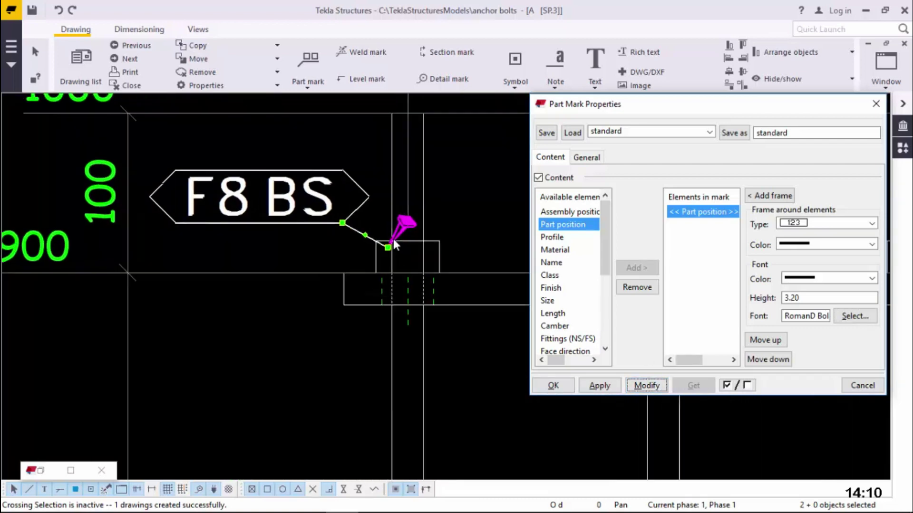
scroll(392, 272, "down", 2)
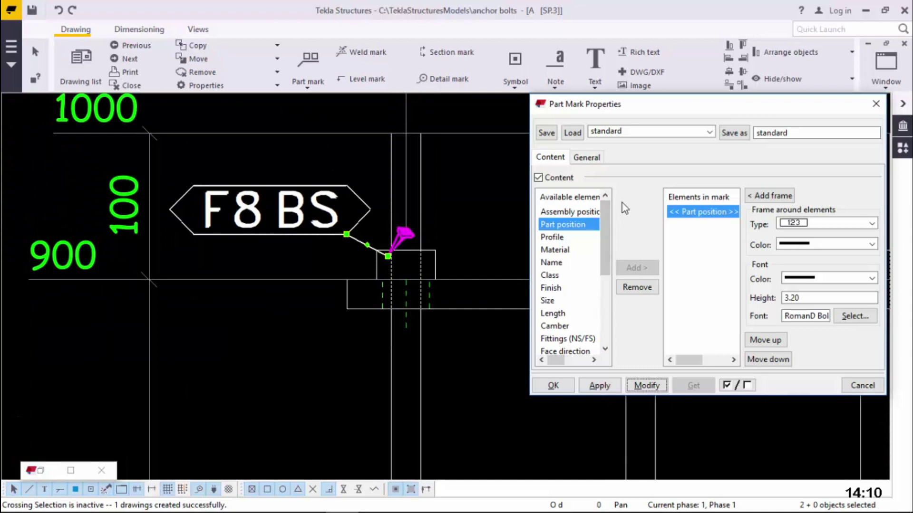
left_click(593, 160)
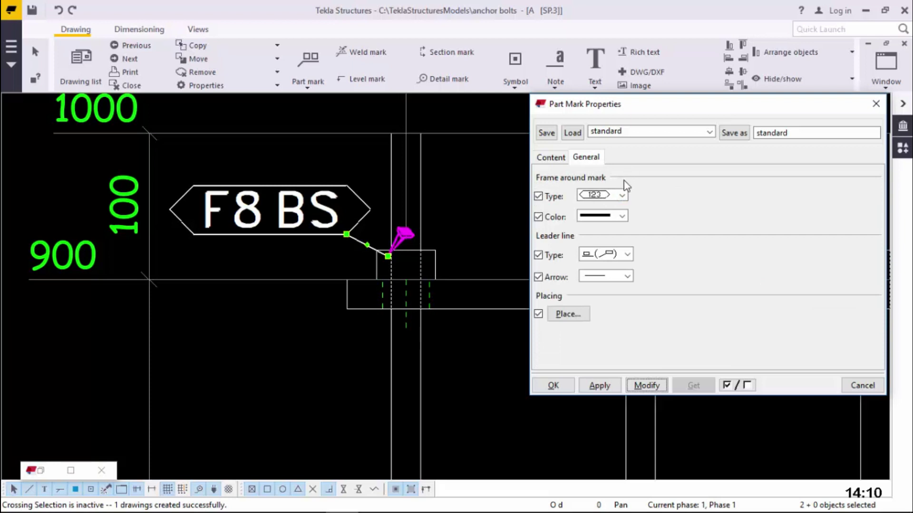
left_click(622, 195)
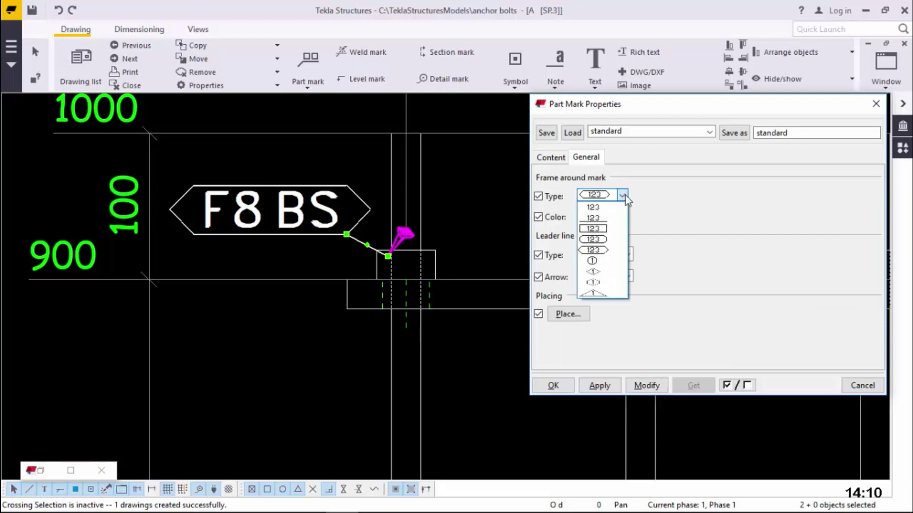
left_click(603, 218)
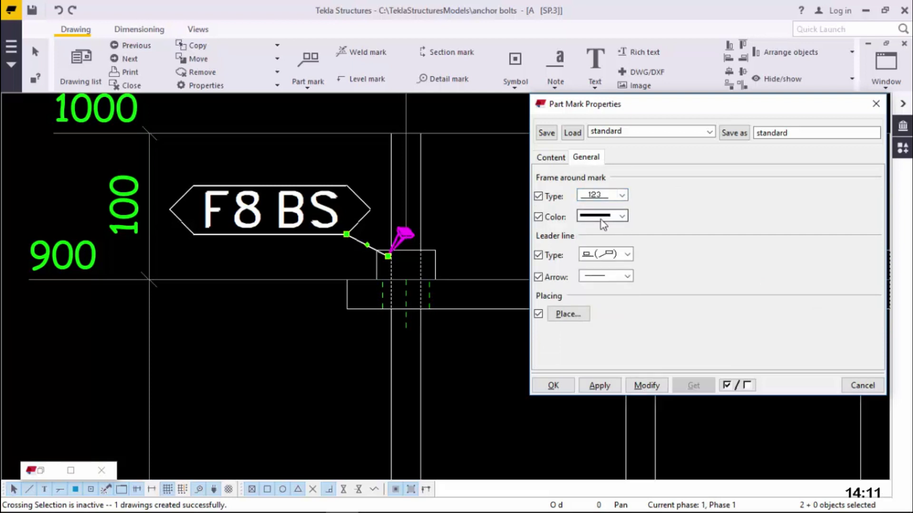
left_click(629, 255)
left_click(597, 267)
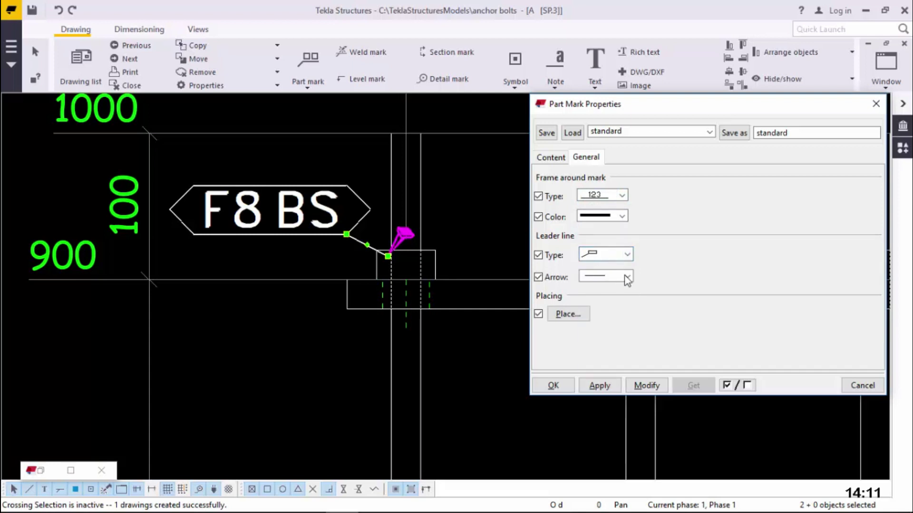
- Give the leader lines of both part marks a filled arrowhead and apply the mark properties
left_click(589, 277)
left_click(602, 288)
left_click(627, 278)
left_click(602, 119)
left_click(648, 386)
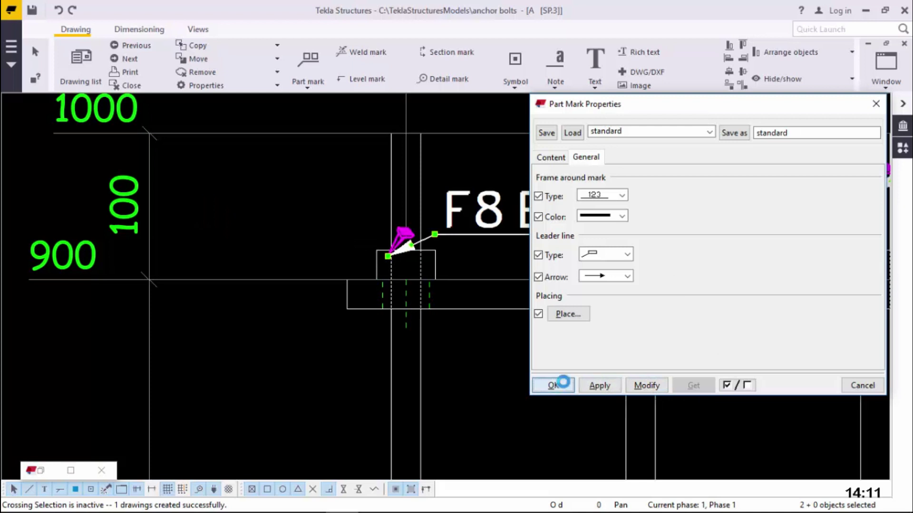
left_click(553, 386)
- Move the F8 BS and F9 BS marks together to below the base plate in the Bottom view
scroll(465, 226, "down", 2)
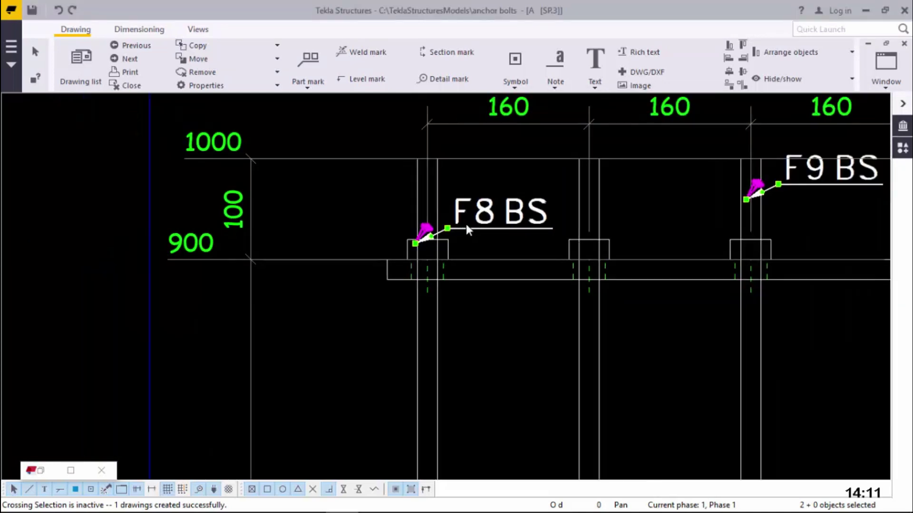
left_click_drag(449, 227, 485, 379)
left_click(524, 313)
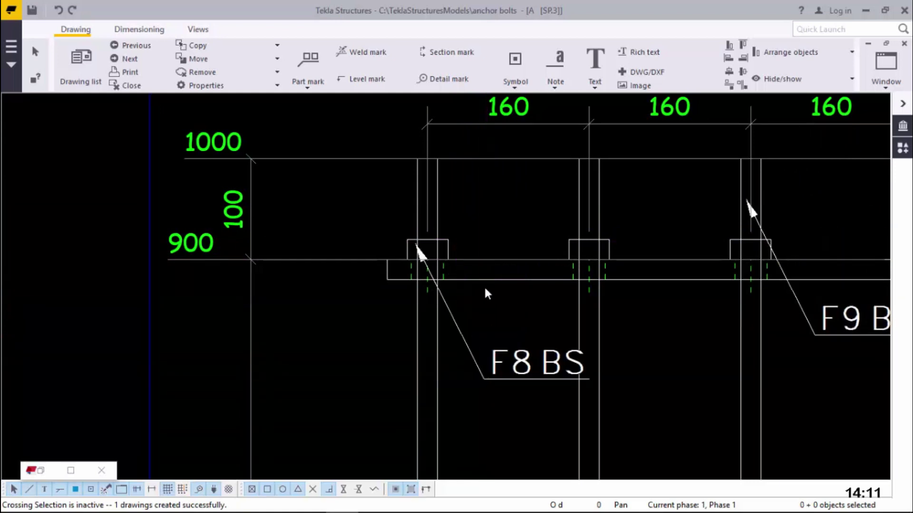
- Shift the F9 BS mark slightly closer to the third rod, below the base plate
scroll(468, 275, "down", 4)
scroll(770, 297, "up", 2)
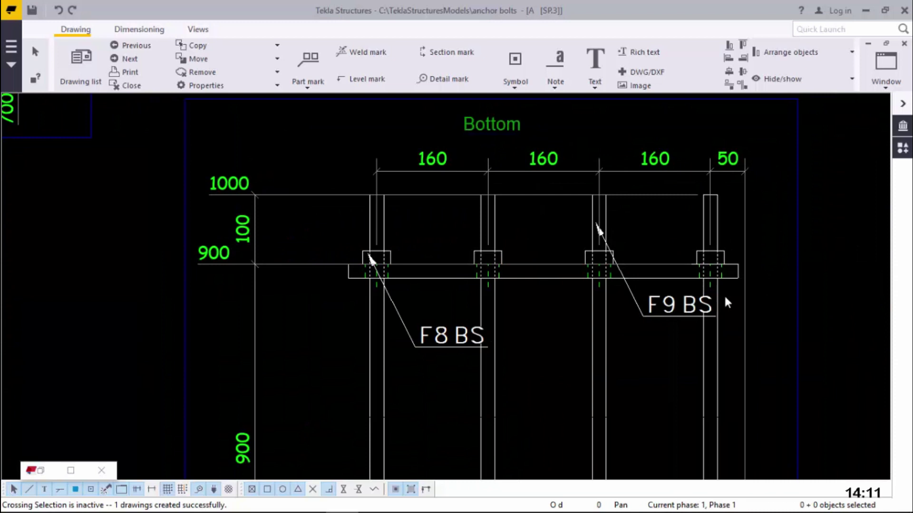
left_click(635, 318)
left_click_drag(636, 317, 618, 323)
left_click(661, 229)
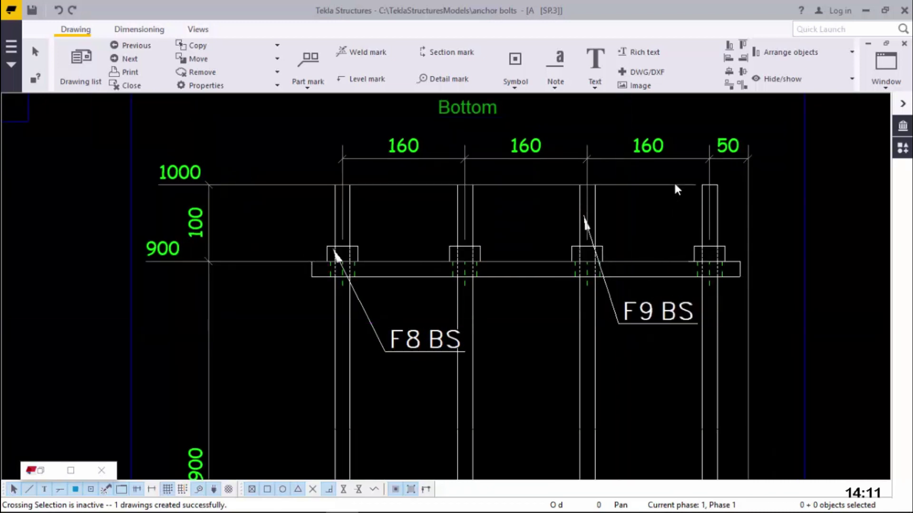
- Change the vertical dimension in the Bottom view to the straight type with relative distances only
scroll(656, 181, "down", 5)
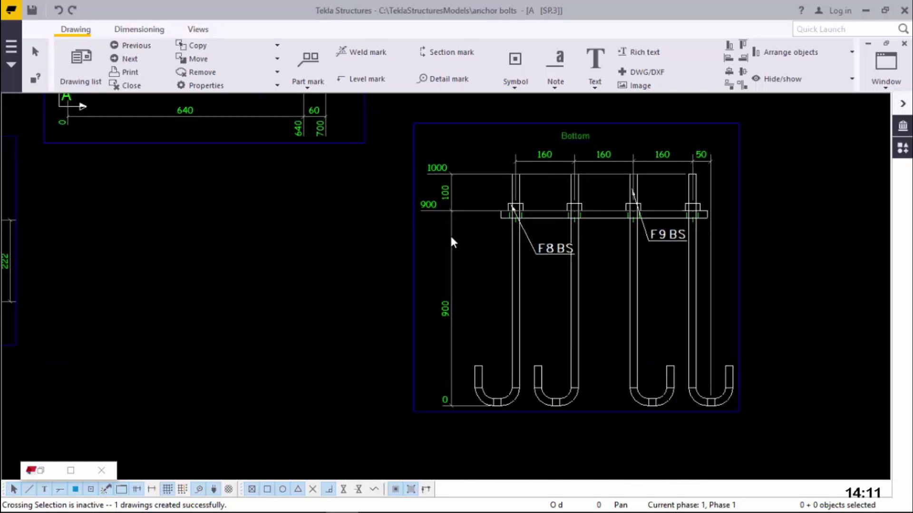
left_click(451, 237)
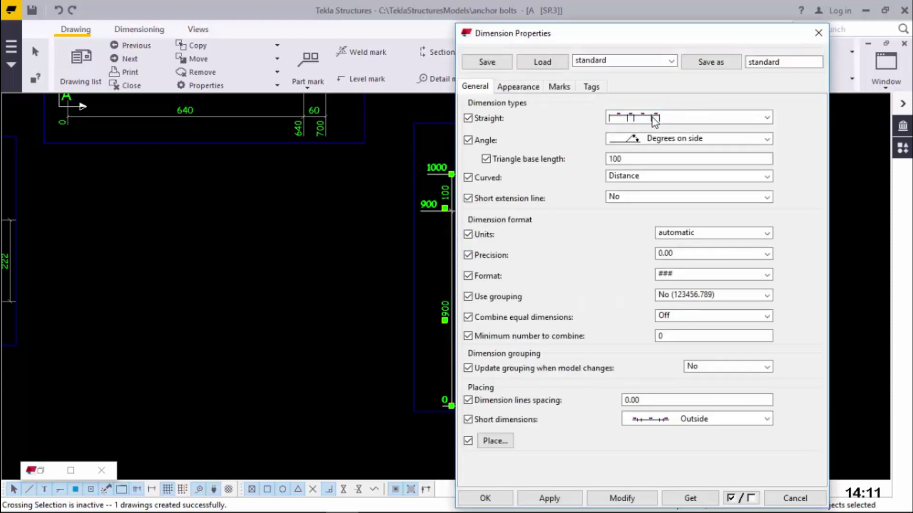
left_click(668, 117)
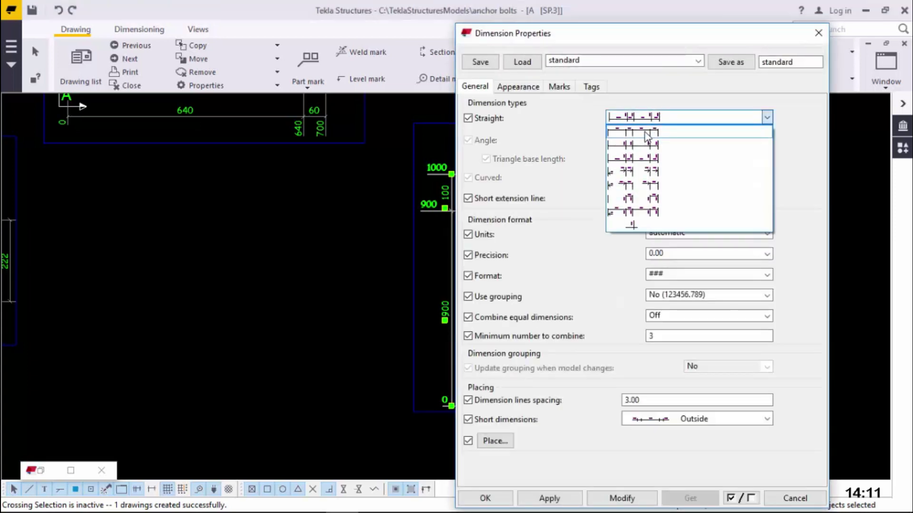
left_click(648, 133)
left_click(598, 498)
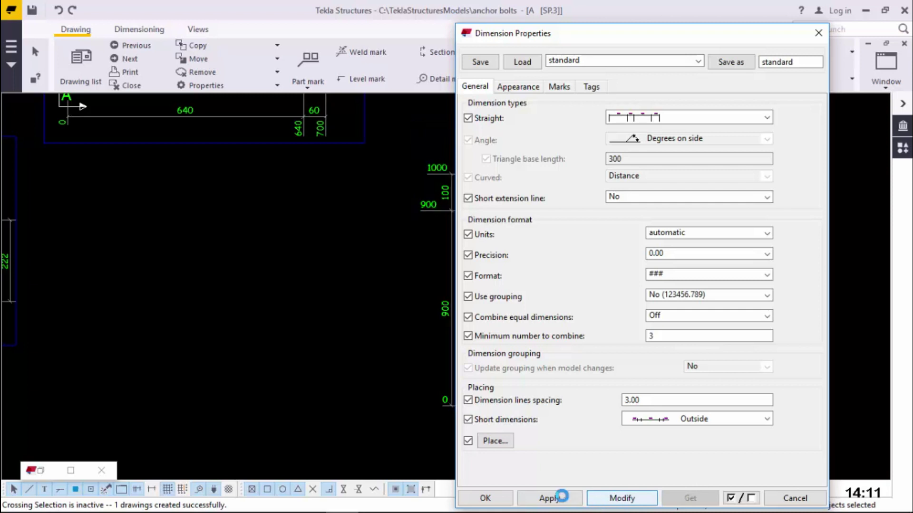
left_click(485, 498)
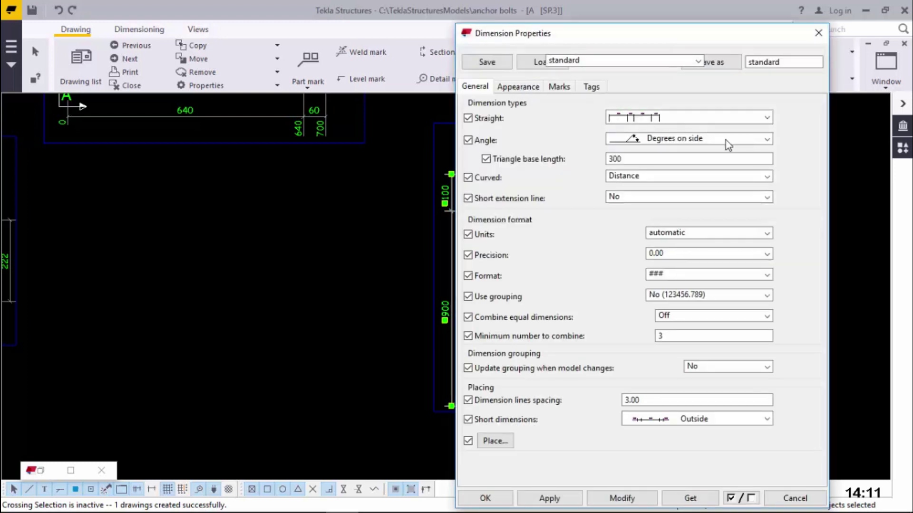
- Set both the text colour and the line colour of the Bottom view's vertical dimension to black
left_click(616, 121)
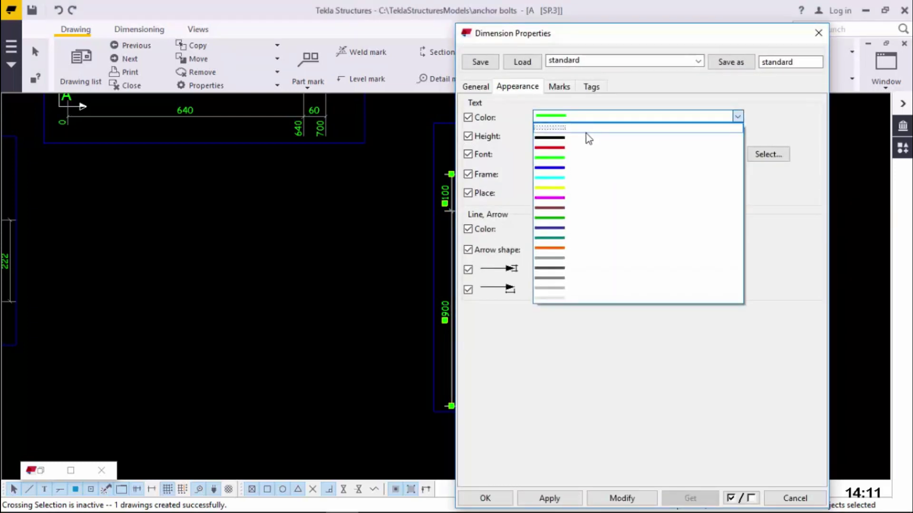
left_click(572, 172)
left_click(571, 230)
left_click(550, 283)
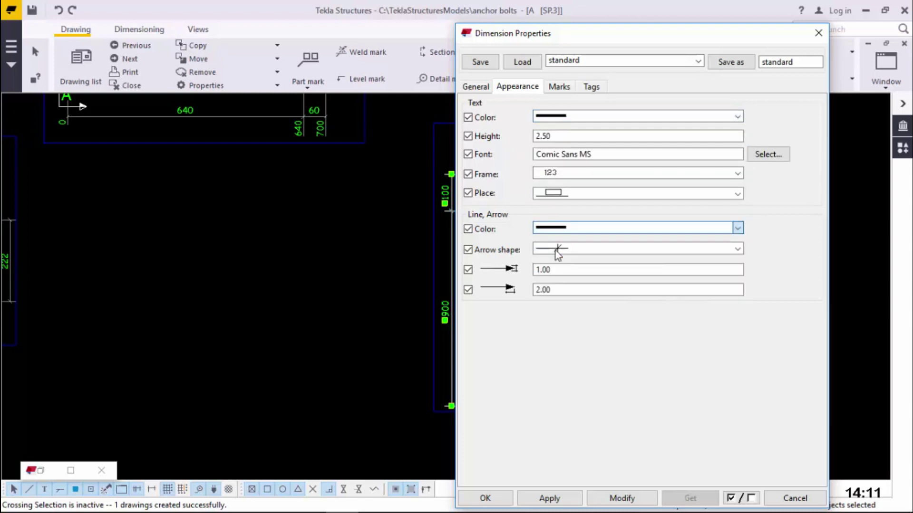
- Change the vertical dimension's text font to RomanD Bold and apply its dimension properties
left_click(769, 155)
type("ro")
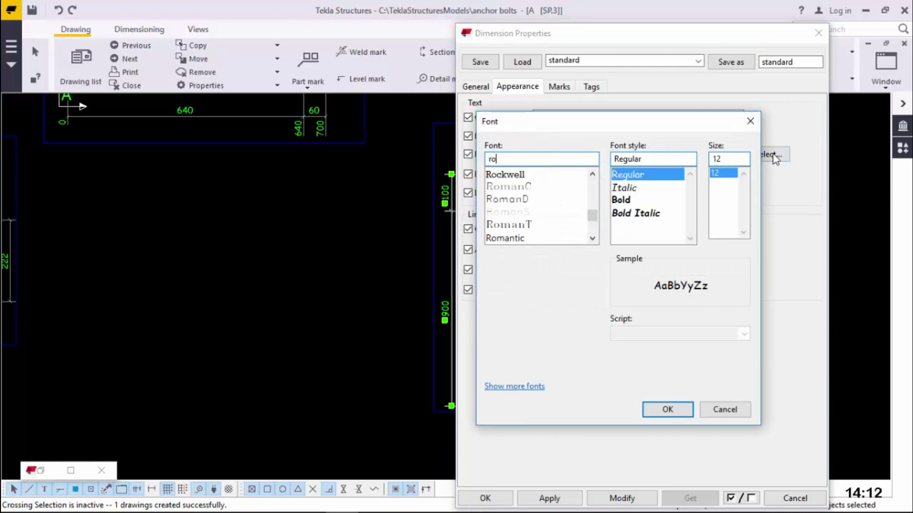
left_click(522, 199)
left_click(622, 199)
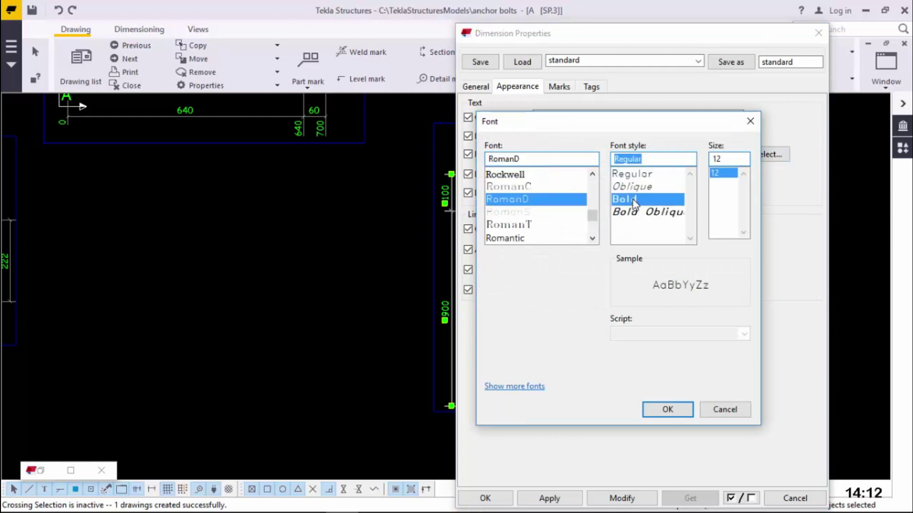
left_click(653, 411)
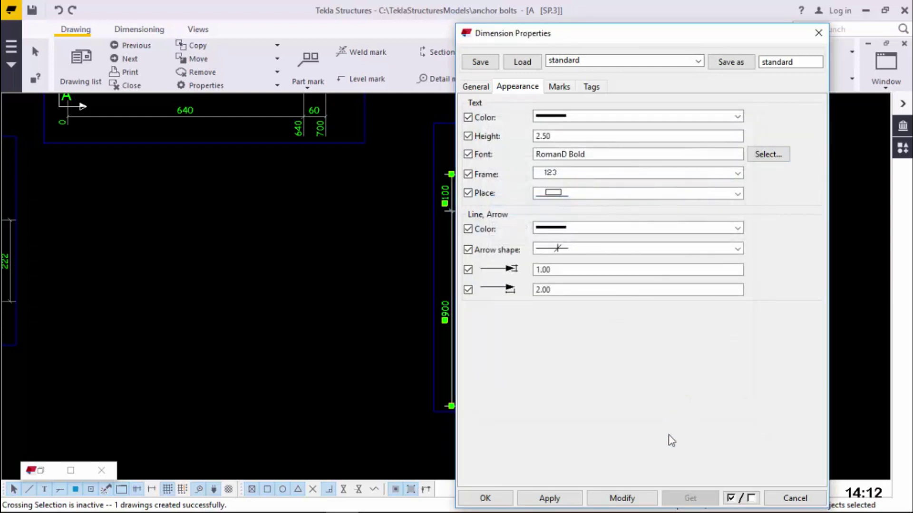
left_click(504, 497)
- Give the horizontal dimension in the Bottom view black text in the RomanD Bold font
scroll(613, 144, "up", 3)
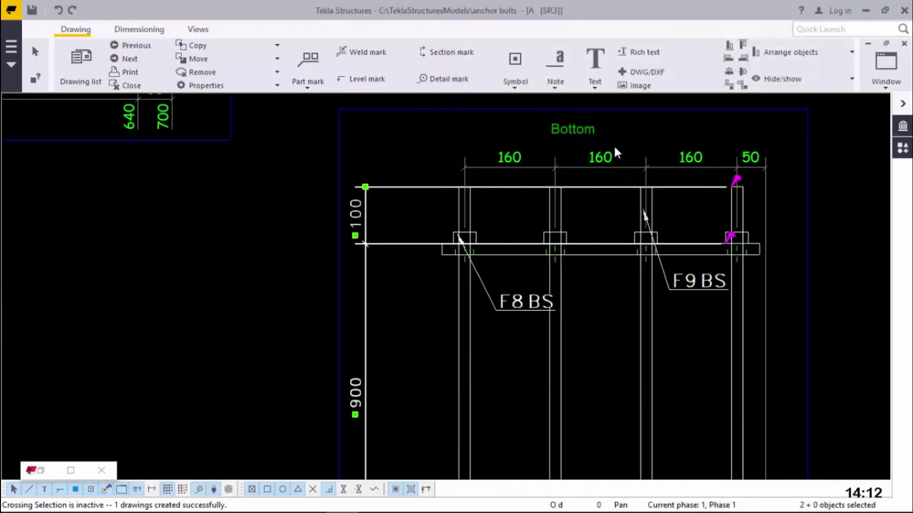
double_click(602, 173)
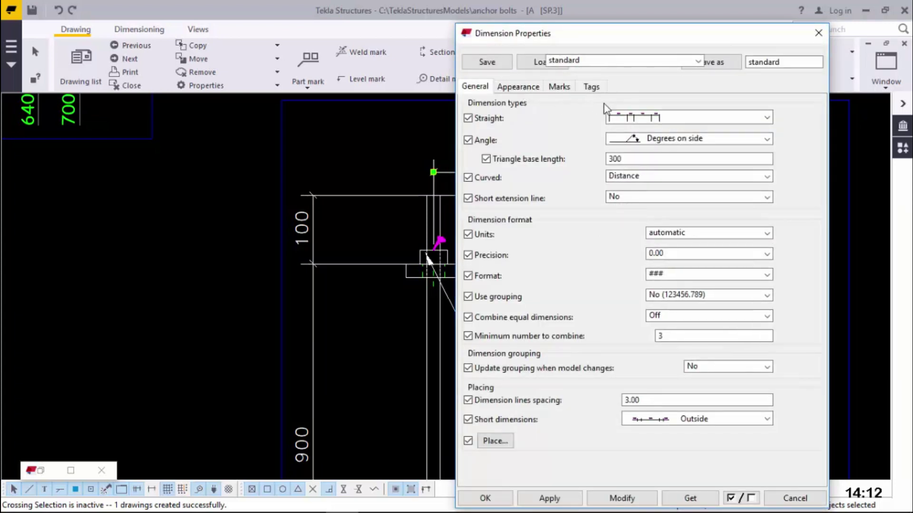
left_click(518, 86)
left_click(625, 117)
left_click(574, 138)
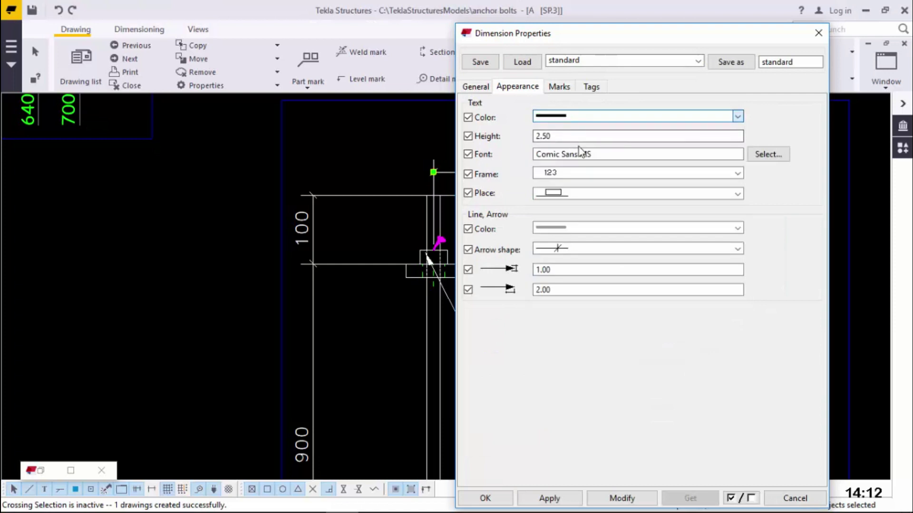
left_click(774, 153)
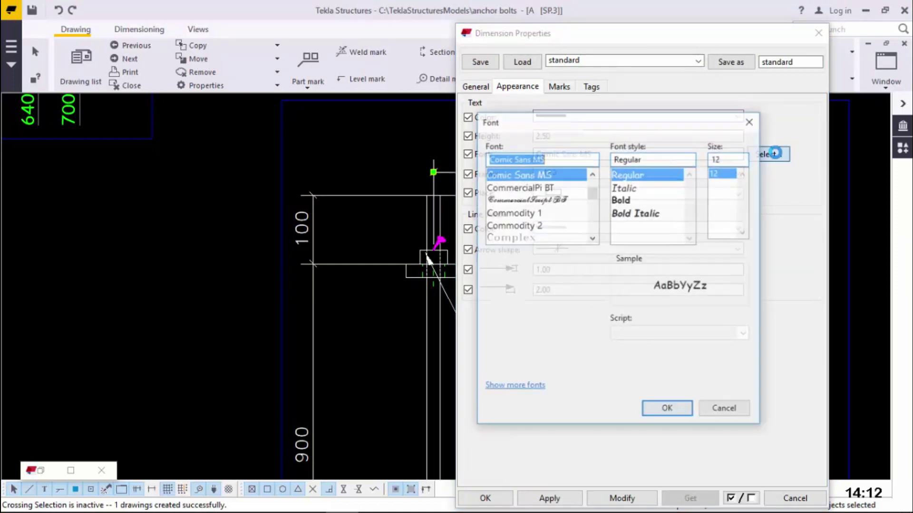
type("ro")
left_click(519, 199)
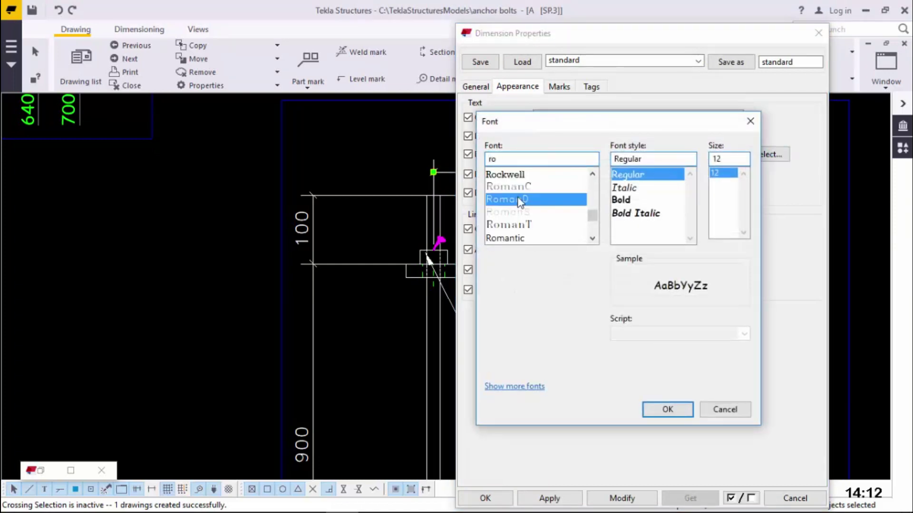
left_click(634, 199)
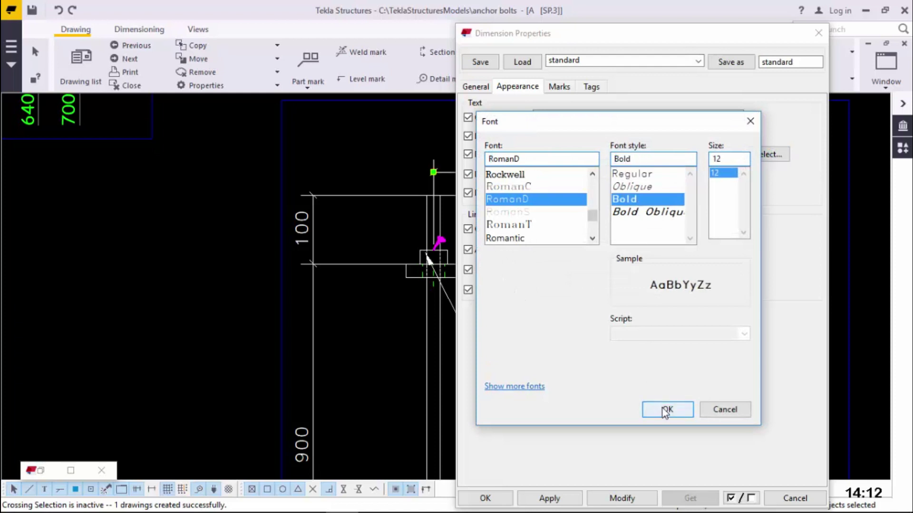
left_click(664, 409)
- Set the horizontal dimension's line colour to black, apply its properties and clear the selection
left_click(586, 229)
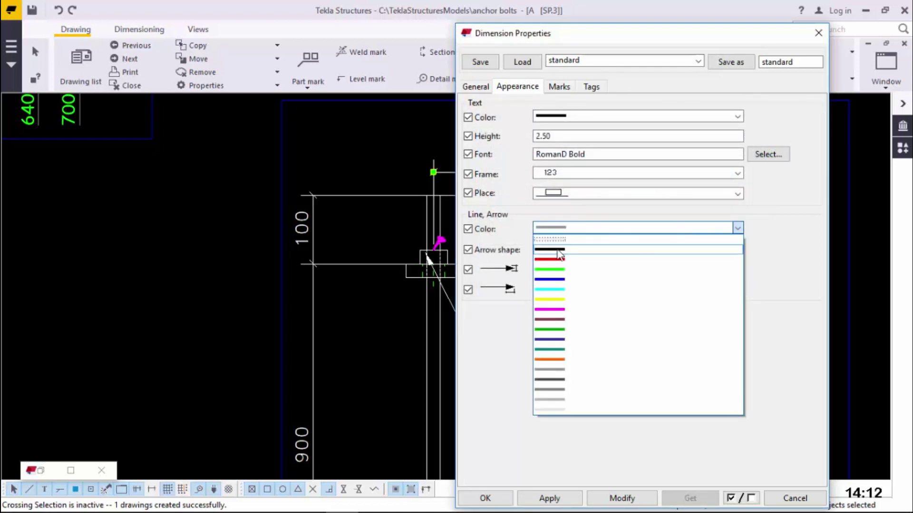
left_click(570, 377)
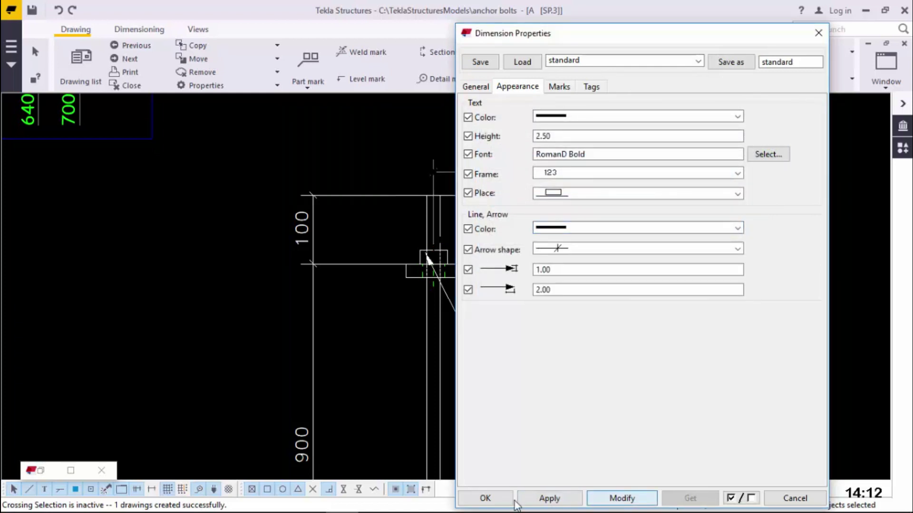
left_click(496, 501)
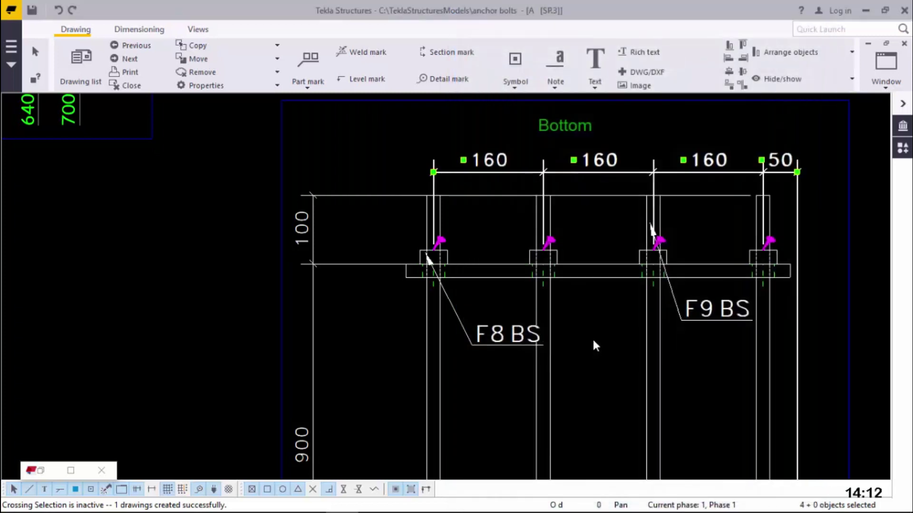
left_click(594, 337)
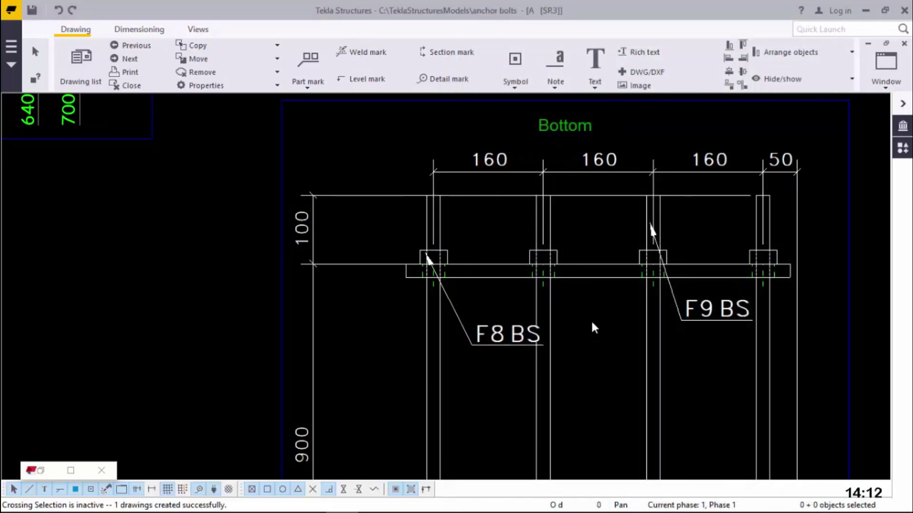
- Turn on the center line for all four anchor rods in the Bottom view
scroll(603, 245, "down", 5)
scroll(665, 299, "up", 4)
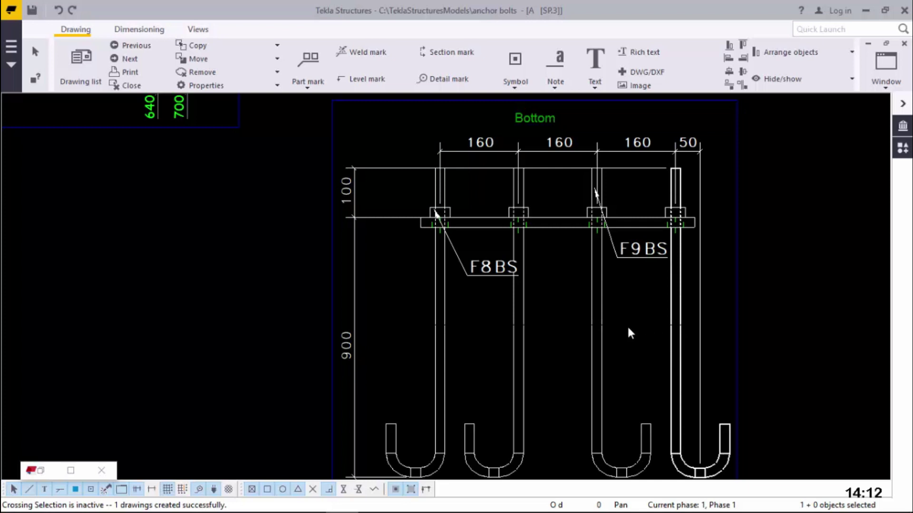
left_click(591, 326, "ctrl")
left_click(516, 330, "ctrl")
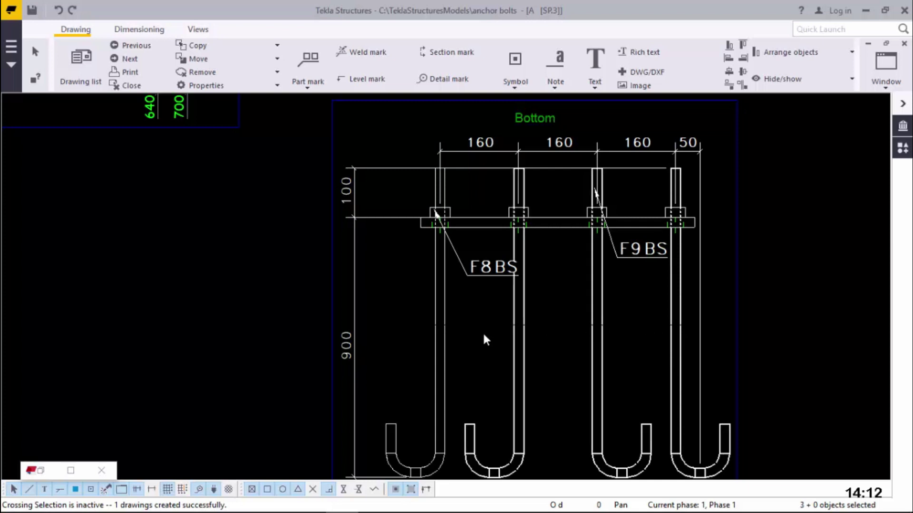
double_click(445, 329, "ctrl")
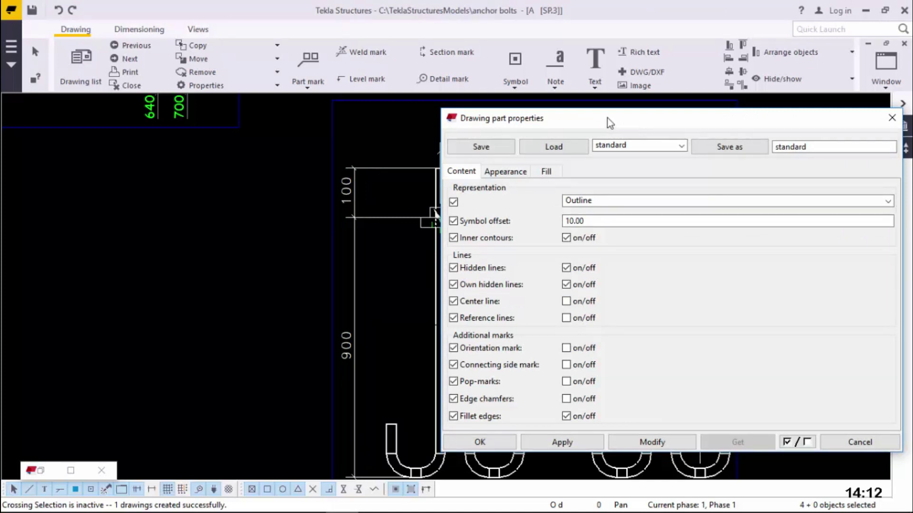
left_click_drag(606, 118, 689, 101)
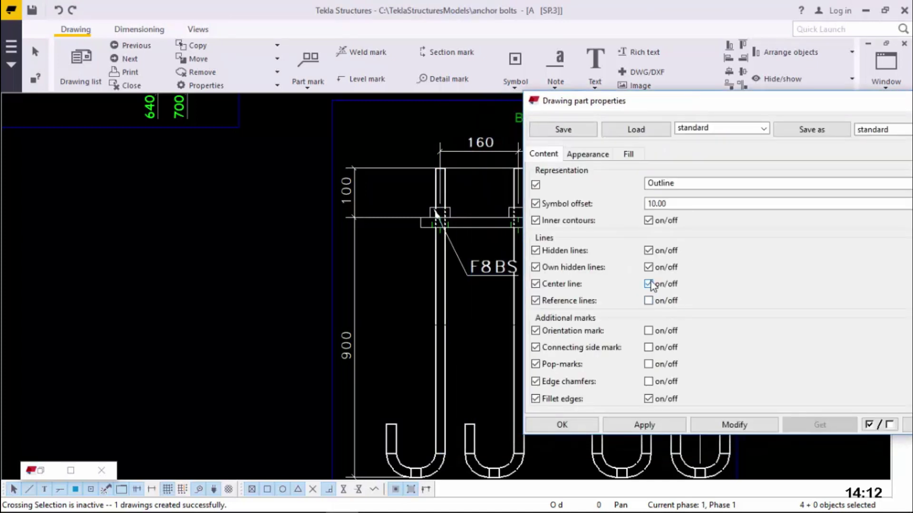
left_click(741, 424)
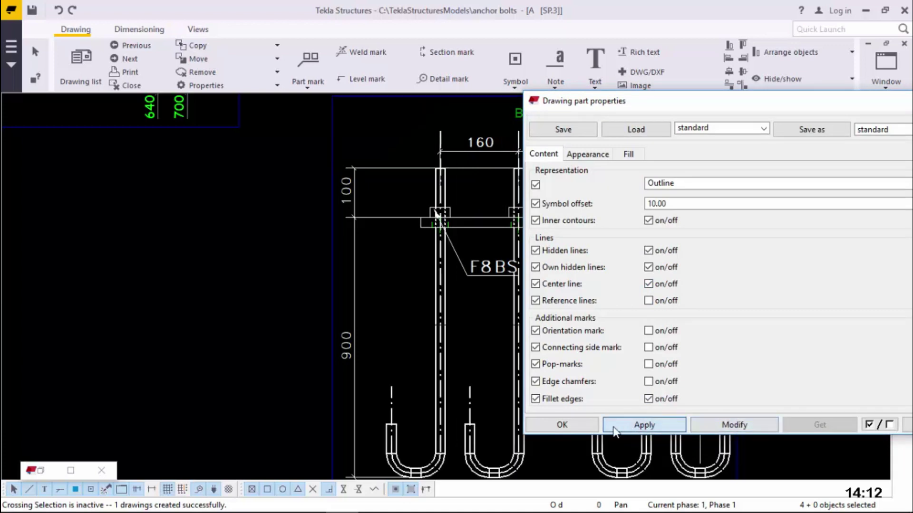
left_click(543, 430)
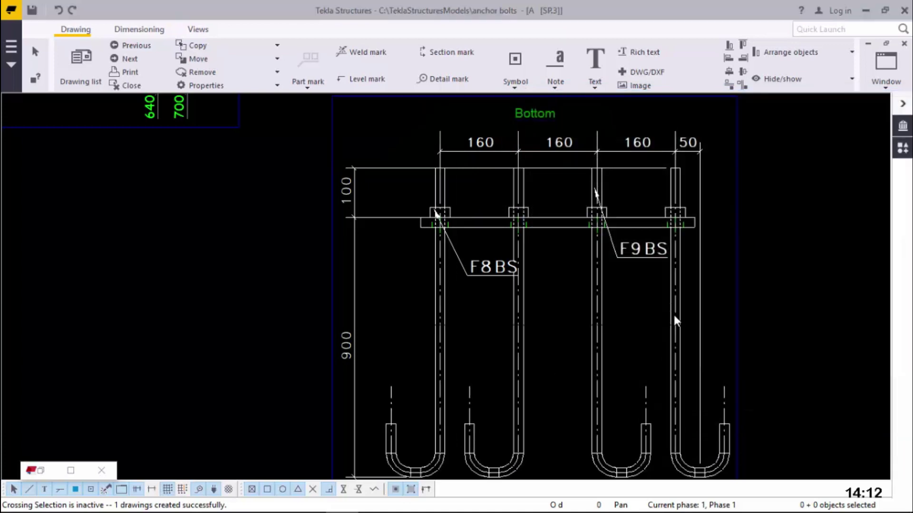
- Delete the 640 and 60 dimension line below the base plate in the Front view
scroll(670, 376, "down", 5)
scroll(615, 301, "up", 2)
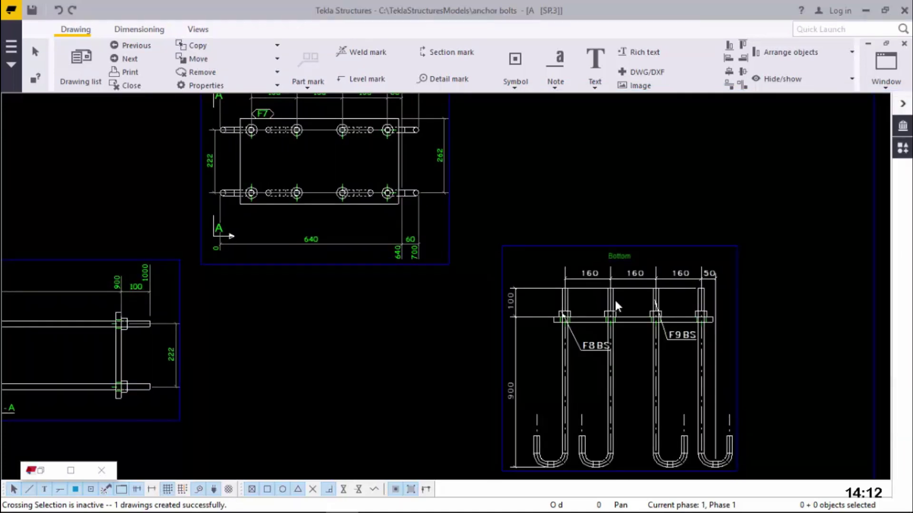
scroll(640, 315, "down", 2)
scroll(421, 180, "down", 2)
scroll(387, 170, "up", 4)
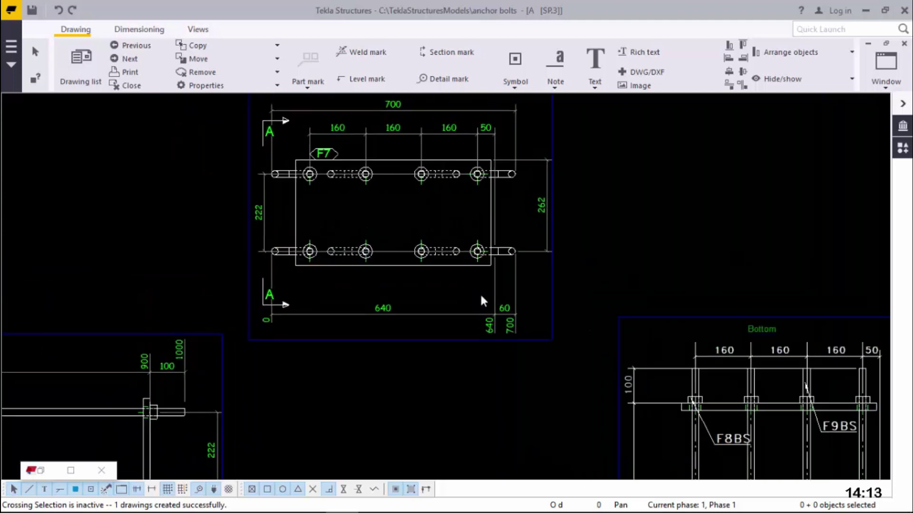
left_click(495, 315)
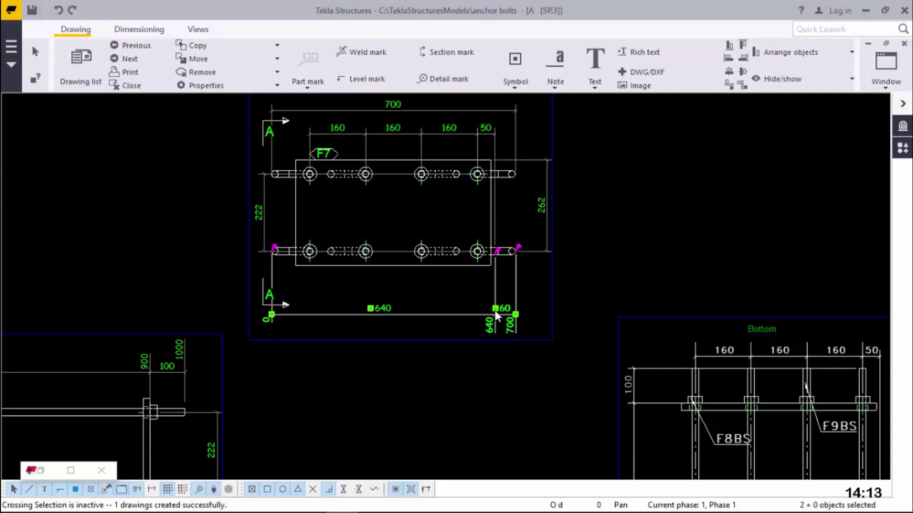
right_click(494, 310)
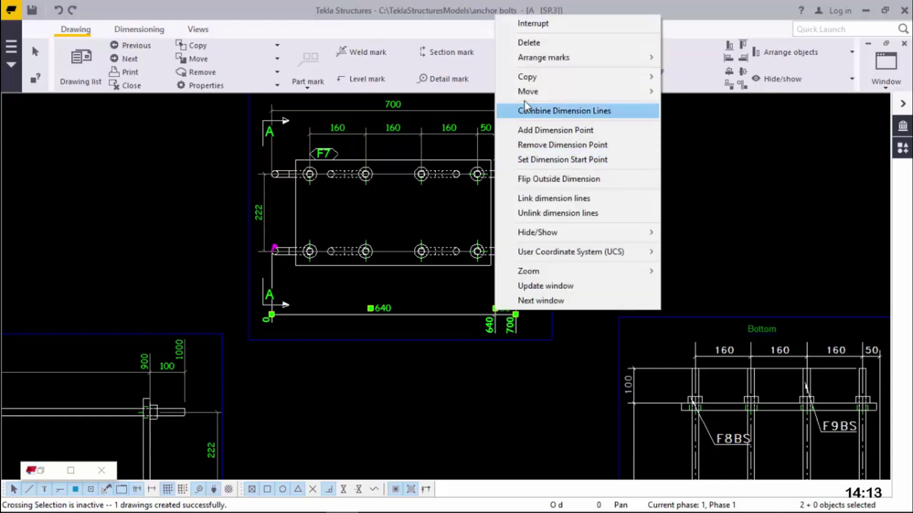
left_click(527, 46)
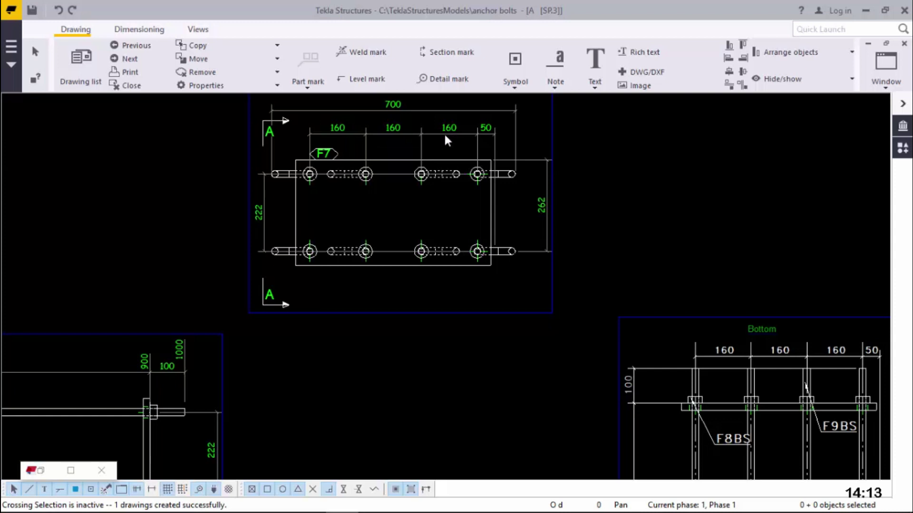
- Delete the overall 700 dimension above the base plate in the Front view
left_click(458, 106)
right_click(459, 106)
left_click(507, 156)
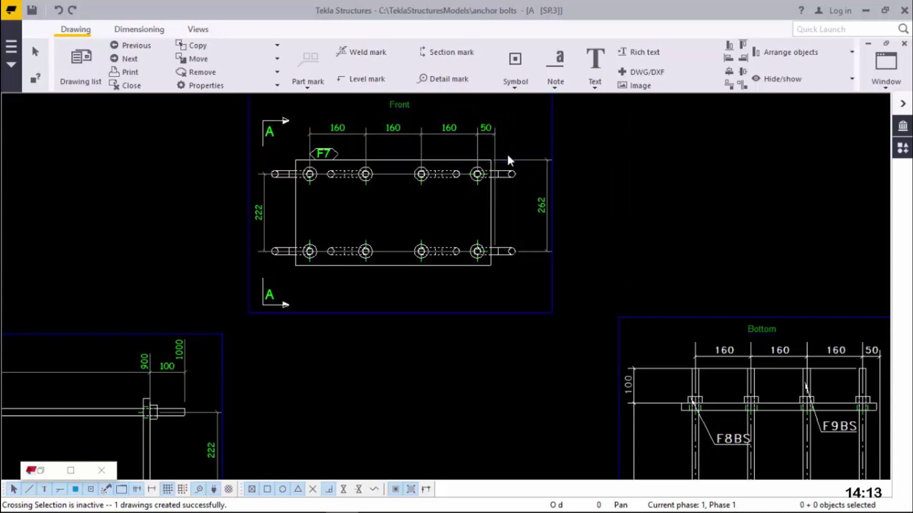
scroll(352, 131, "up", 3)
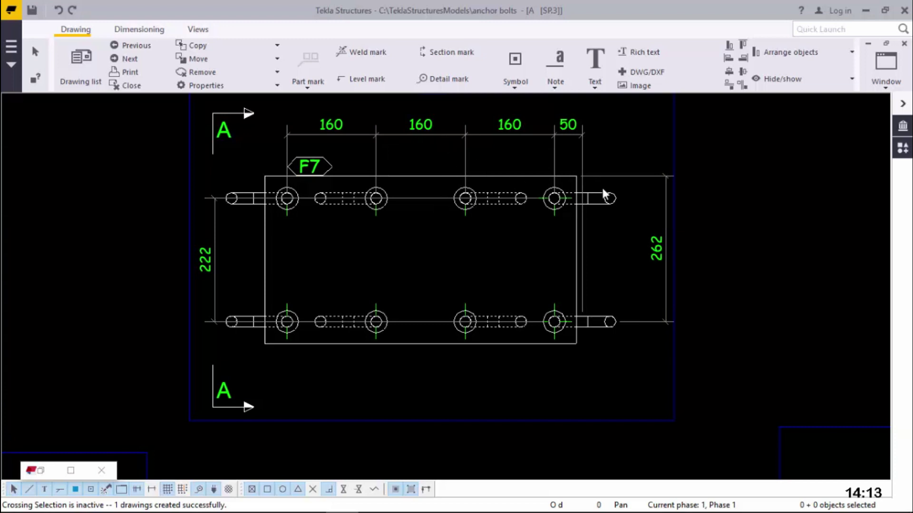
left_click(139, 30)
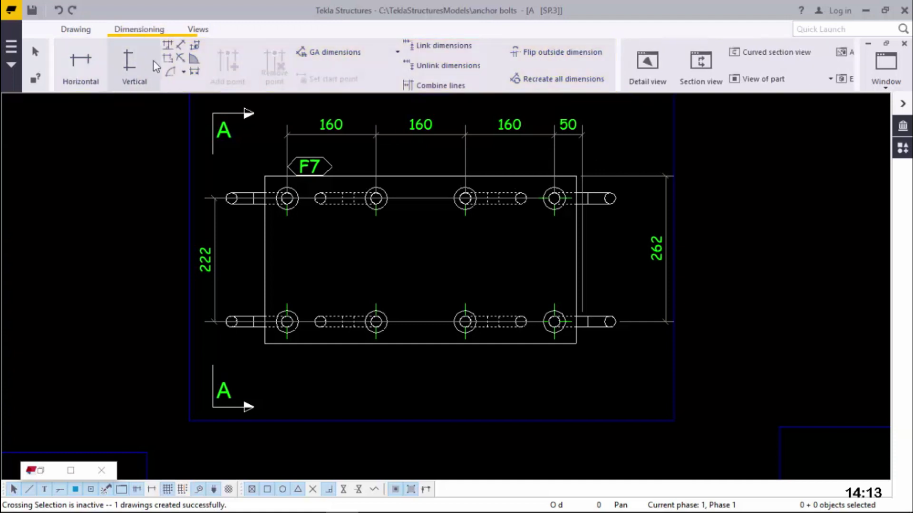
scroll(277, 344, "up", 10)
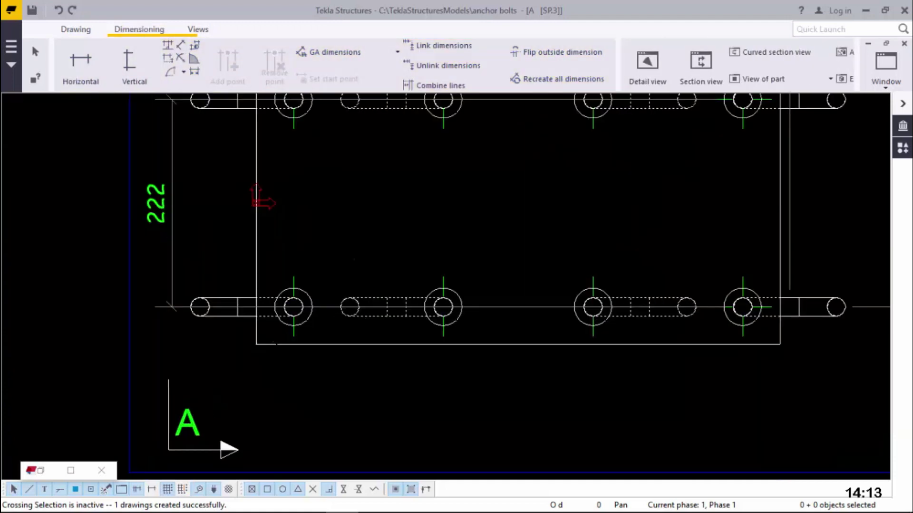
left_click(244, 343)
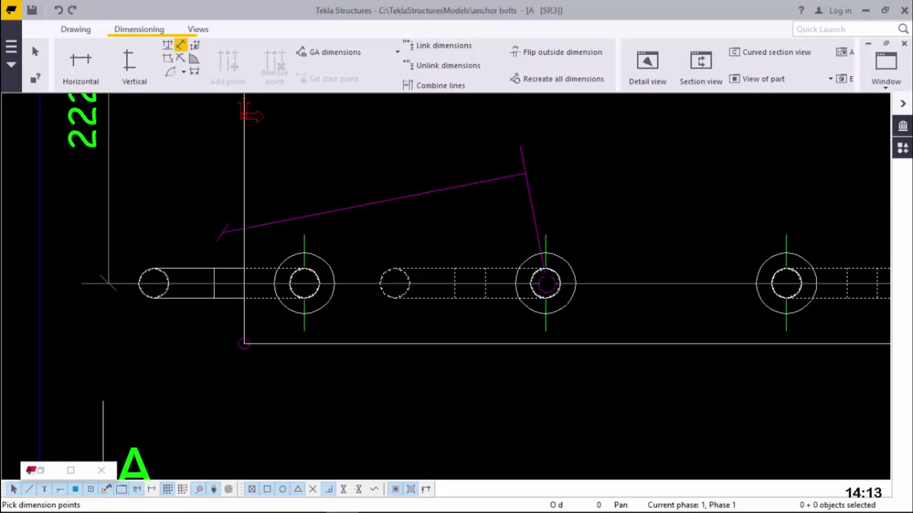
left_click(545, 283)
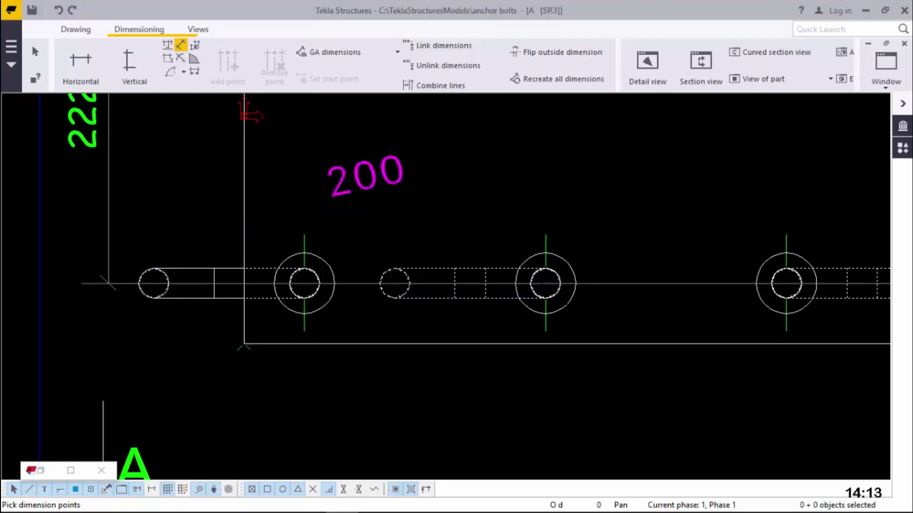
scroll(367, 347, "down", 4)
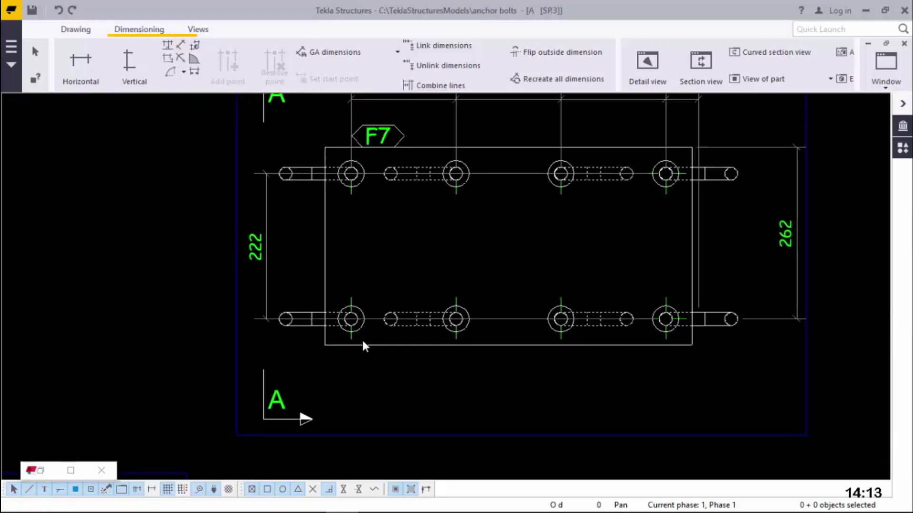
scroll(414, 185, "down", 5)
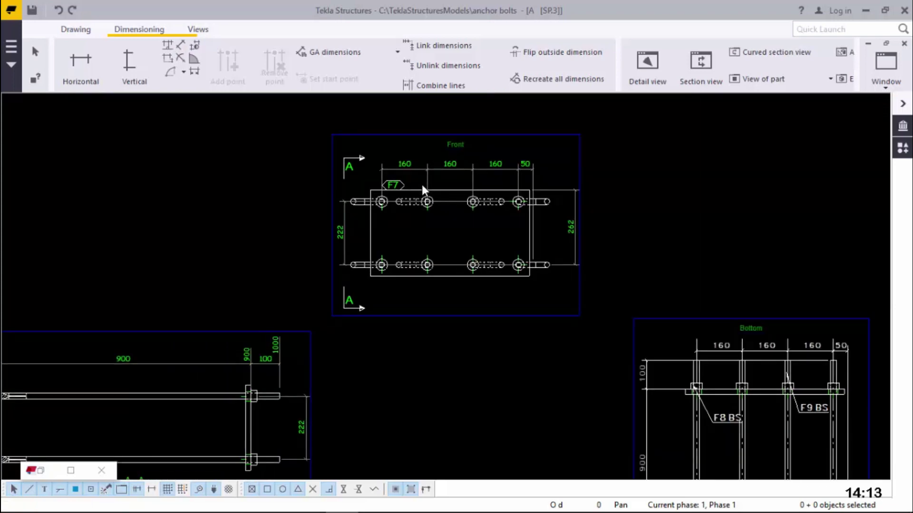
scroll(739, 343, "up", 4)
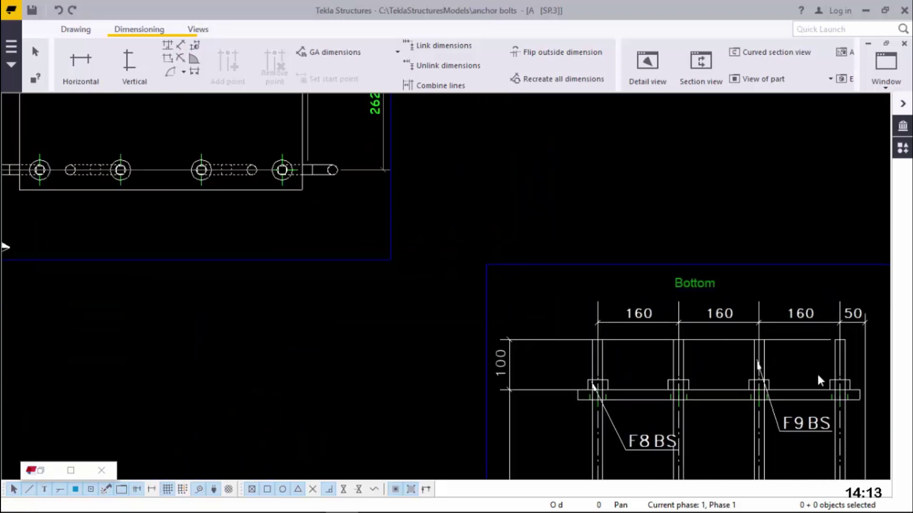
- Delete the 160, 160, 160 and 50 dimension line above the base plate in the Front view
scroll(650, 364, "down", 4)
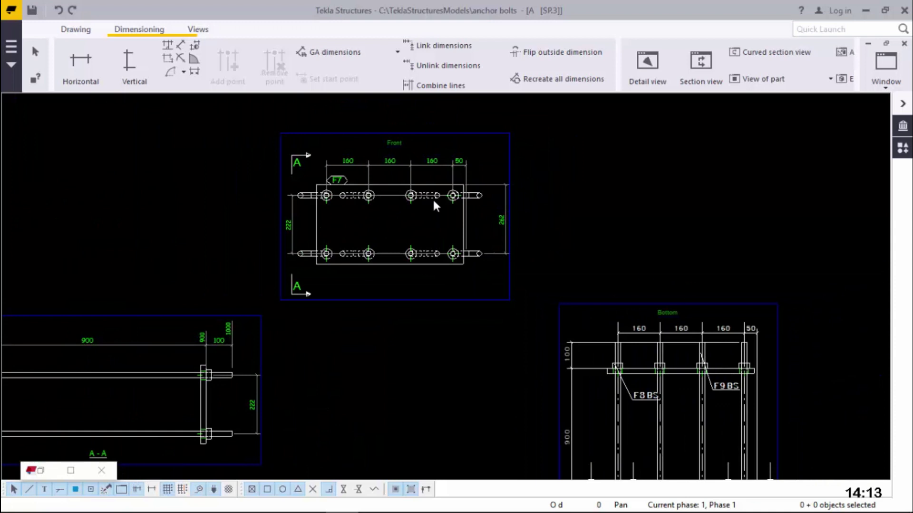
scroll(435, 205, "up", 4)
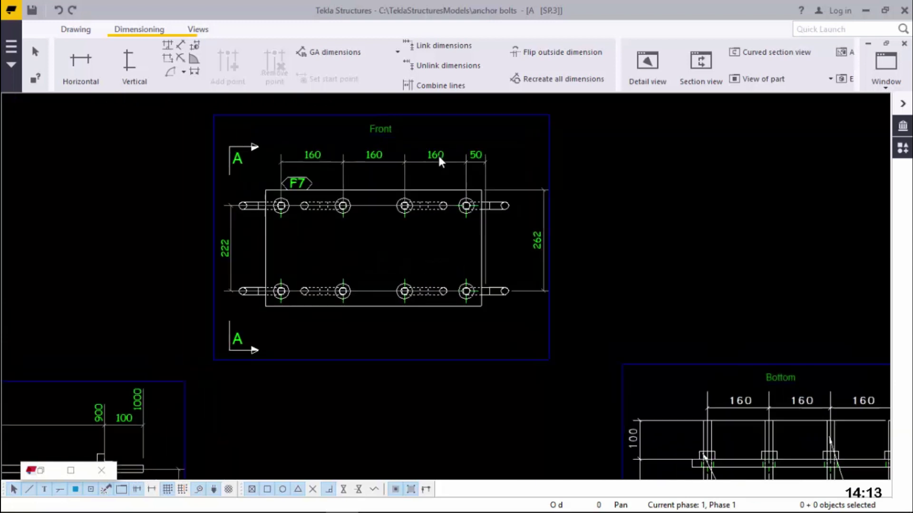
scroll(437, 156, "up", 2)
left_click(423, 163)
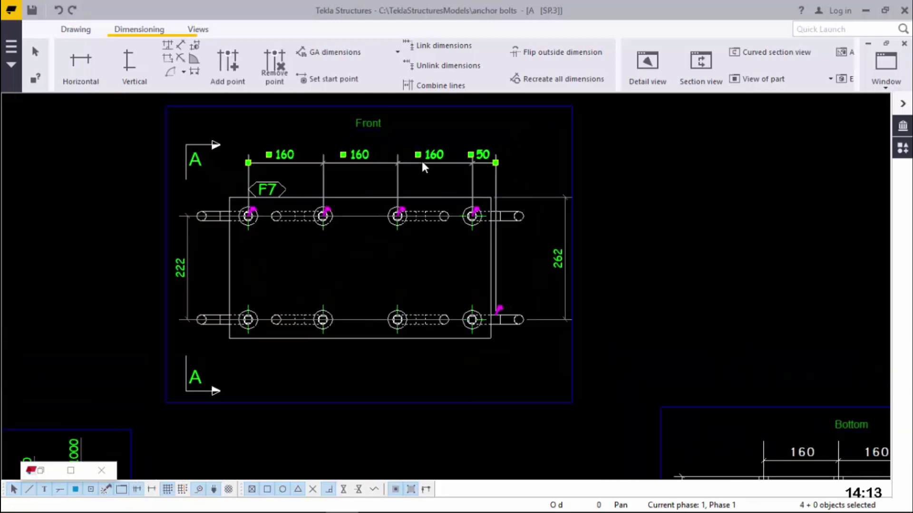
right_click(422, 163)
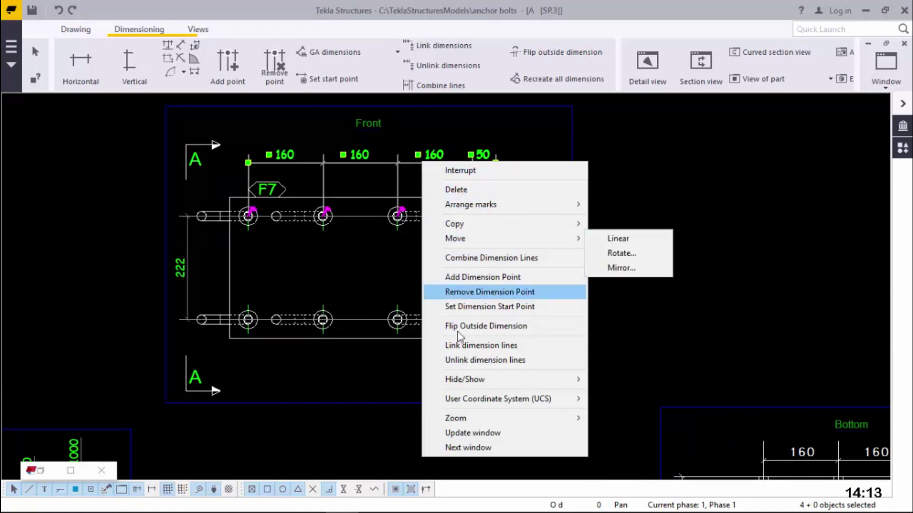
left_click(465, 189)
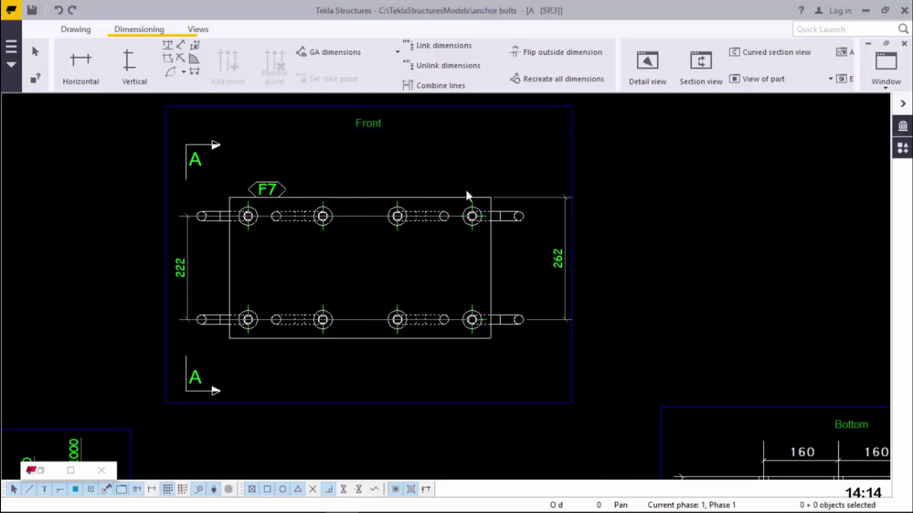
- Delete the vertical 262 and 222 dimensions on either side of the base plate in the Front view
left_click(564, 274)
right_click(564, 274)
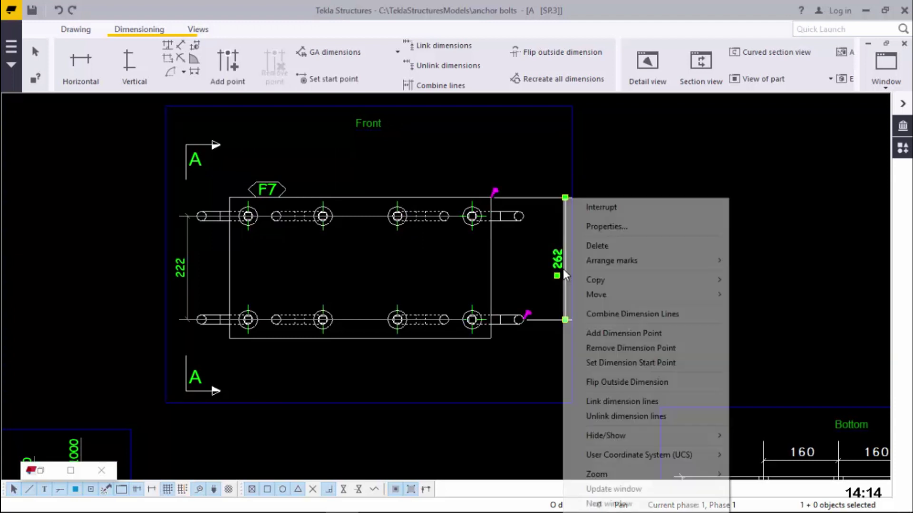
left_click(598, 246)
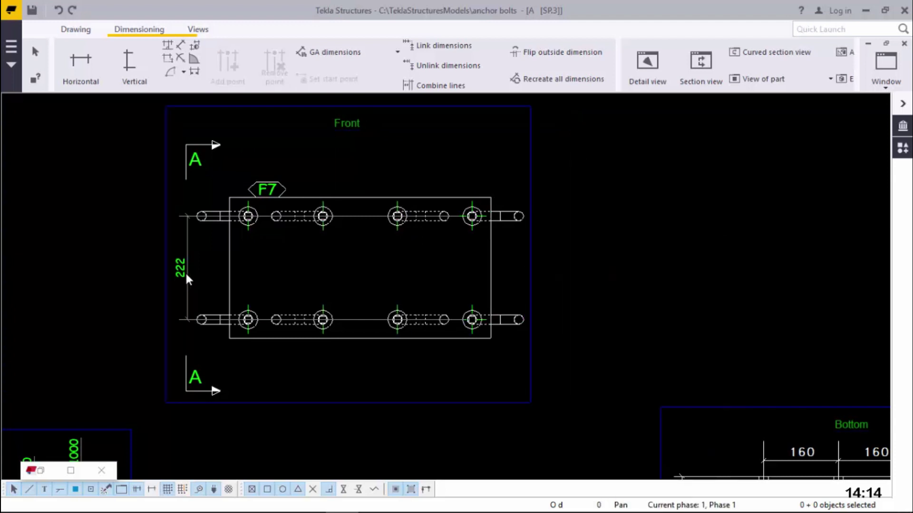
left_click(184, 272)
right_click(184, 272)
left_click(229, 246)
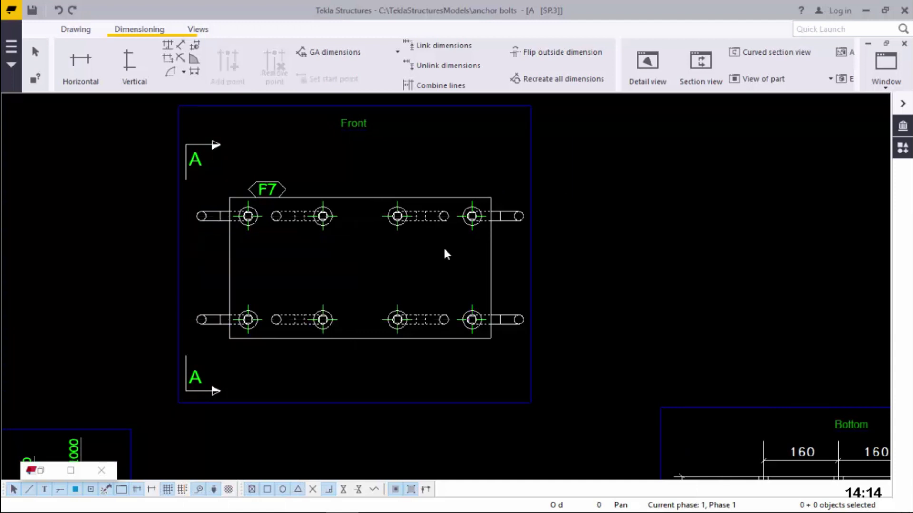
- Rotate section view A-A by 90 degrees so the anchor rods stand upright
scroll(616, 233, "down", 3)
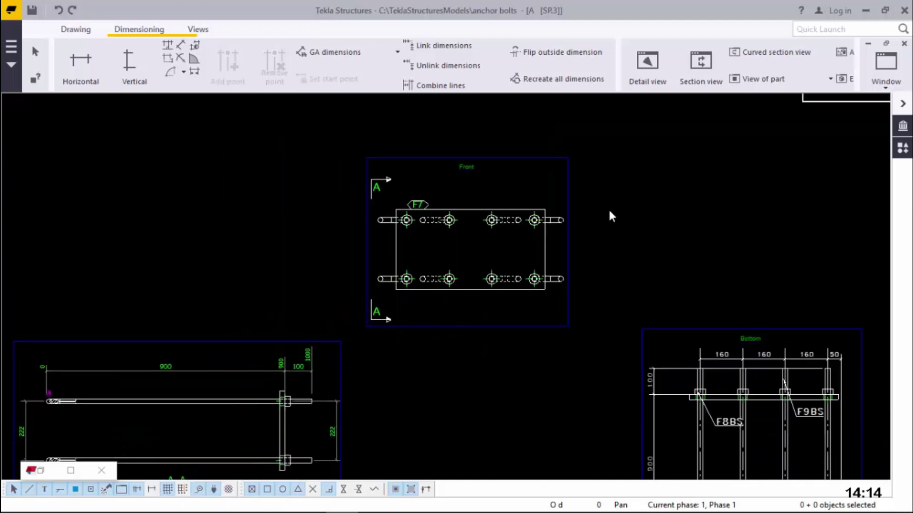
scroll(608, 209, "down", 2)
scroll(471, 308, "up", 4)
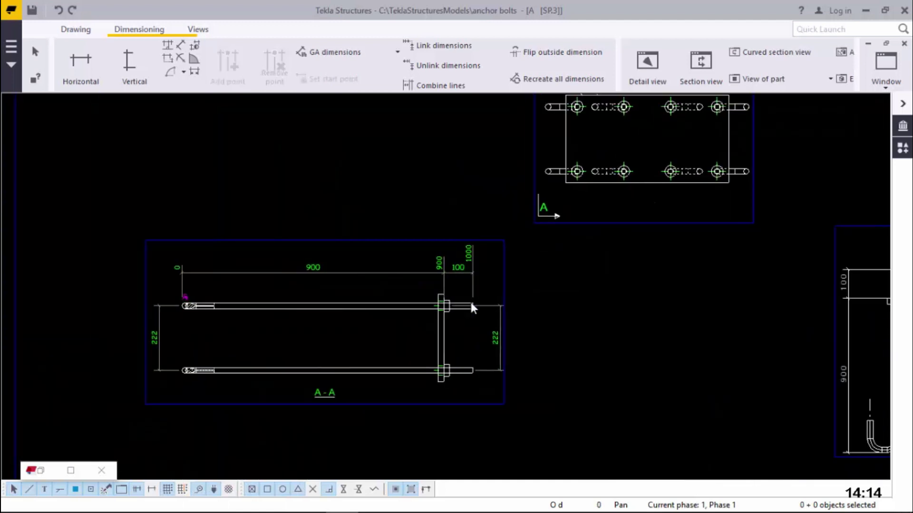
left_click(506, 281)
right_click(507, 280)
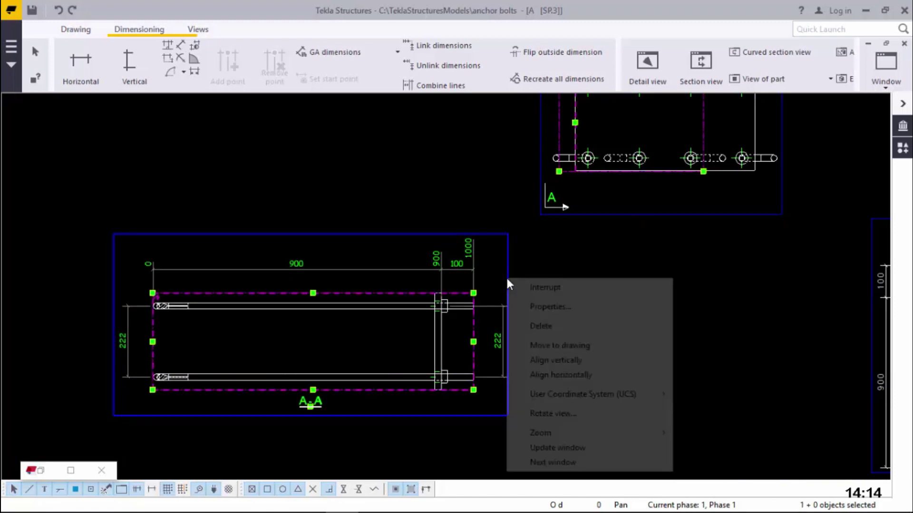
left_click(559, 413)
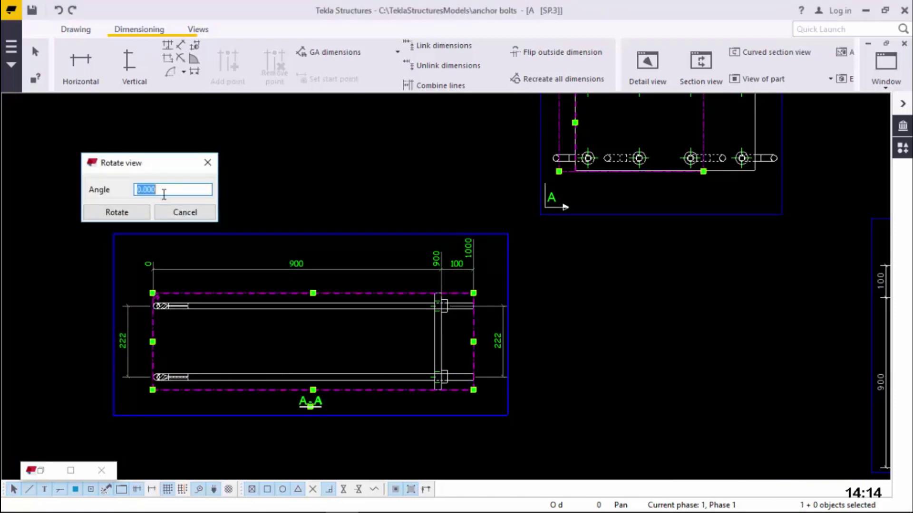
left_click(116, 213)
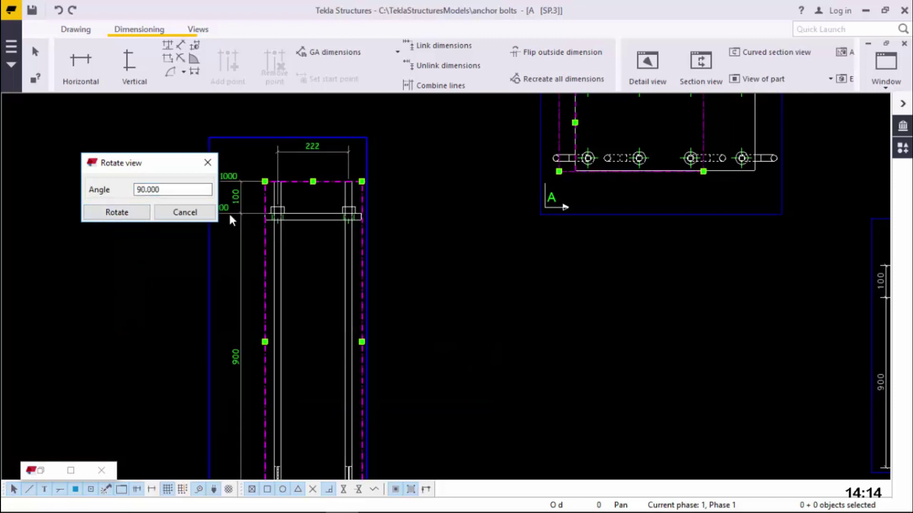
left_click(207, 163)
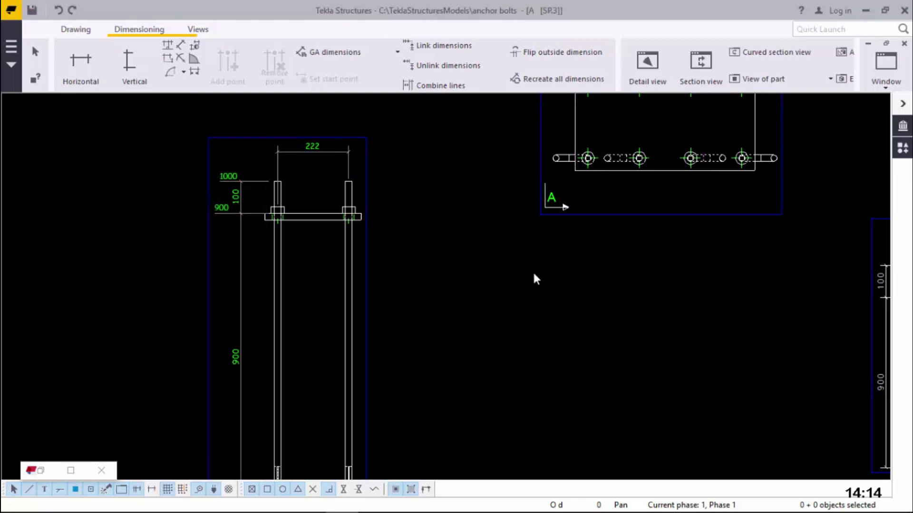
- Move the rotated section view A-A directly beneath the Front view
scroll(438, 244, "down", 4)
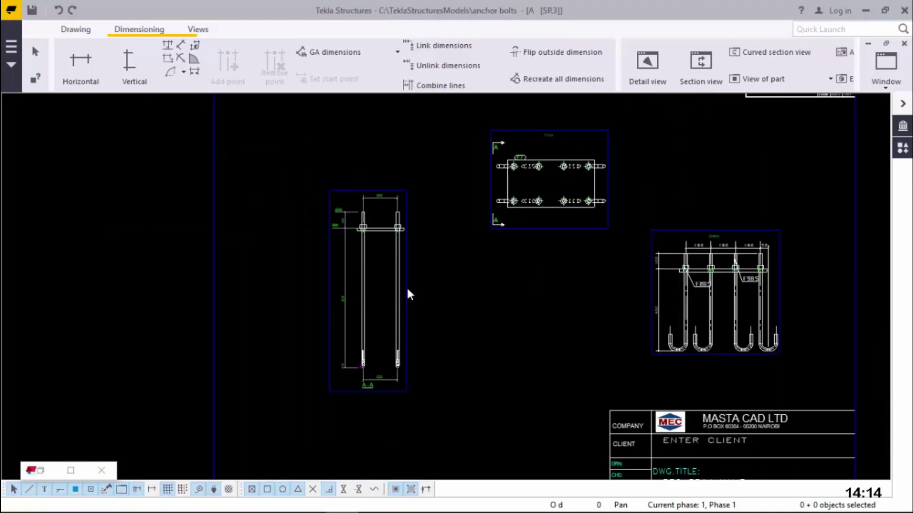
left_click(406, 286)
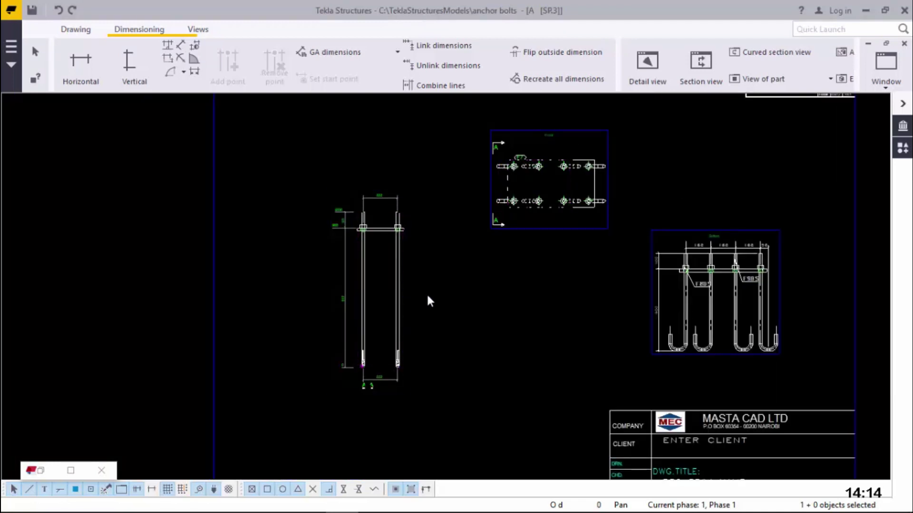
mouse_move(493, 324)
left_mouse_down()
mouse_move(507, 334)
mouse_move(482, 331)
left_mouse_up()
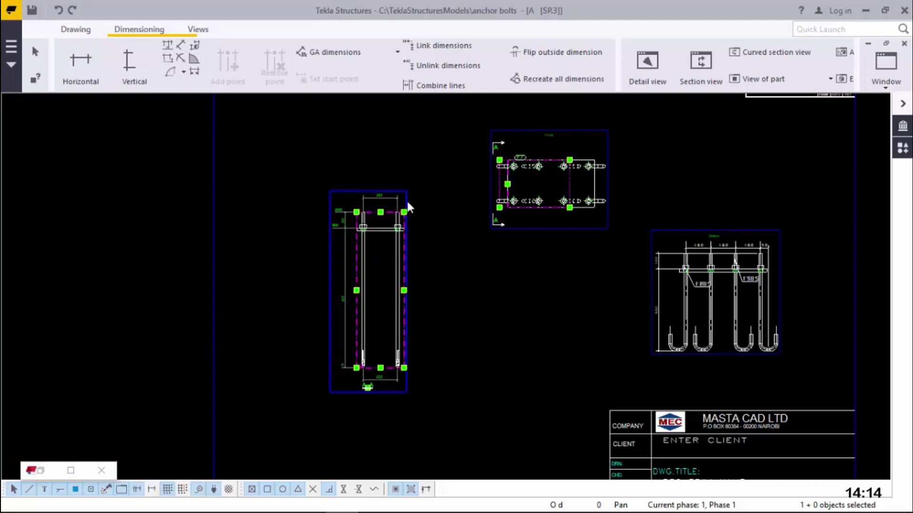
left_click_drag(431, 245, 543, 257)
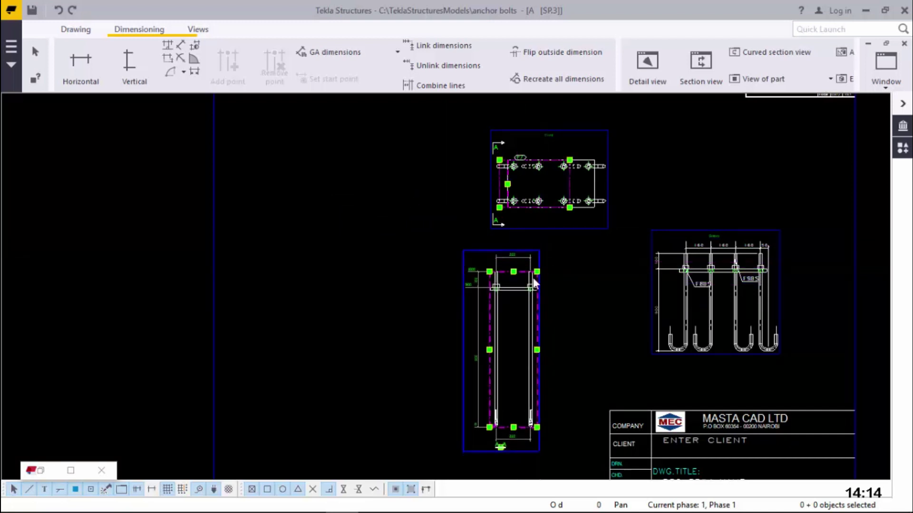
- Set the text of section A-A's vertical dimension line to black with the RomanD Bold font
scroll(470, 329, "up", 5)
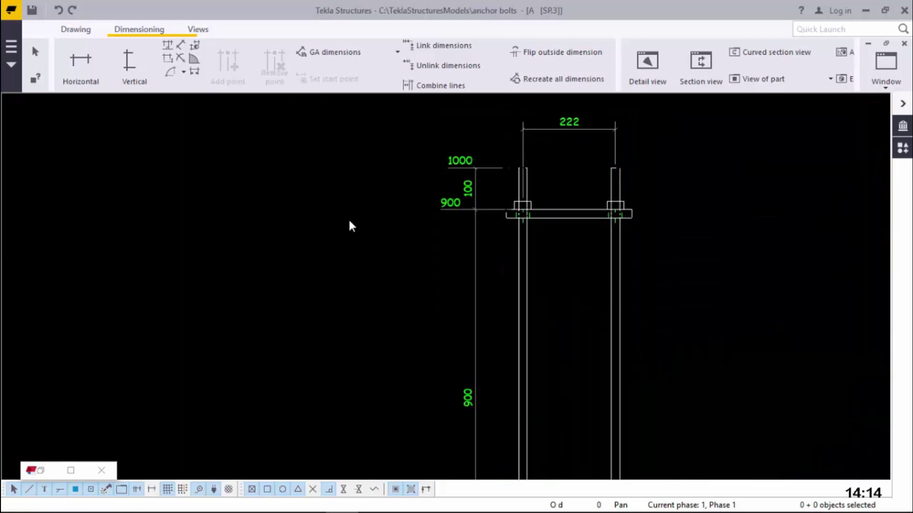
left_click(476, 254)
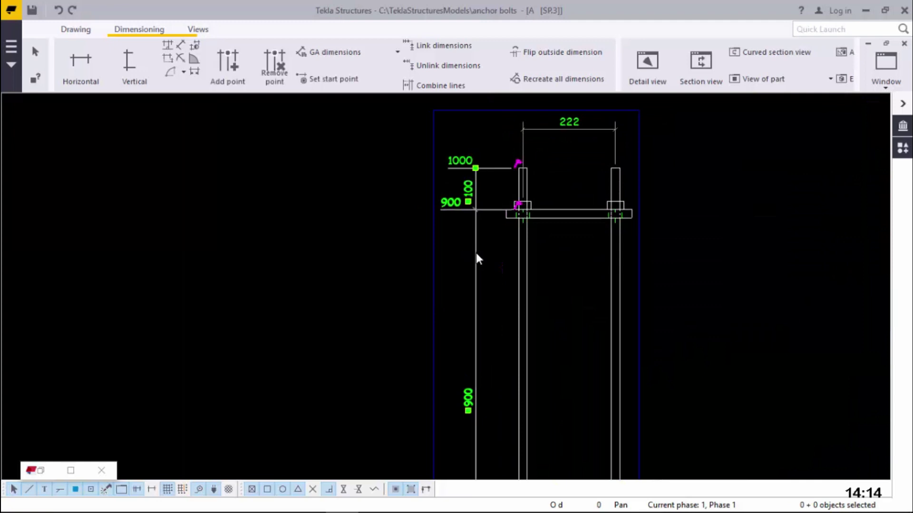
double_click(477, 257)
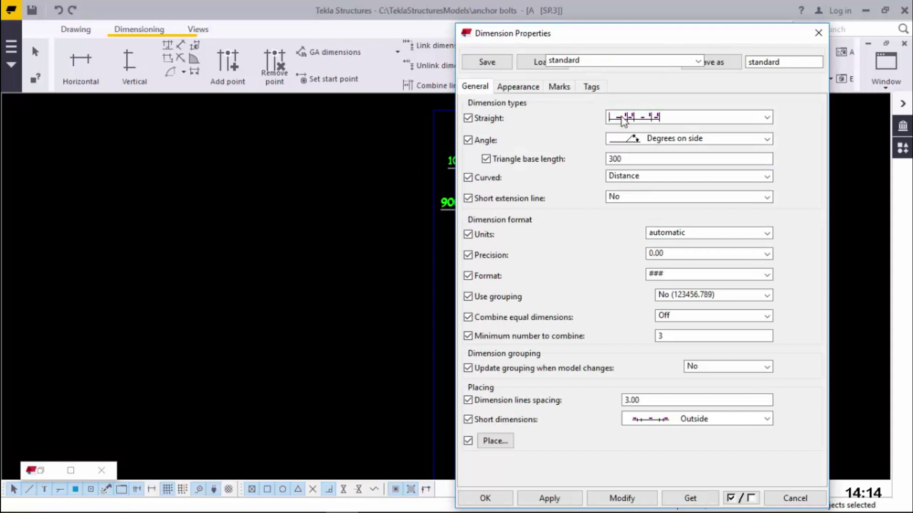
left_click(621, 117)
left_click(575, 141)
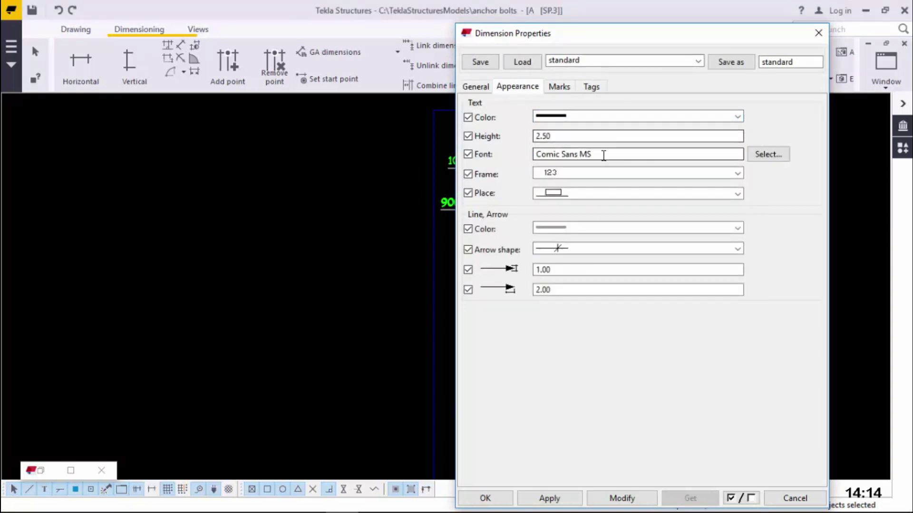
left_click(767, 155)
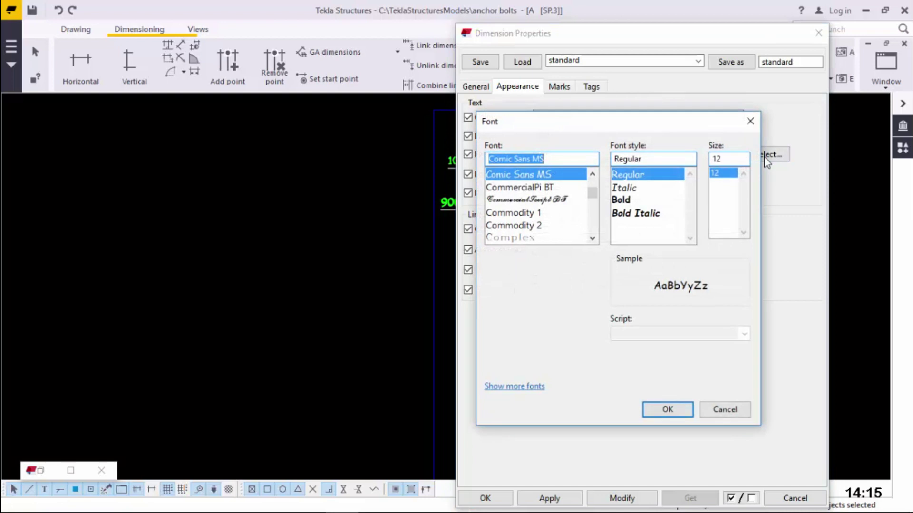
type("ro")
left_click(520, 200)
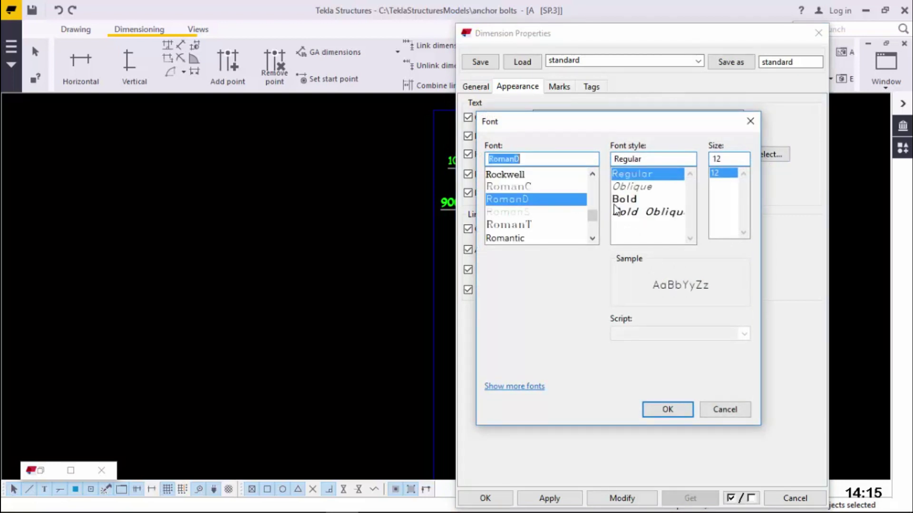
left_click(623, 200)
left_click(665, 412)
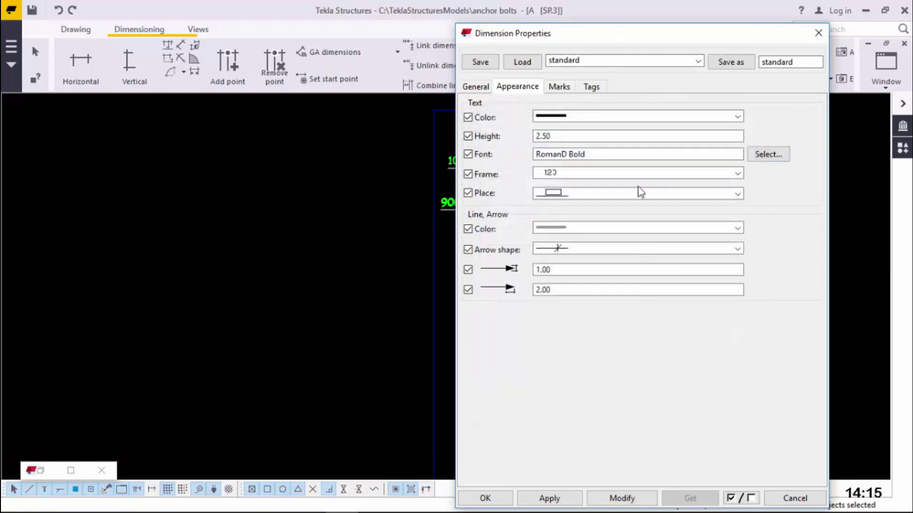
- Set the line colour of section A-A's vertical dimension to black and apply the appearance changes
left_click(574, 229)
left_click(557, 249)
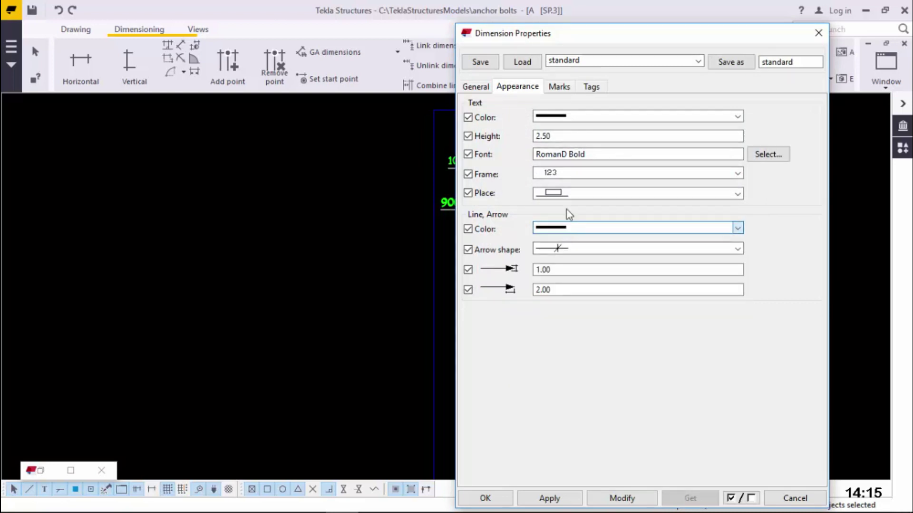
left_click(623, 498)
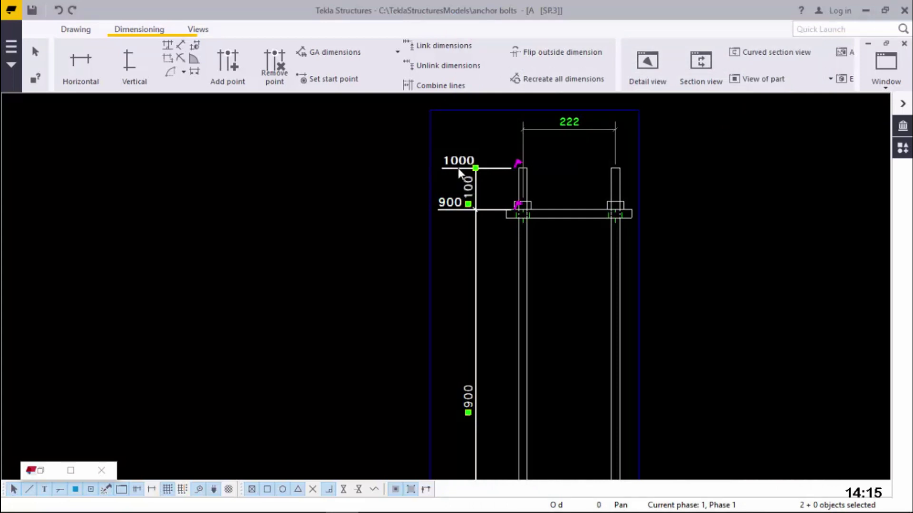
- Change section A-A's vertical dimension to the plain relative straight type, without absolute values, and apply it
double_click(458, 167)
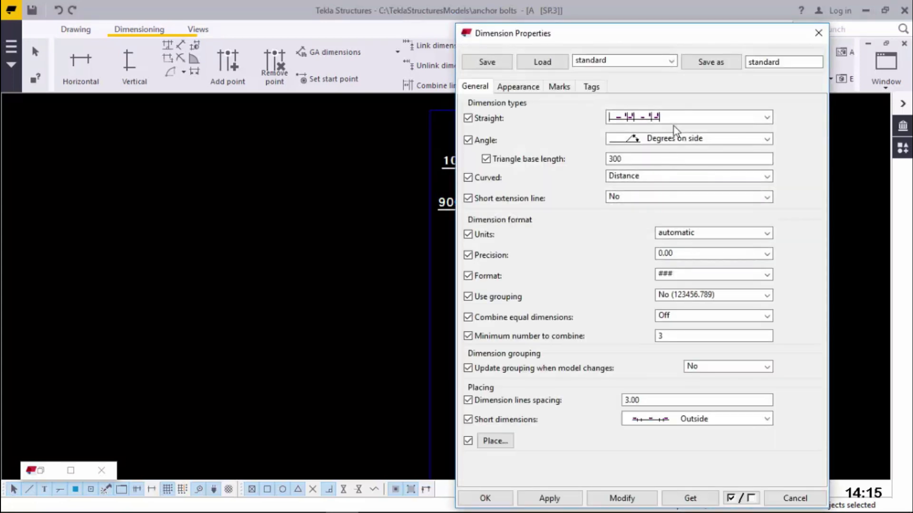
left_click(651, 118)
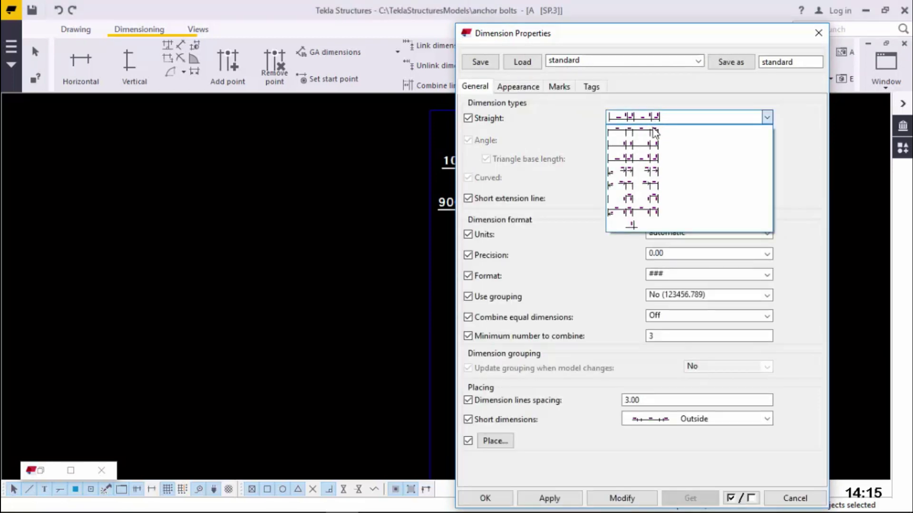
left_click(655, 133)
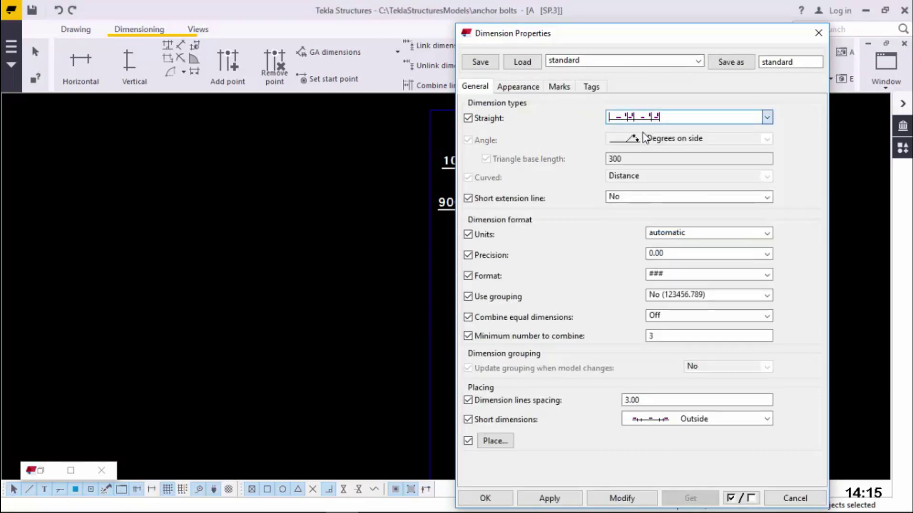
left_click(543, 504)
left_click(501, 500)
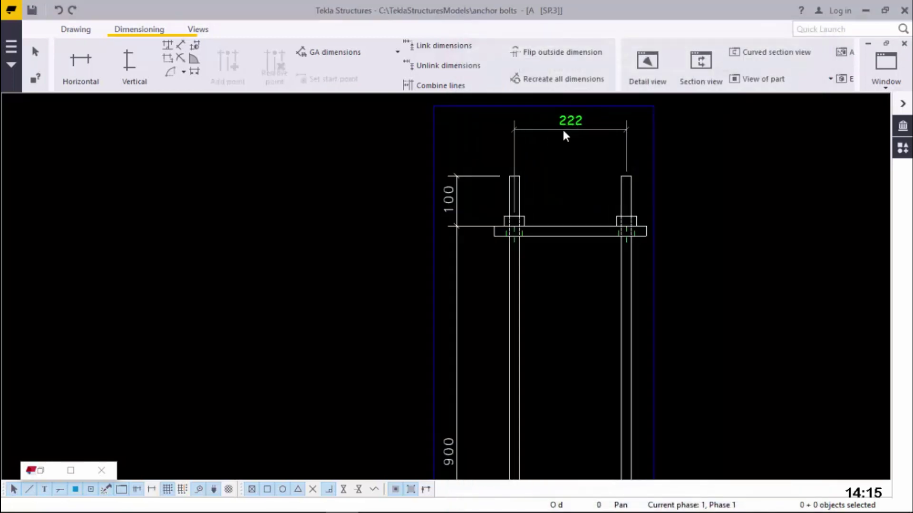
- Set the text of section A-A's upper horizontal 222 dimension to black with the RomanD Bold font
scroll(565, 133, "up", 1)
left_click(570, 129)
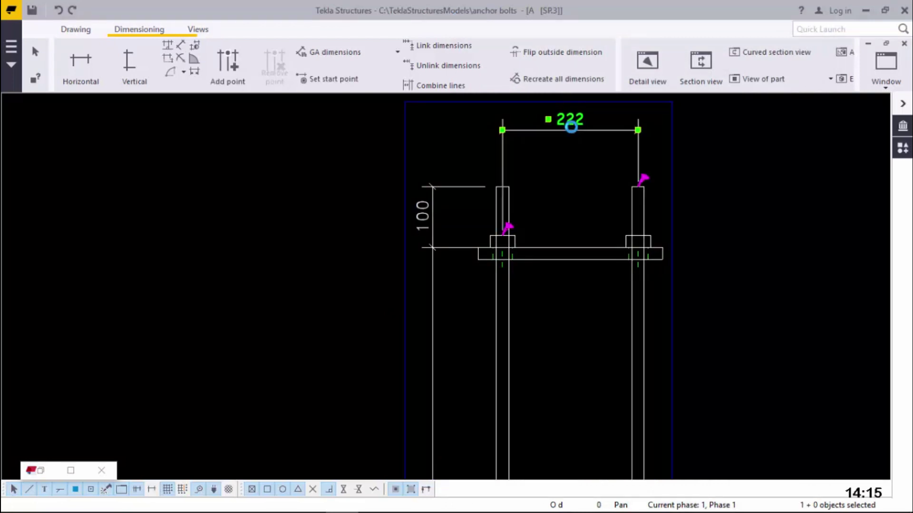
double_click(570, 127)
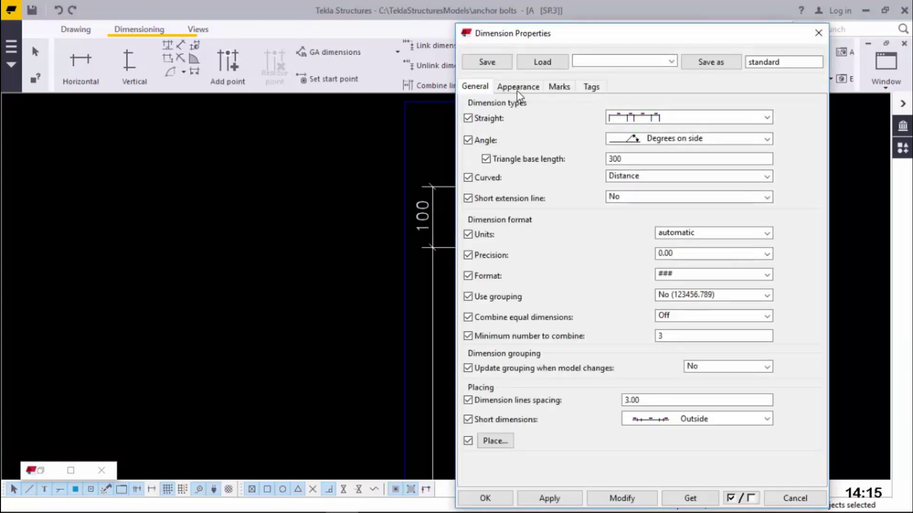
left_click(630, 118)
left_click(554, 138)
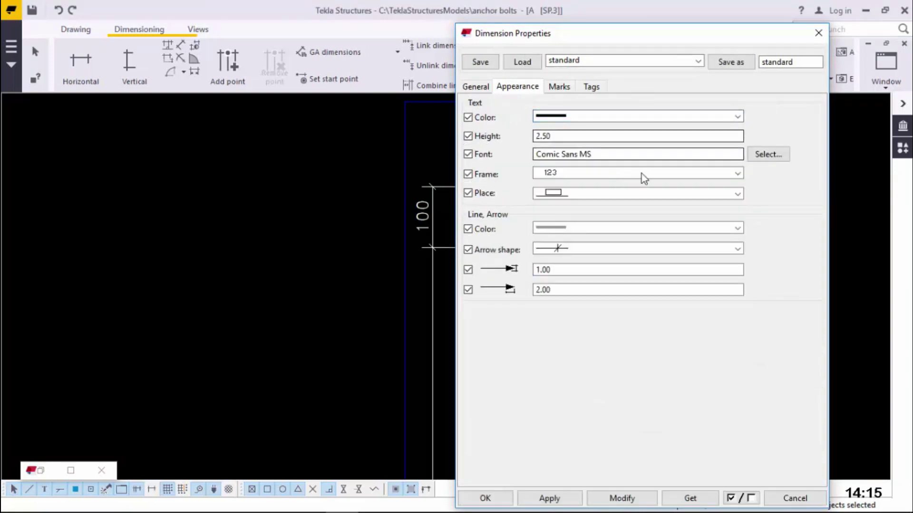
left_click(774, 156)
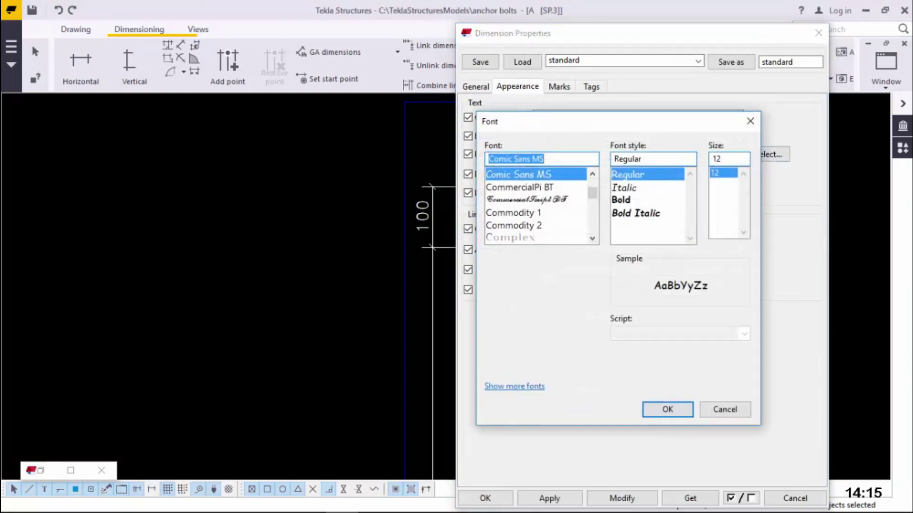
type("ro")
left_click(520, 199)
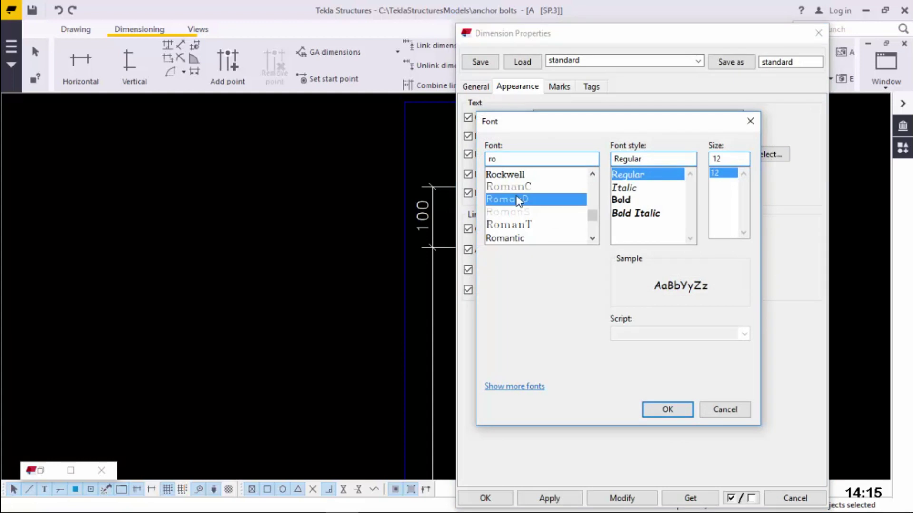
left_click(624, 199)
left_click(668, 409)
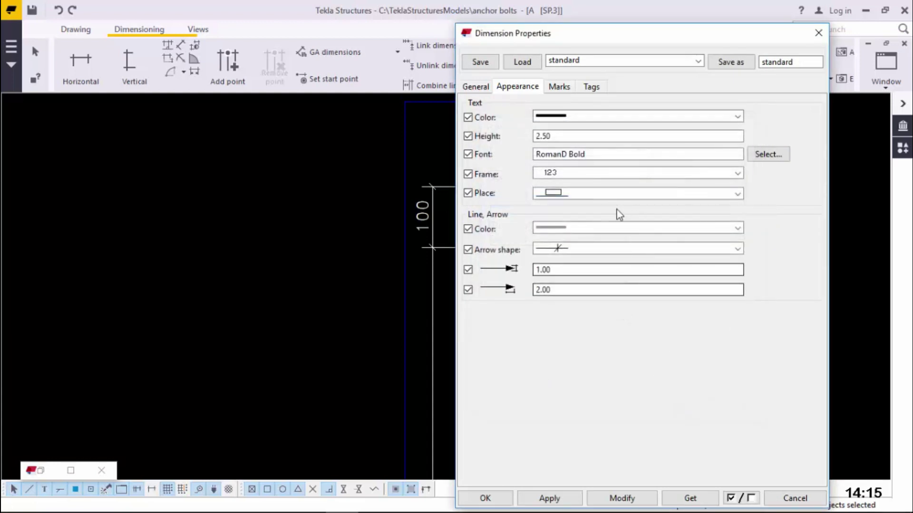
- Set the line colour of section A-A's upper horizontal dimension to black and apply the appearance changes
left_click(592, 229)
left_click(555, 254)
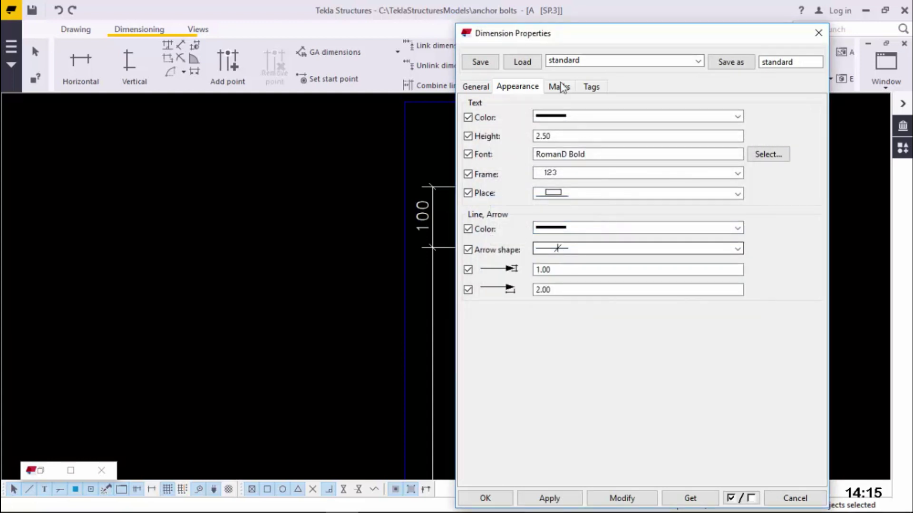
scroll(280, 307, "down", 3)
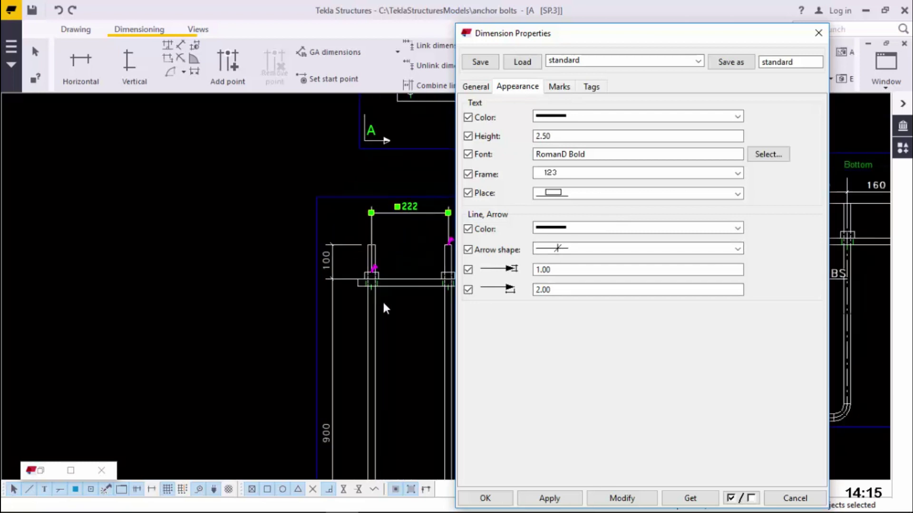
scroll(385, 308, "up", 1)
left_click(610, 498)
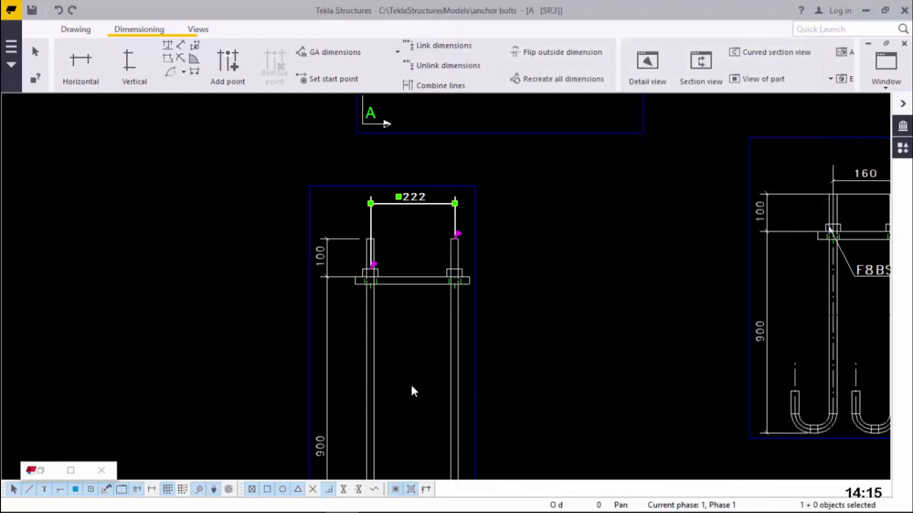
- Turn on the center lines of both anchor bolt rods in section A-A and apply the change
scroll(413, 388, "up", 2)
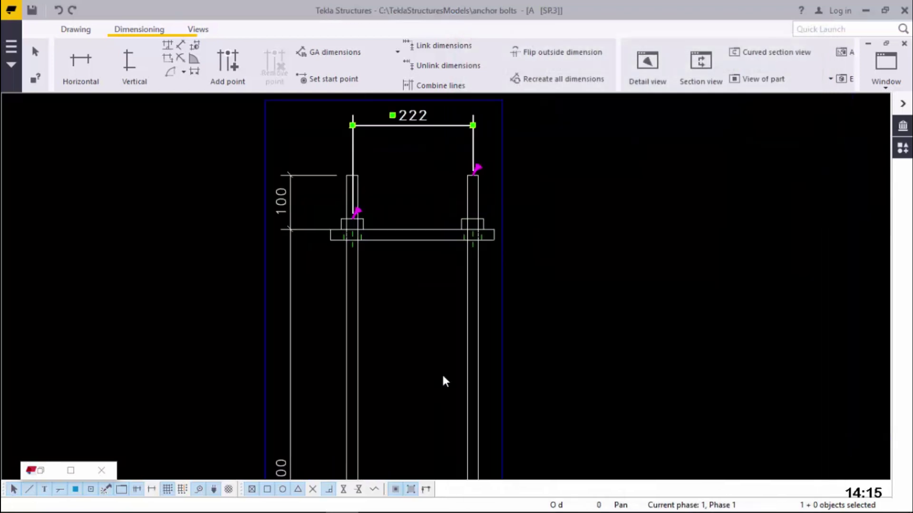
left_click(476, 335)
left_click(352, 322, "ctrl")
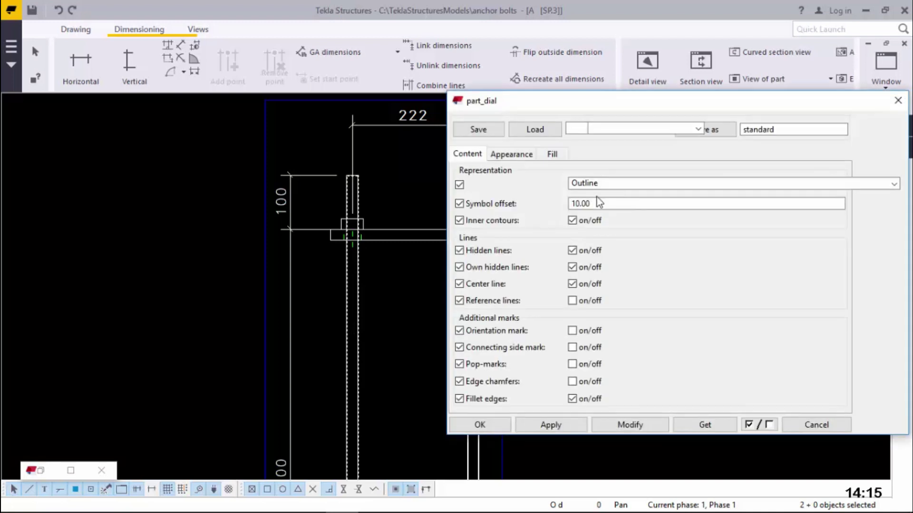
left_click(577, 285)
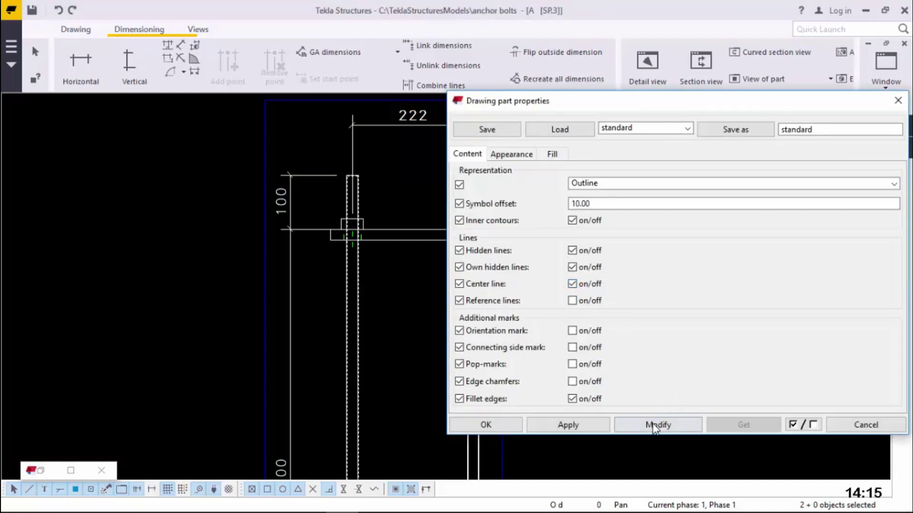
left_click(691, 426)
left_click(486, 425)
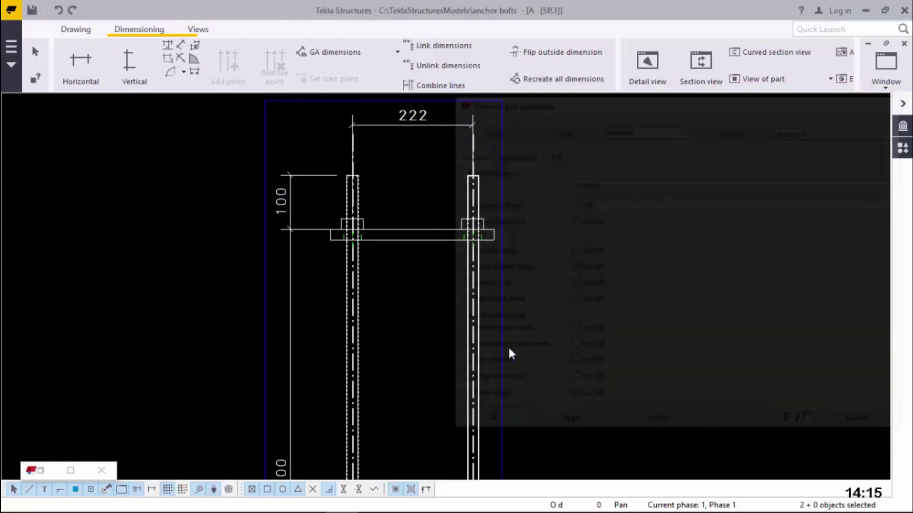
left_click(606, 297)
- Examine the Front, Bottom and section A-A views, checking their dimensions, part marks and center lines
scroll(491, 284, "down", 2)
scroll(492, 284, "down", 5)
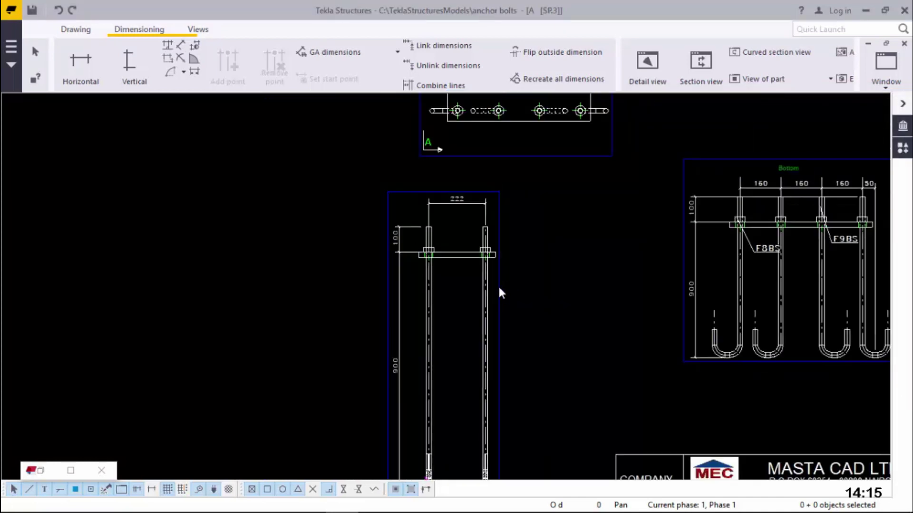
scroll(713, 274, "up", 4)
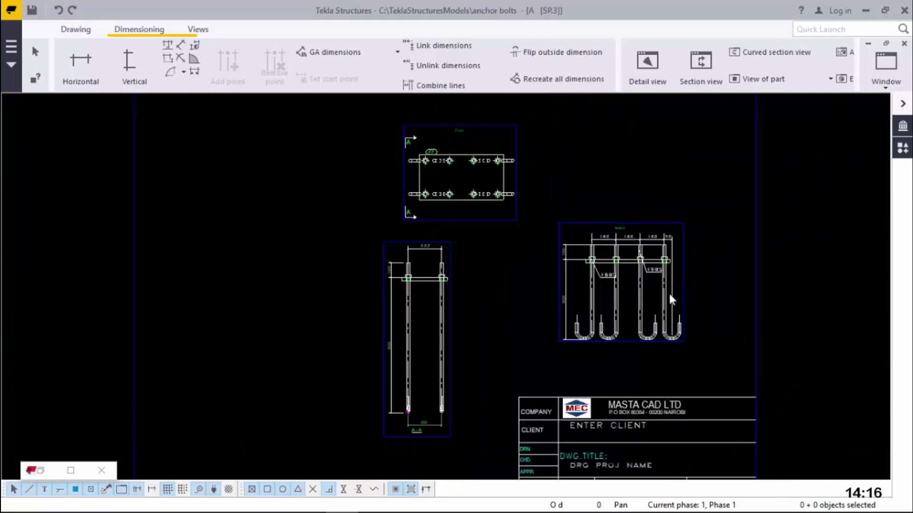
scroll(697, 303, "down", 1)
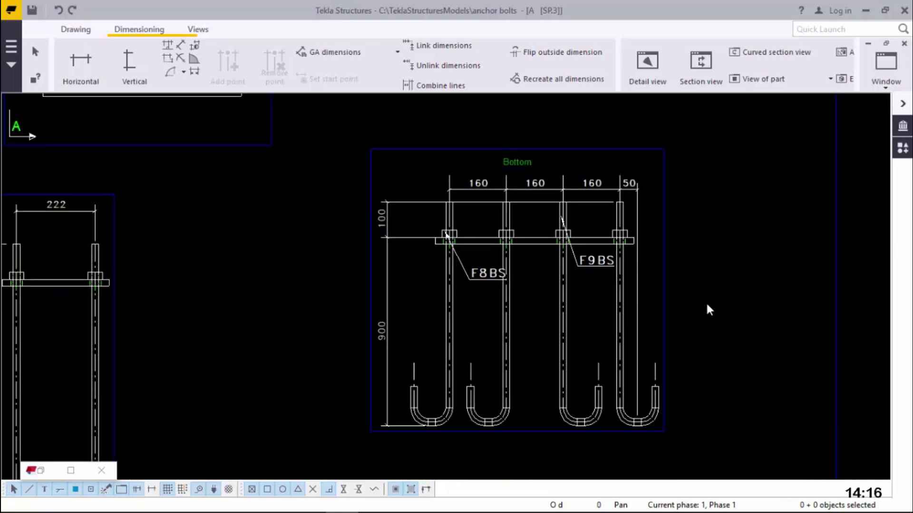
scroll(445, 281, "up", 4)
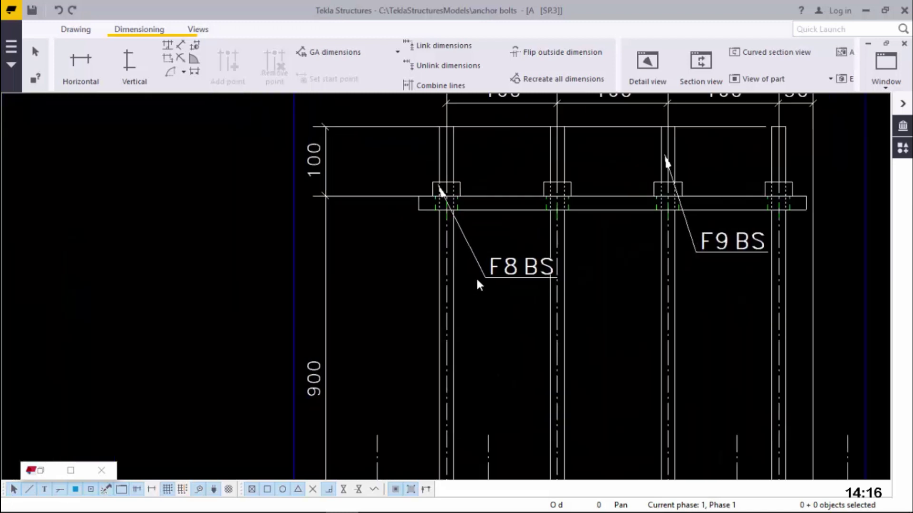
scroll(575, 286, "down", 5)
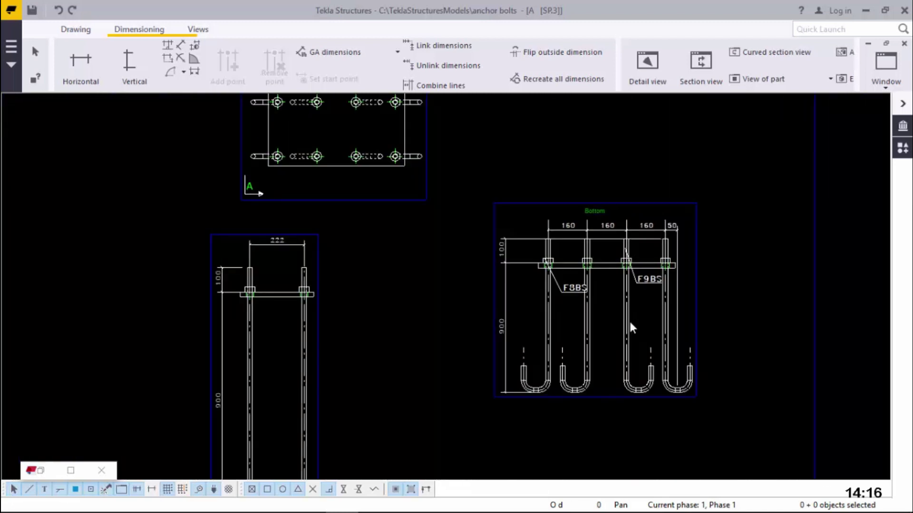
scroll(631, 327, "down", 2)
scroll(398, 122, "up", 3)
scroll(418, 148, "down", 2)
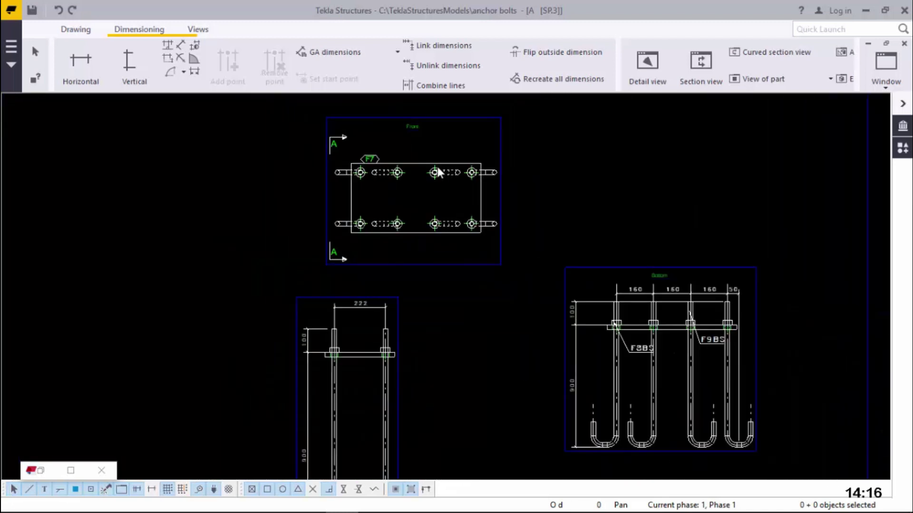
scroll(664, 336, "up", 4)
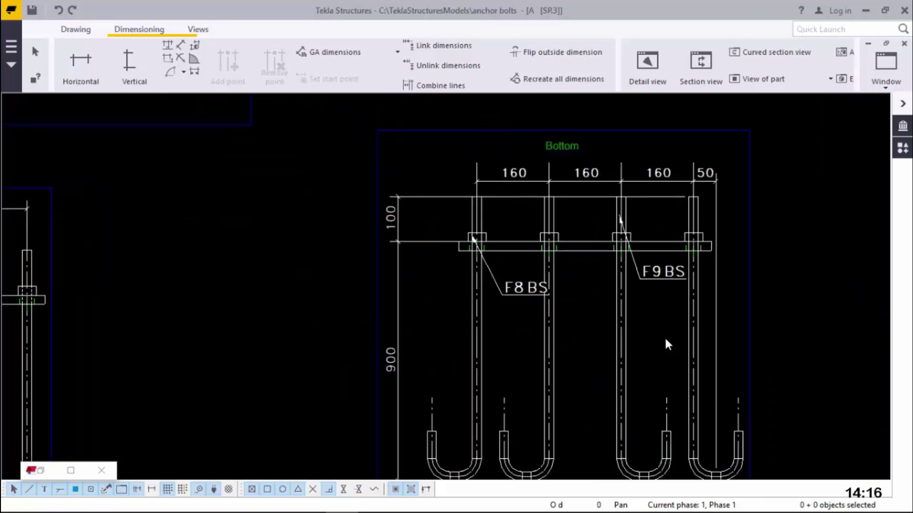
scroll(656, 314, "down", 4)
scroll(698, 309, "up", 1)
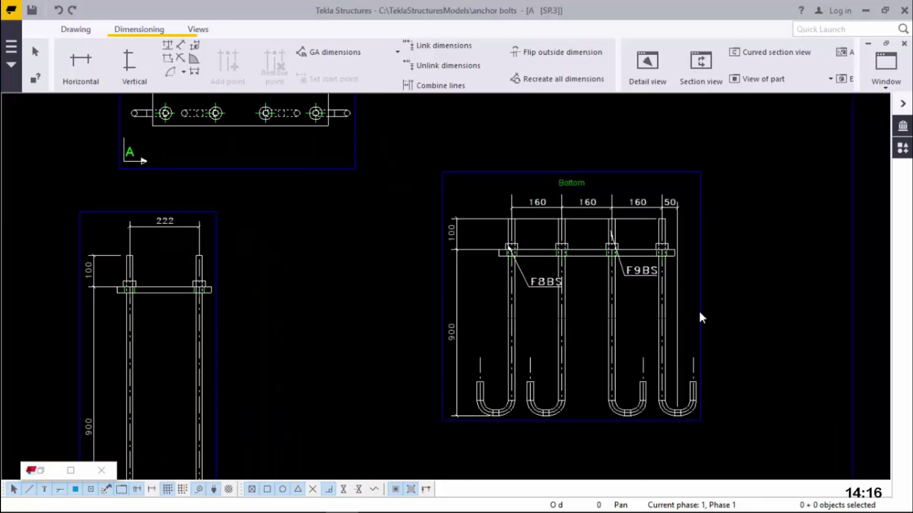